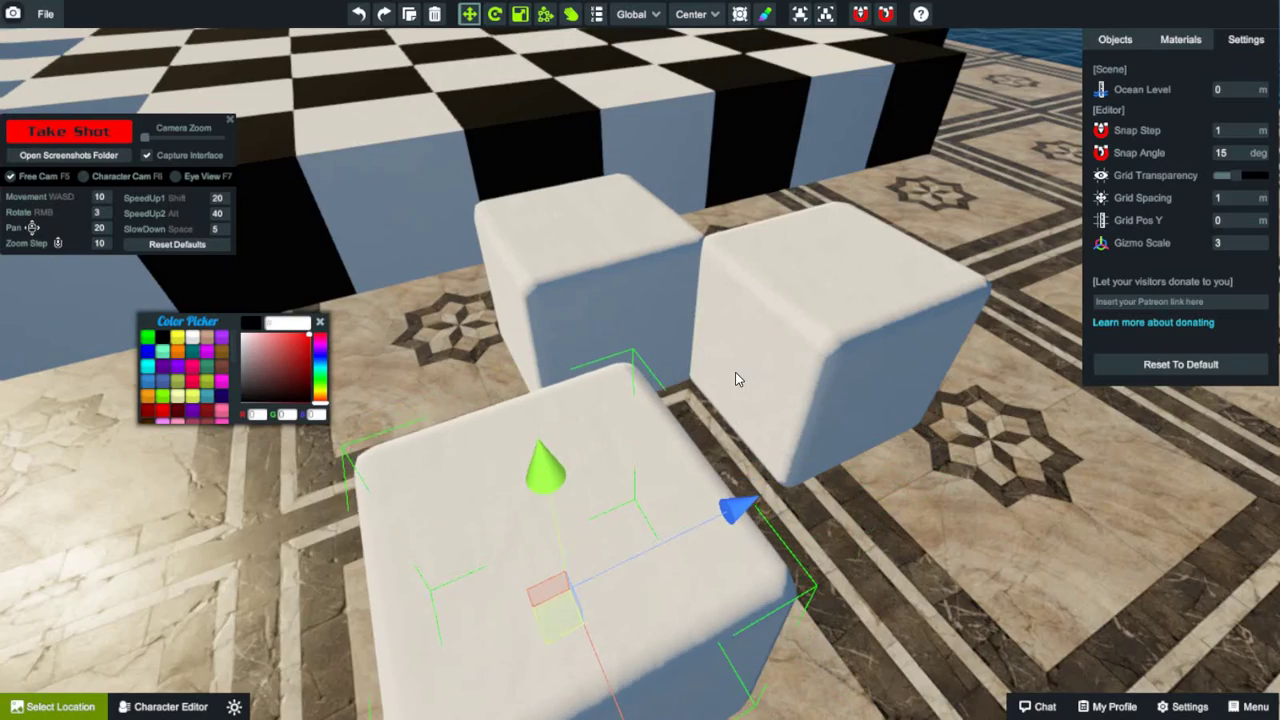
# Step: Vertex-snap the selected front cube's rear top corner to the nearest corner of the adjacent cube
pyautogui.moveTo(735, 372); pyautogui.dragTo(494, 463, button='right')
pyautogui.scroll(-5, 339, 510)
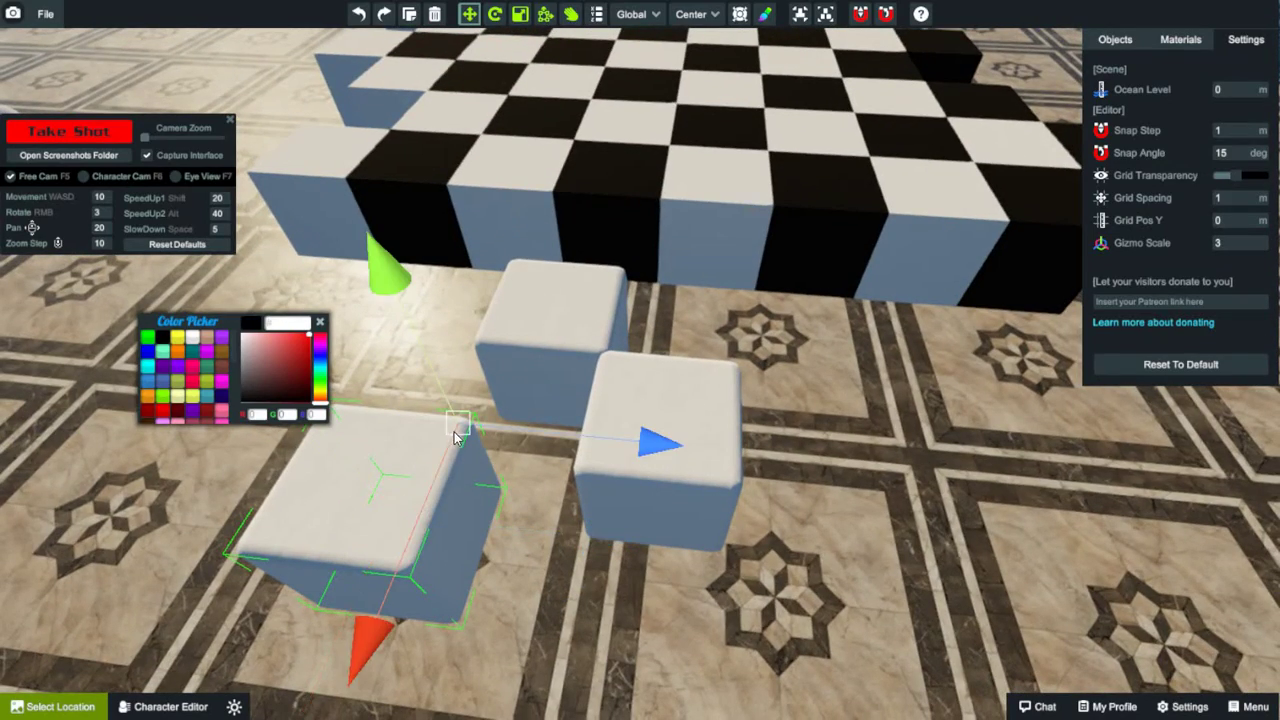
pyautogui.press('Delete')
pyautogui.hotkey('ctrl', 'z')
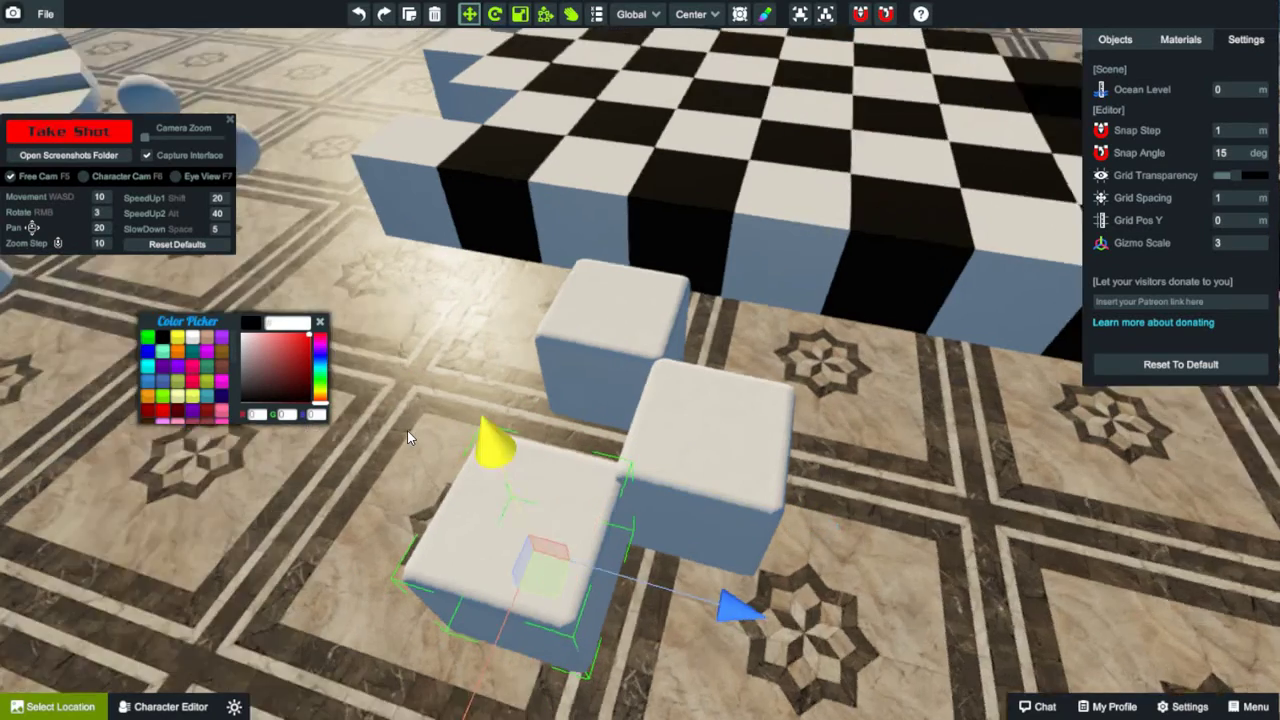
# Step: Realign the front cube by snapping its rear top corner exactly onto the adjoining cube's matching corner
pyautogui.scroll(-5, 602, 453)
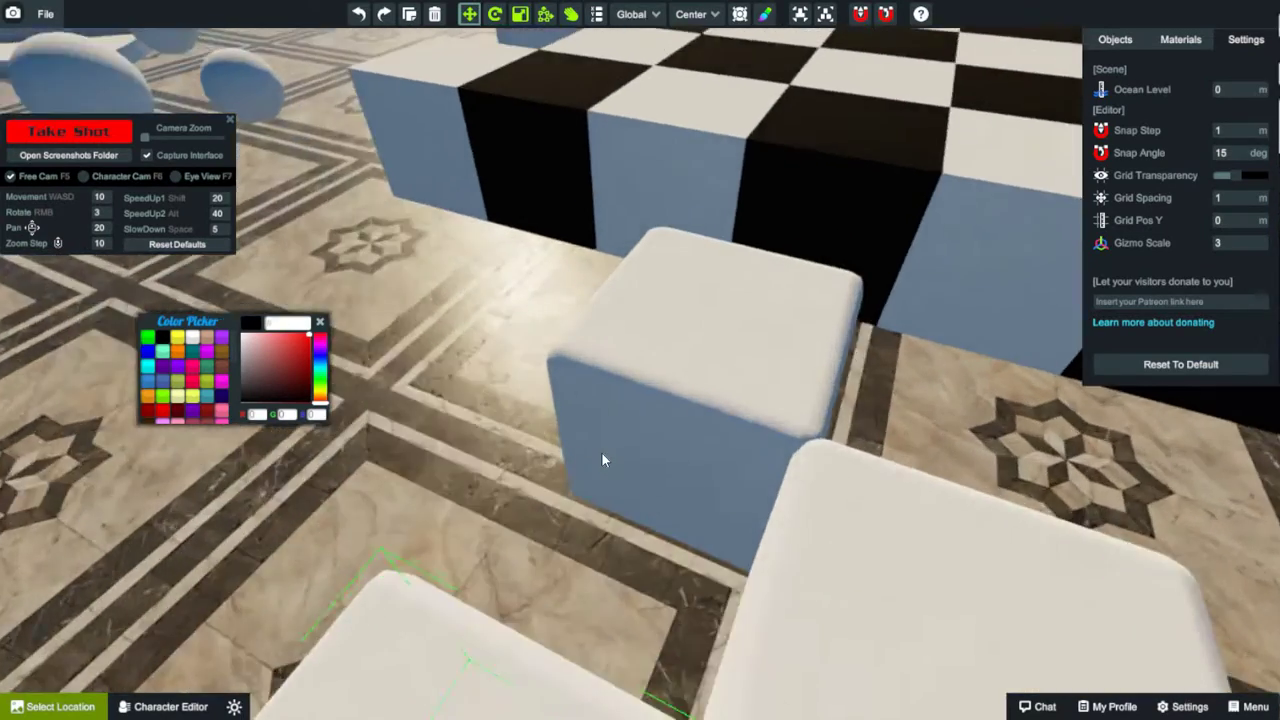
pyautogui.scroll(5, 469, 453)
pyautogui.scroll(-5, 957, 209)
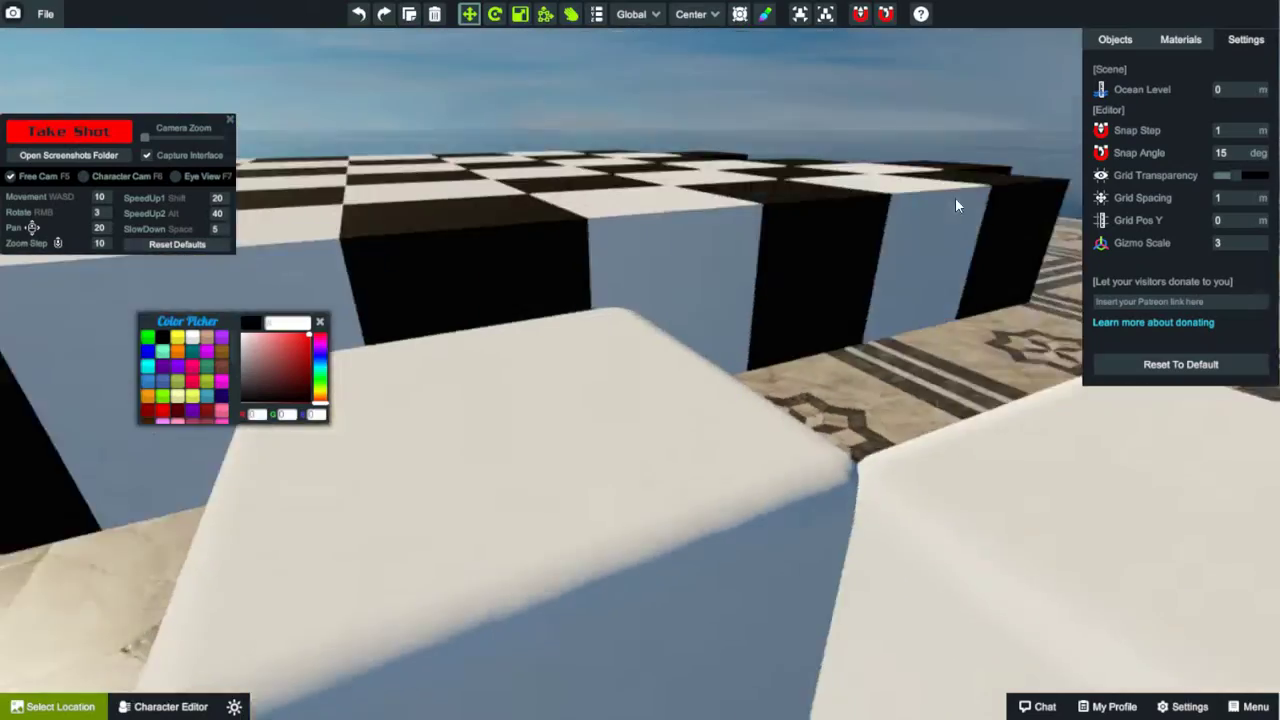
pyautogui.scroll(5, 771, 485)
pyautogui.scroll(-5, 887, 282)
pyautogui.scroll(5, 887, 273)
pyautogui.scroll(-3, 913, 250)
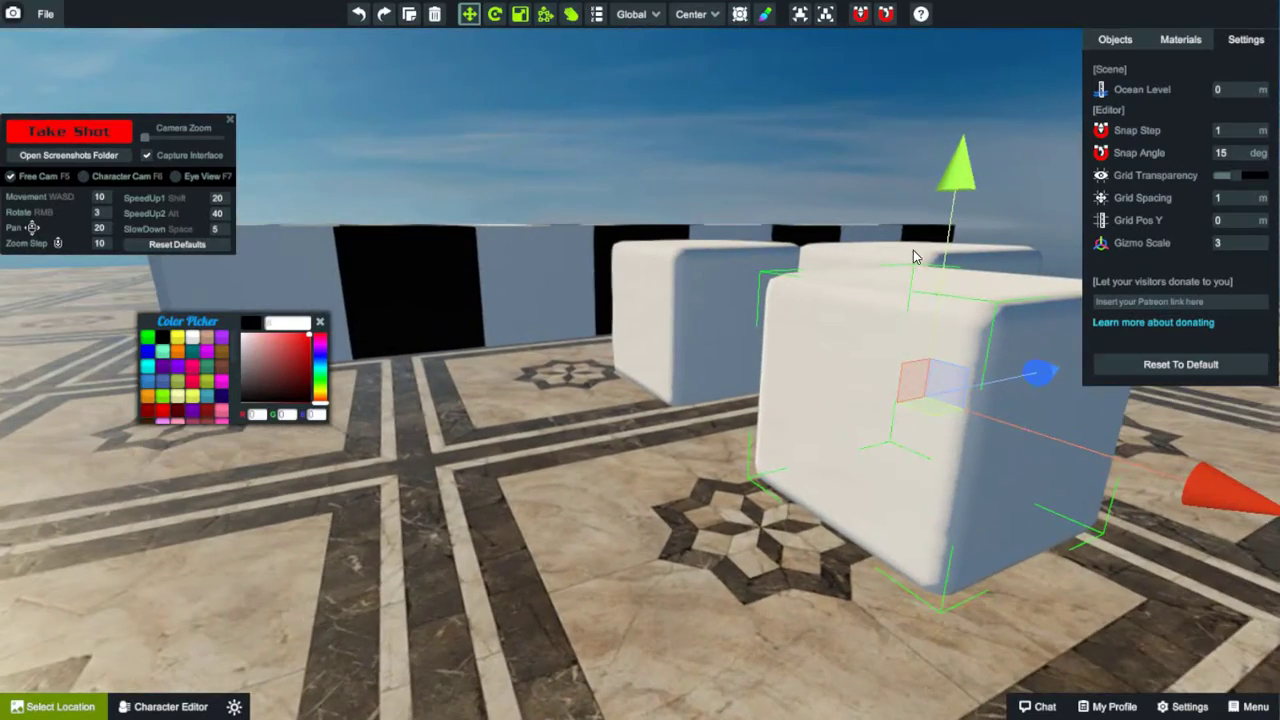
pyautogui.scroll(5, 924, 283)
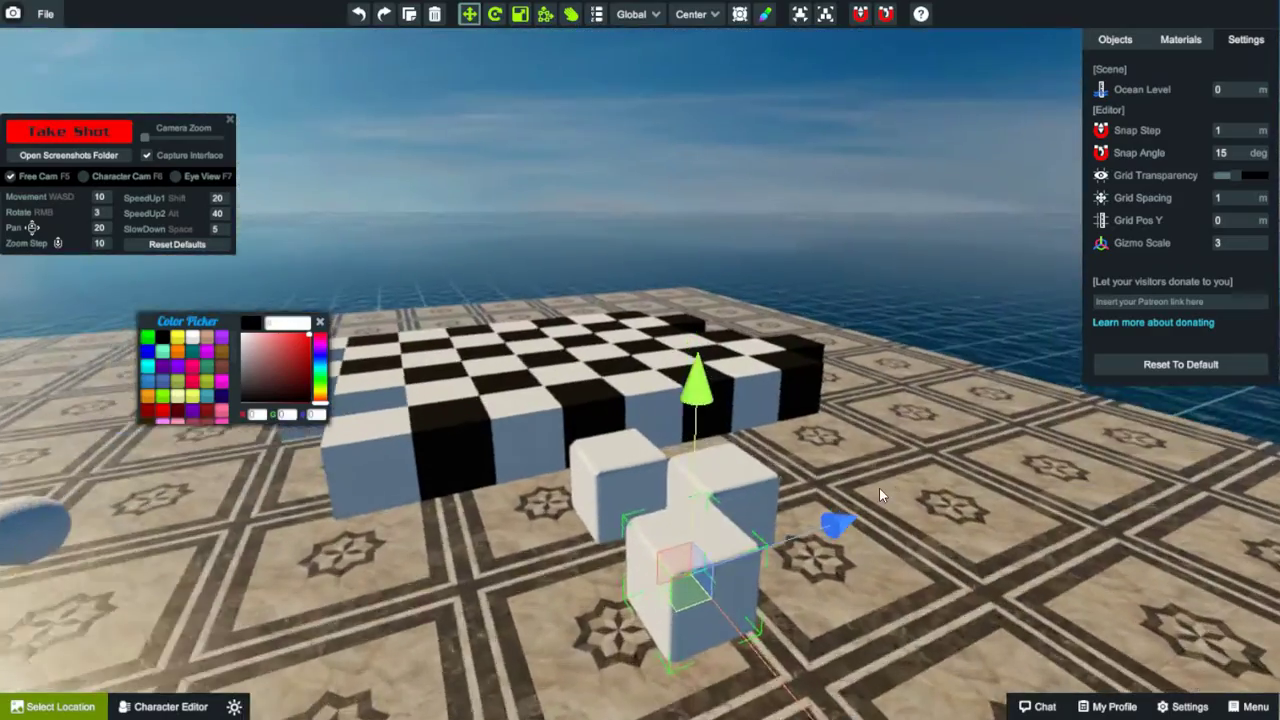
pyautogui.scroll(-3, 879, 488)
pyautogui.moveTo(768, 458); pyautogui.dragTo(776, 438, button='right')
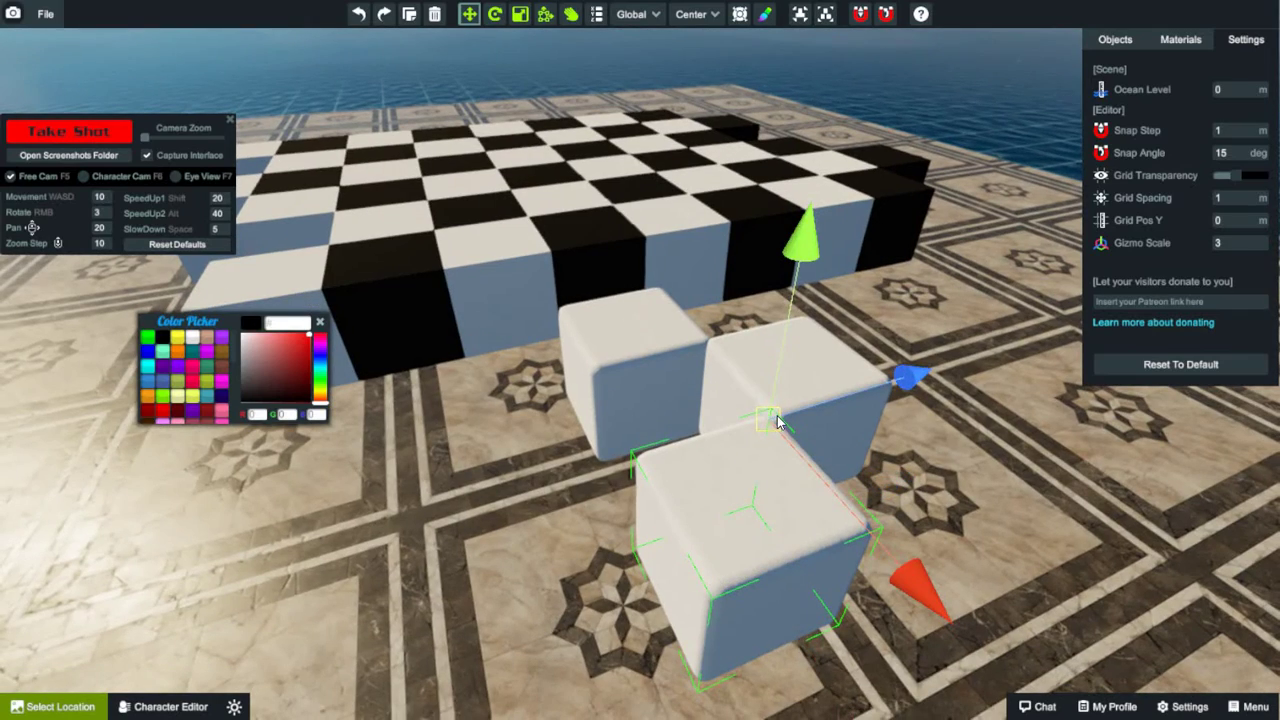
pyautogui.moveTo(778, 420); pyautogui.dragTo(781, 417)
# Step: Examine the contact between the corners of the three rounded cubes from several angles and distances
pyautogui.scroll(6, 784, 411)
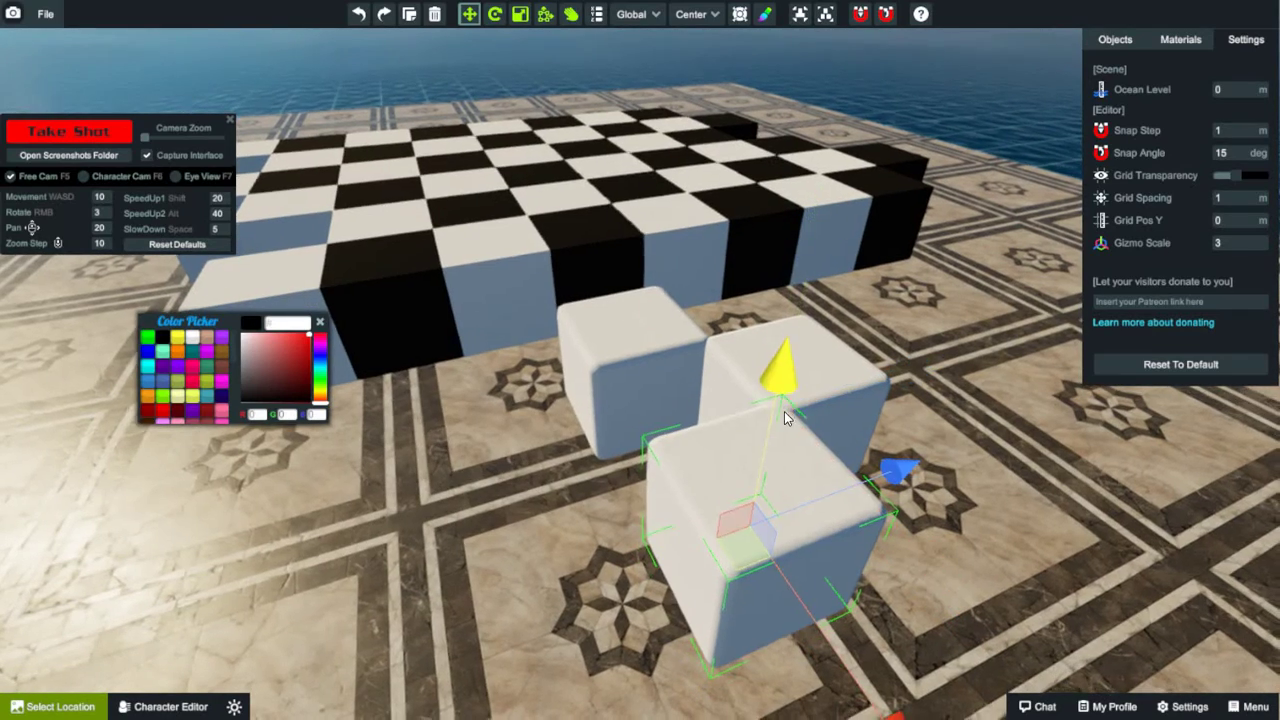
pyautogui.scroll(-8, 751, 562)
pyautogui.scroll(1, 753, 560)
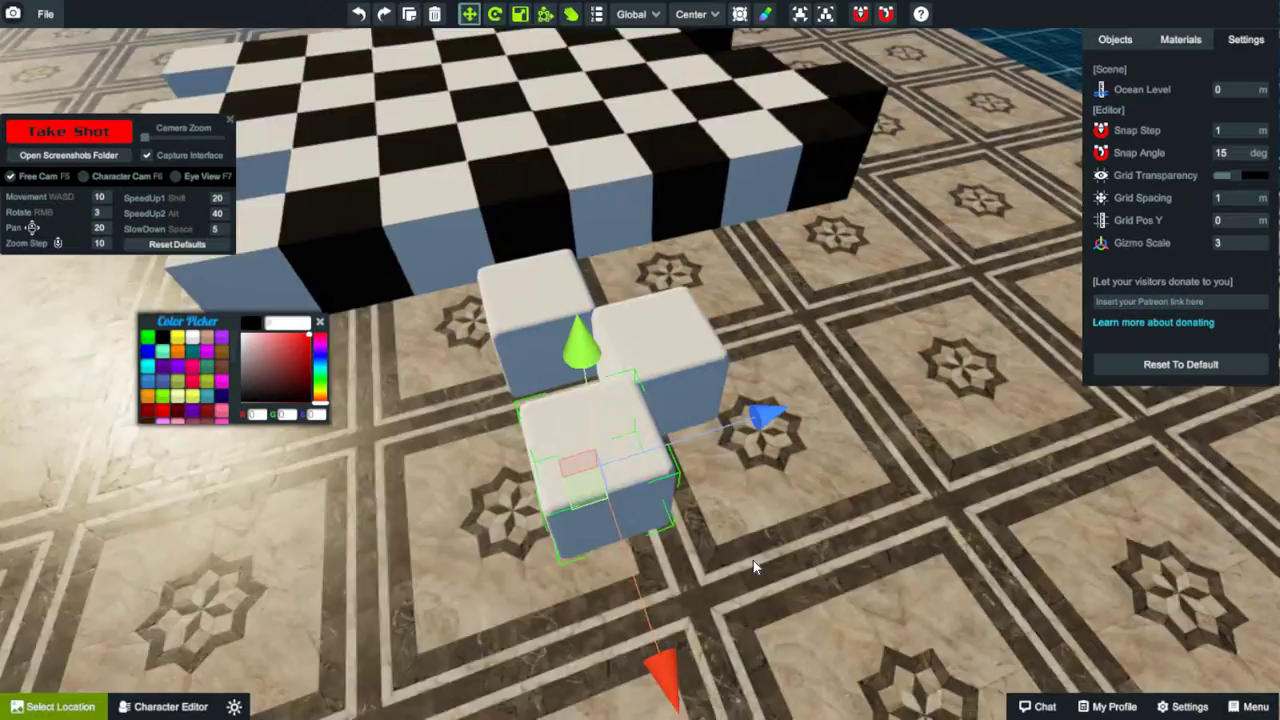
pyautogui.scroll(5, 753, 560)
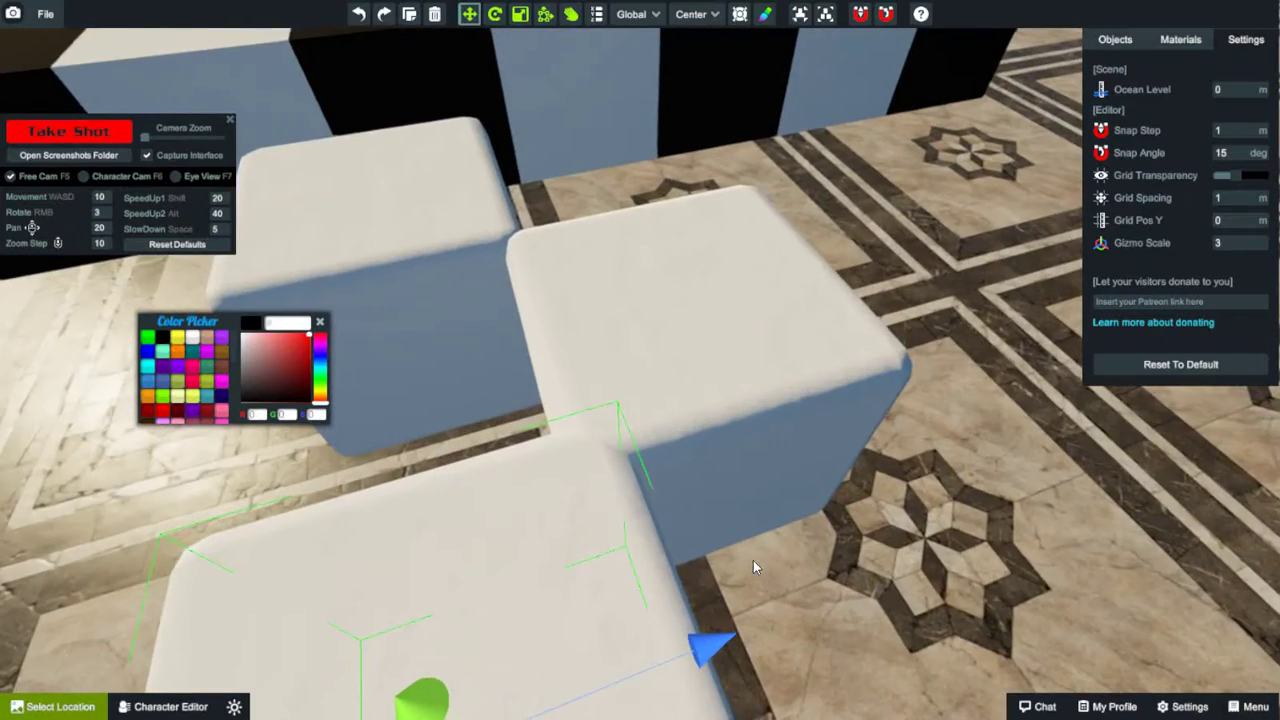
pyautogui.scroll(-1, 546, 517)
pyautogui.scroll(1, 687, 561)
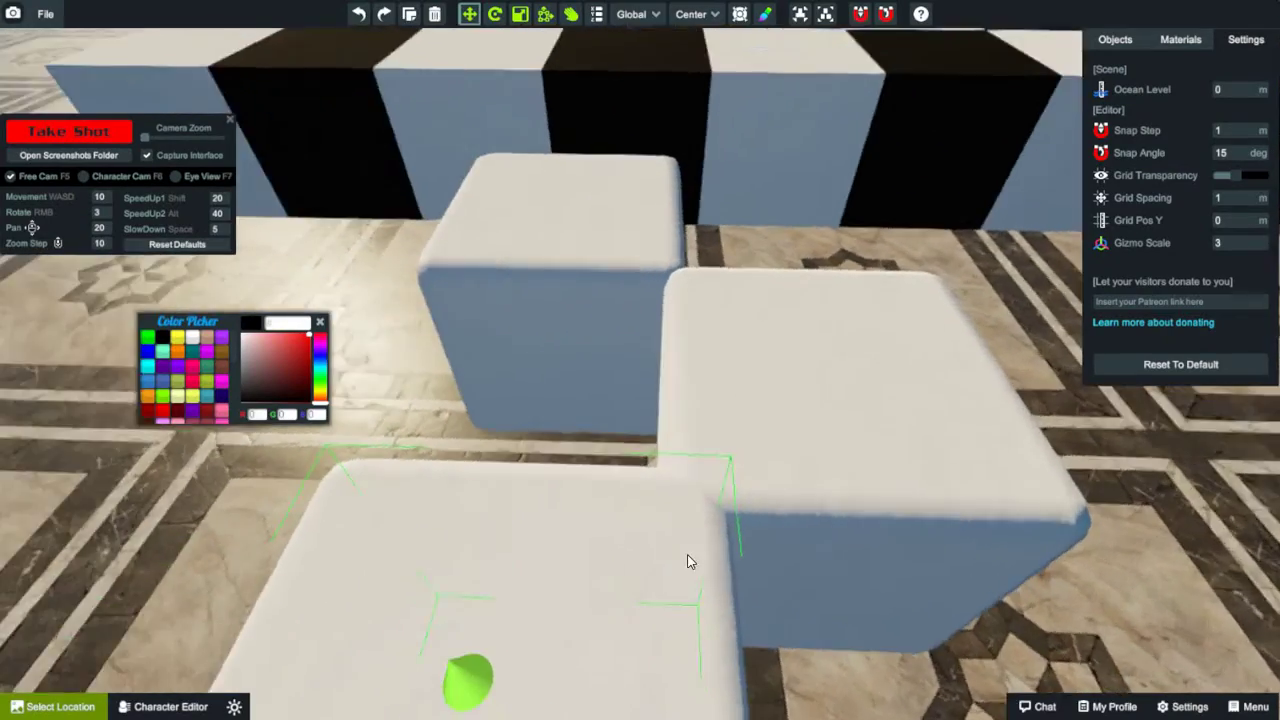
pyautogui.scroll(-5, 687, 561)
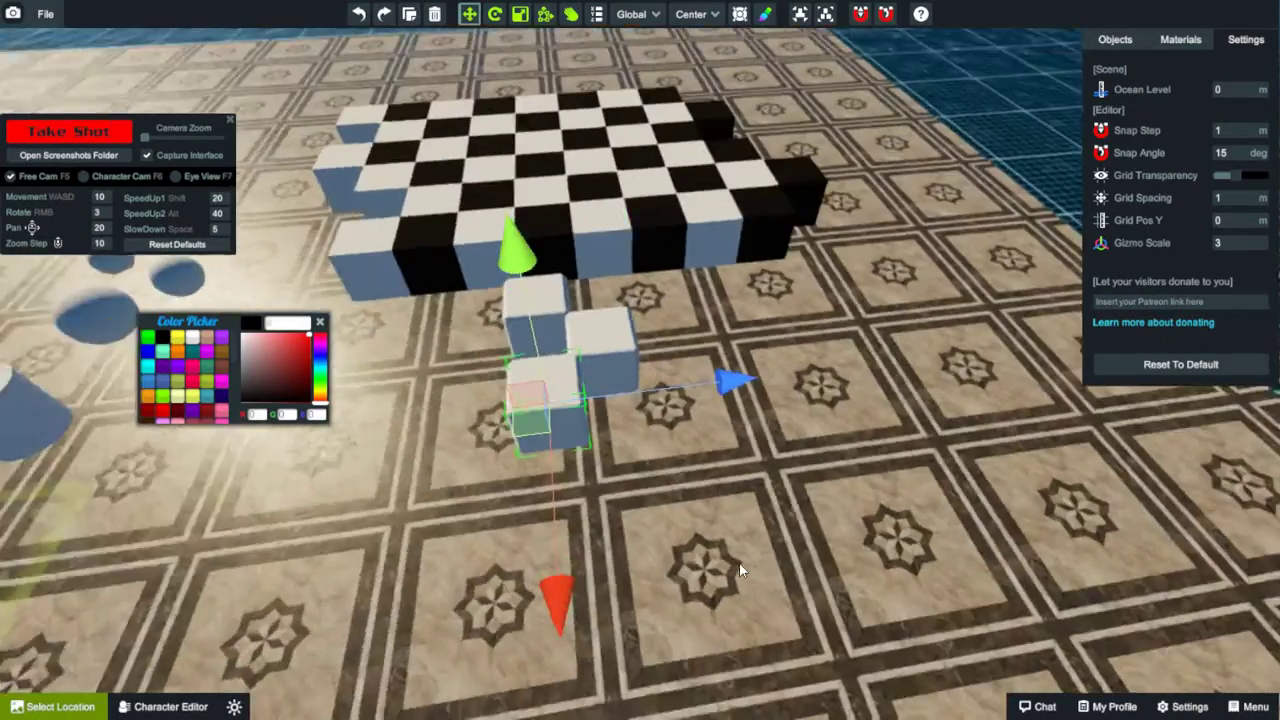
pyautogui.scroll(7, 660, 540)
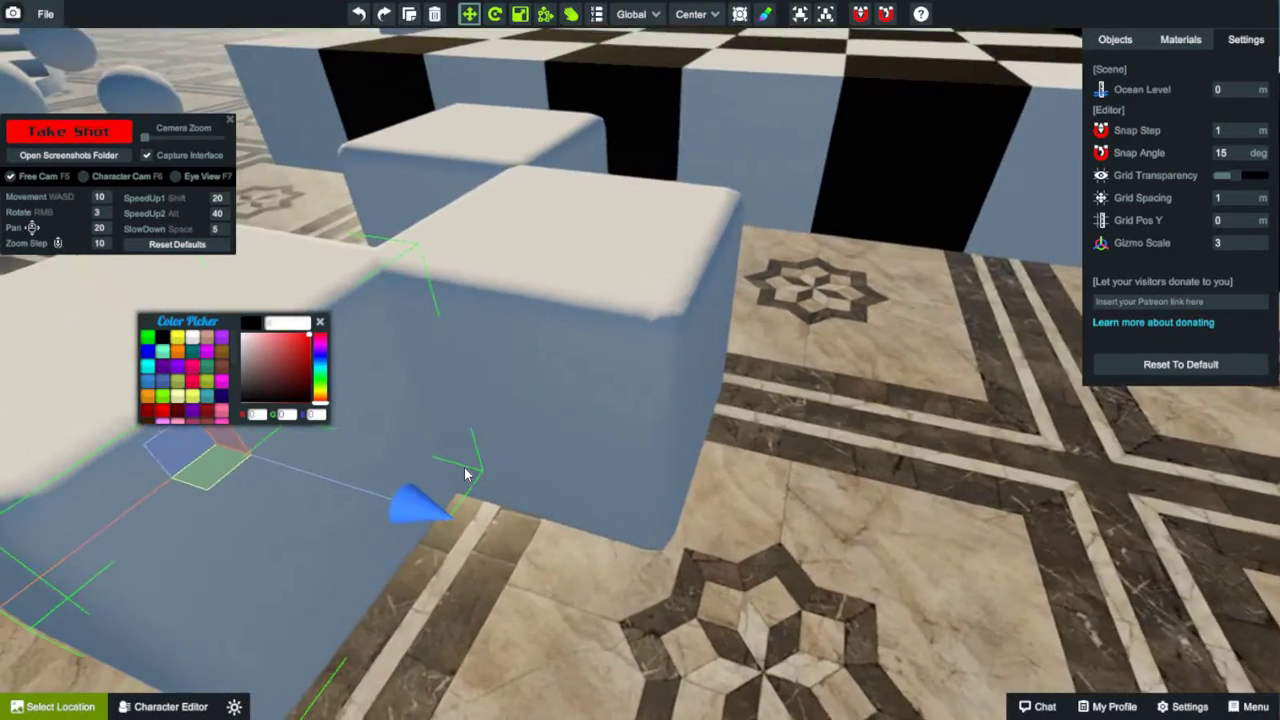
pyautogui.scroll(-3, 464, 474)
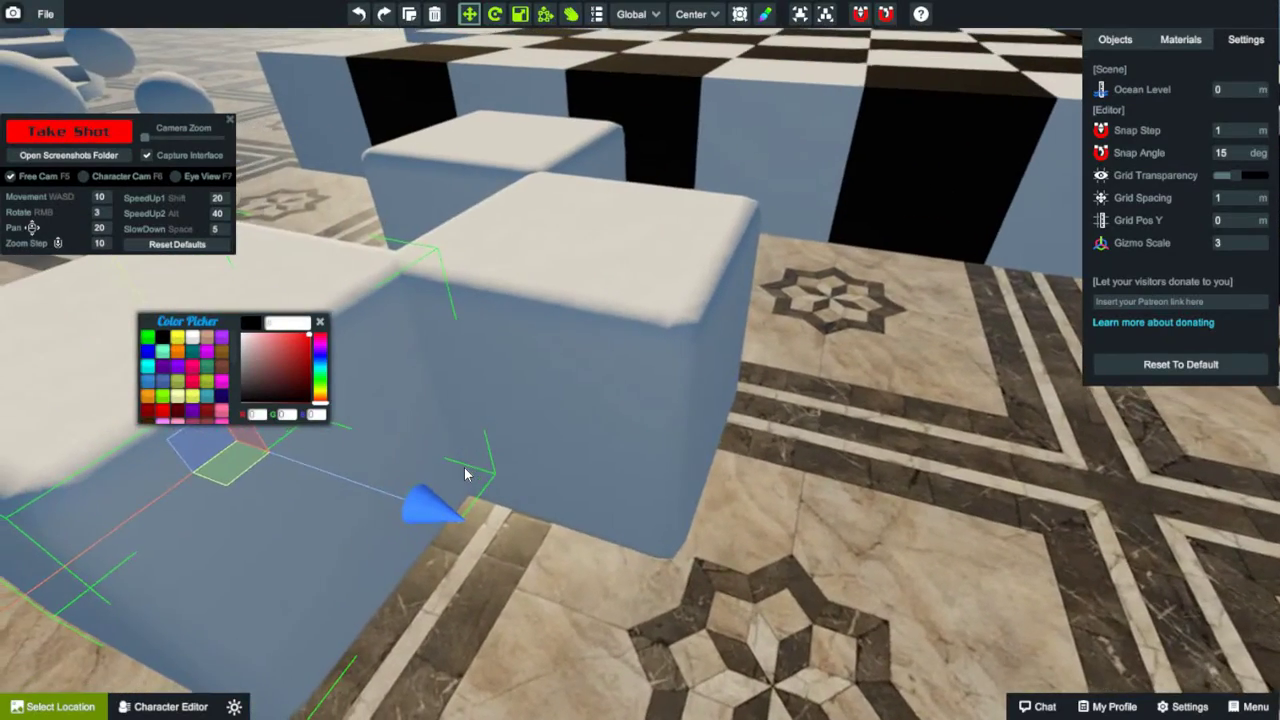
pyautogui.scroll(-5, 403, 461)
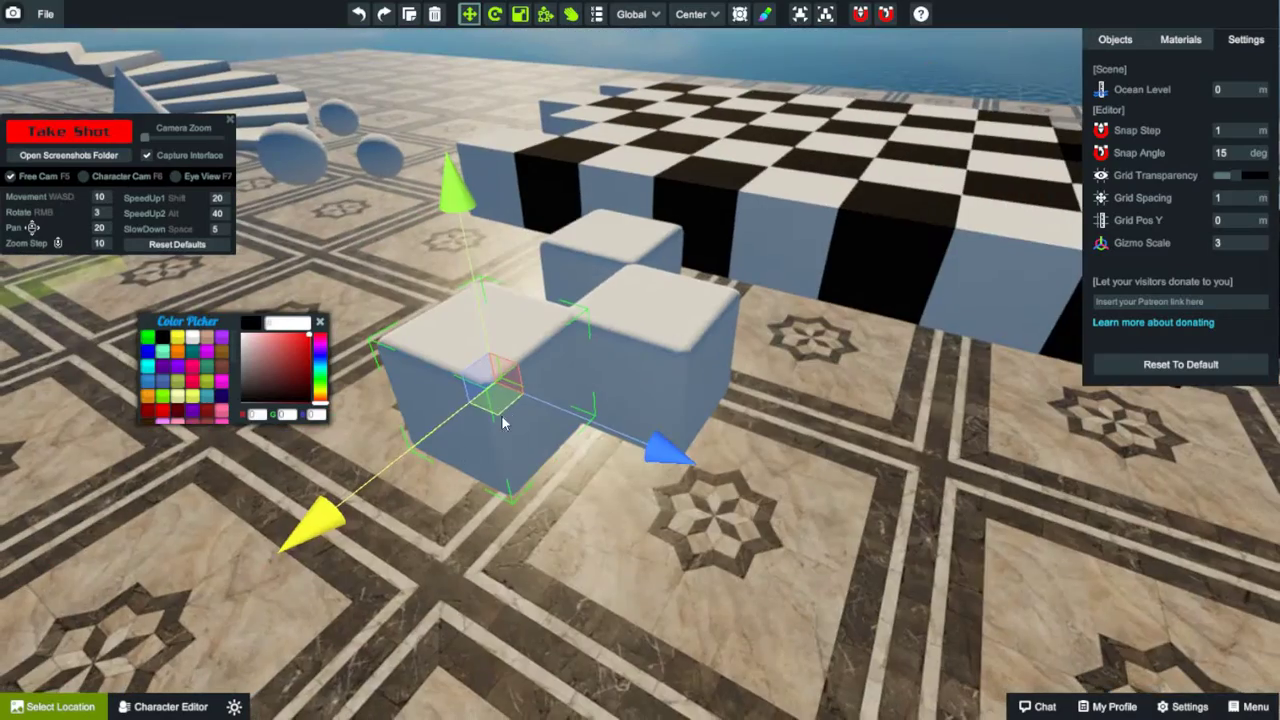
# Step: Select the rear cube nearest the checkerboard and vertex-snap its top corner to the middle cube's corner
pyautogui.moveTo(501, 414); pyautogui.dragTo(500, 371, button='right')
pyautogui.scroll(5, 838, 355)
pyautogui.moveTo(915, 342); pyautogui.dragTo(615, 420, button='right')
pyautogui.click(613, 419)
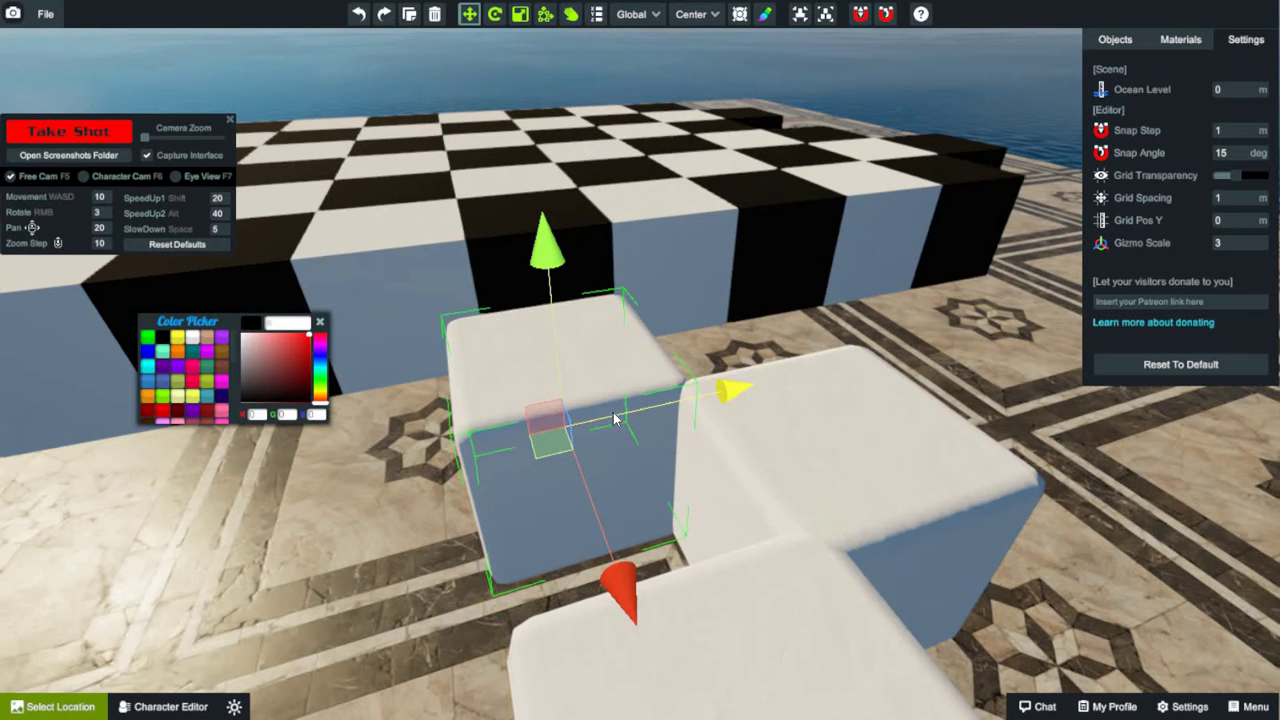
pyautogui.press('v')
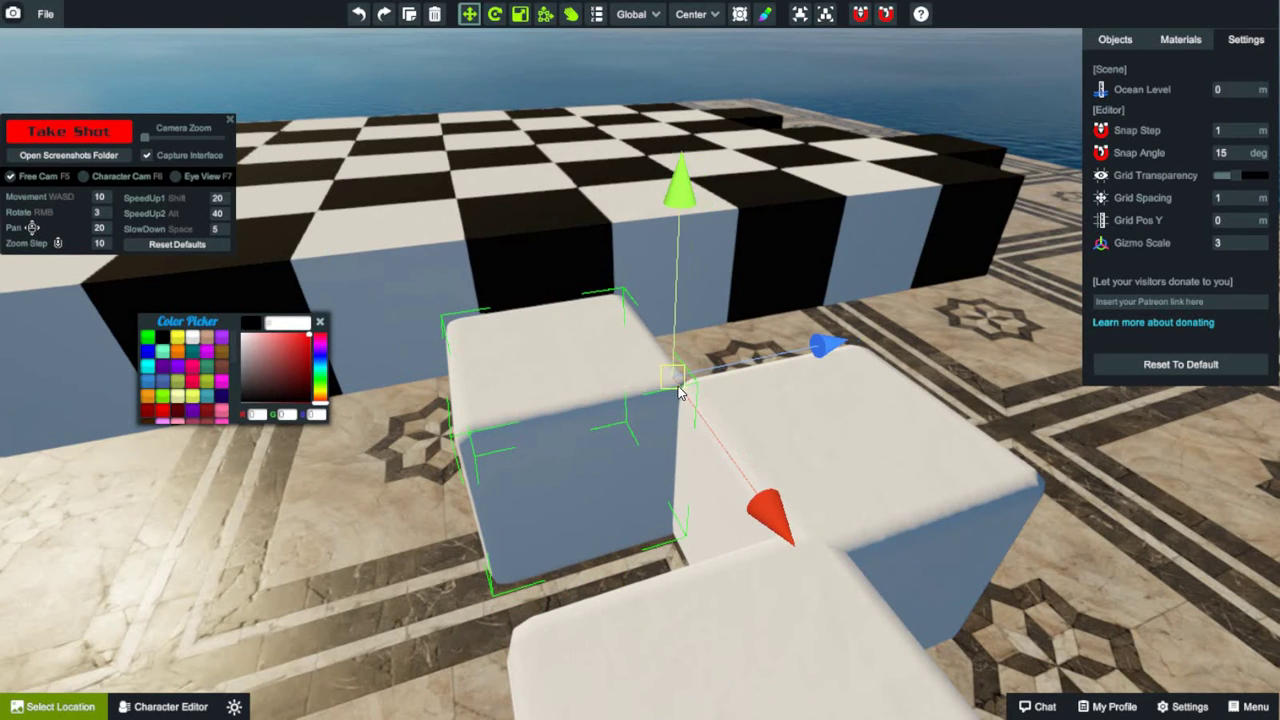
pyautogui.moveTo(678, 392)
pyautogui.mouseDown()
pyautogui.moveTo(686, 400)
pyautogui.moveTo(684, 377)
pyautogui.moveTo(697, 391)
pyautogui.mouseUp()
pyautogui.moveTo(729, 378); pyautogui.dragTo(751, 708, button='right')
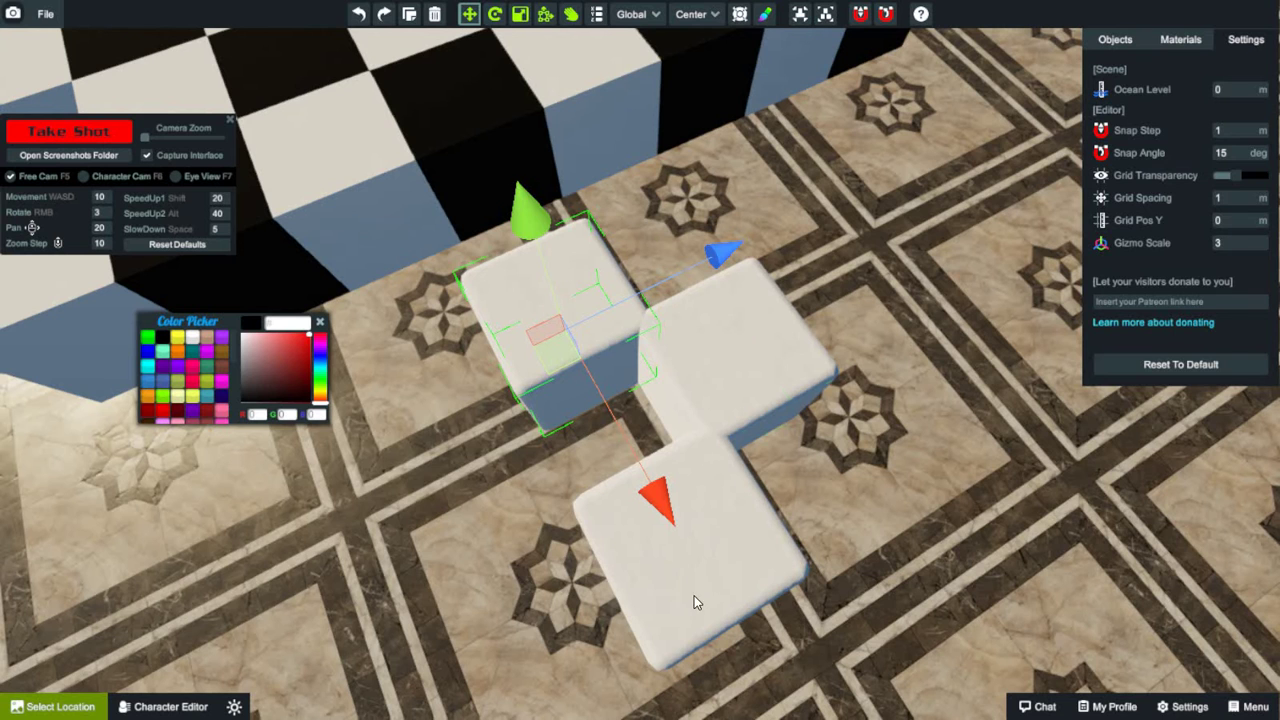
# Step: Select all three rounded cubes, duplicate them, and vertex-snap the copied group to a corner of the original rear cube
pyautogui.hotkey('ctrl', 'a')
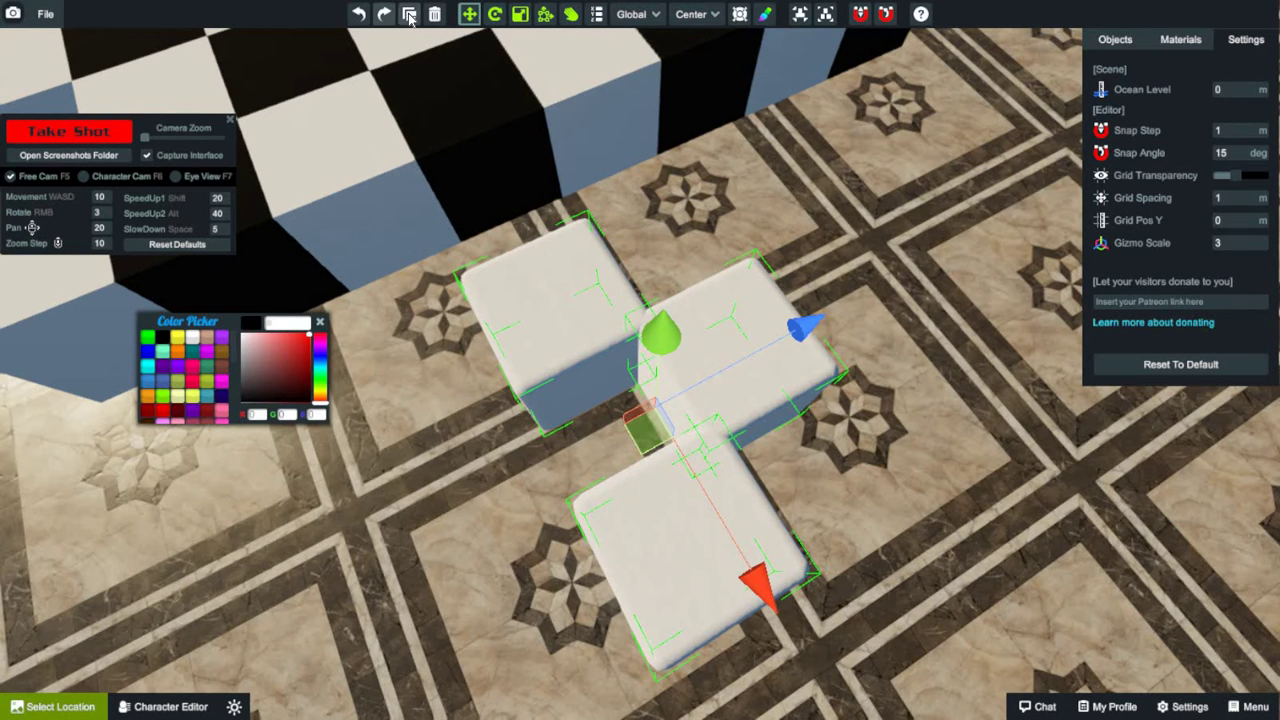
pyautogui.moveTo(438, 118); pyautogui.dragTo(706, 260, button='right')
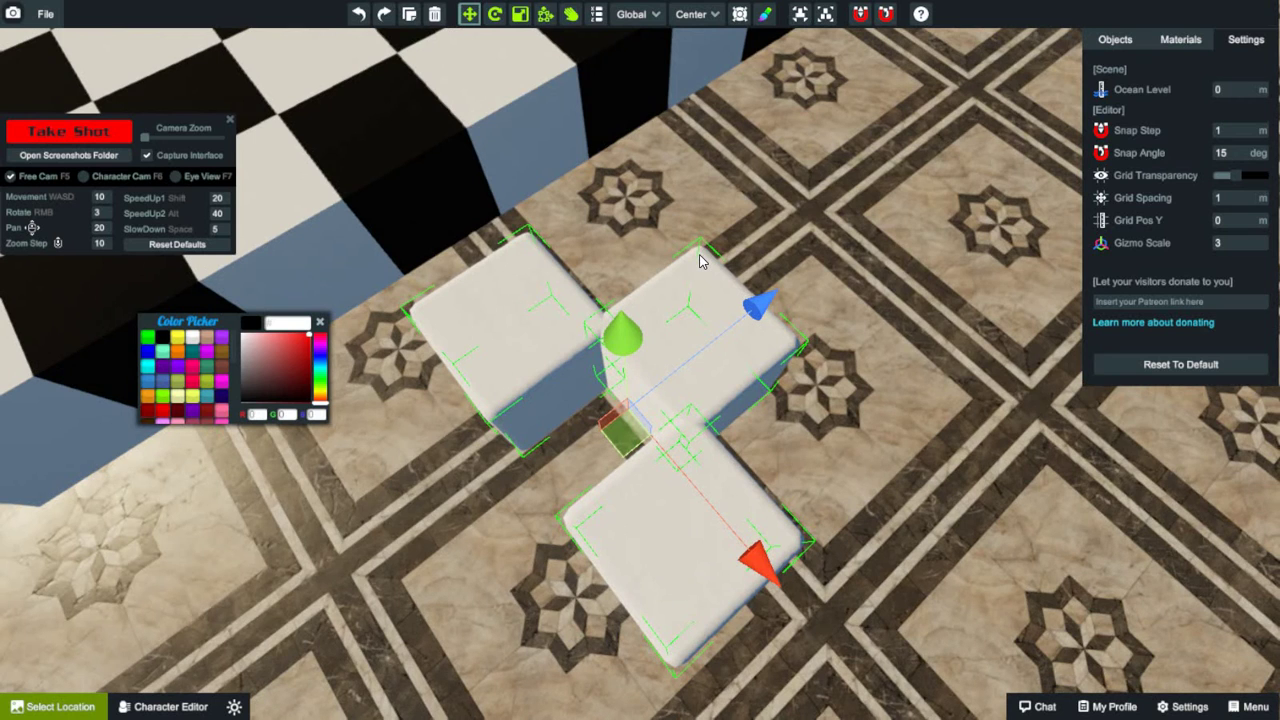
pyautogui.press('v')
pyautogui.hotkey('ctrl', 'd')
pyautogui.moveTo(590, 355); pyautogui.dragTo(478, 408)
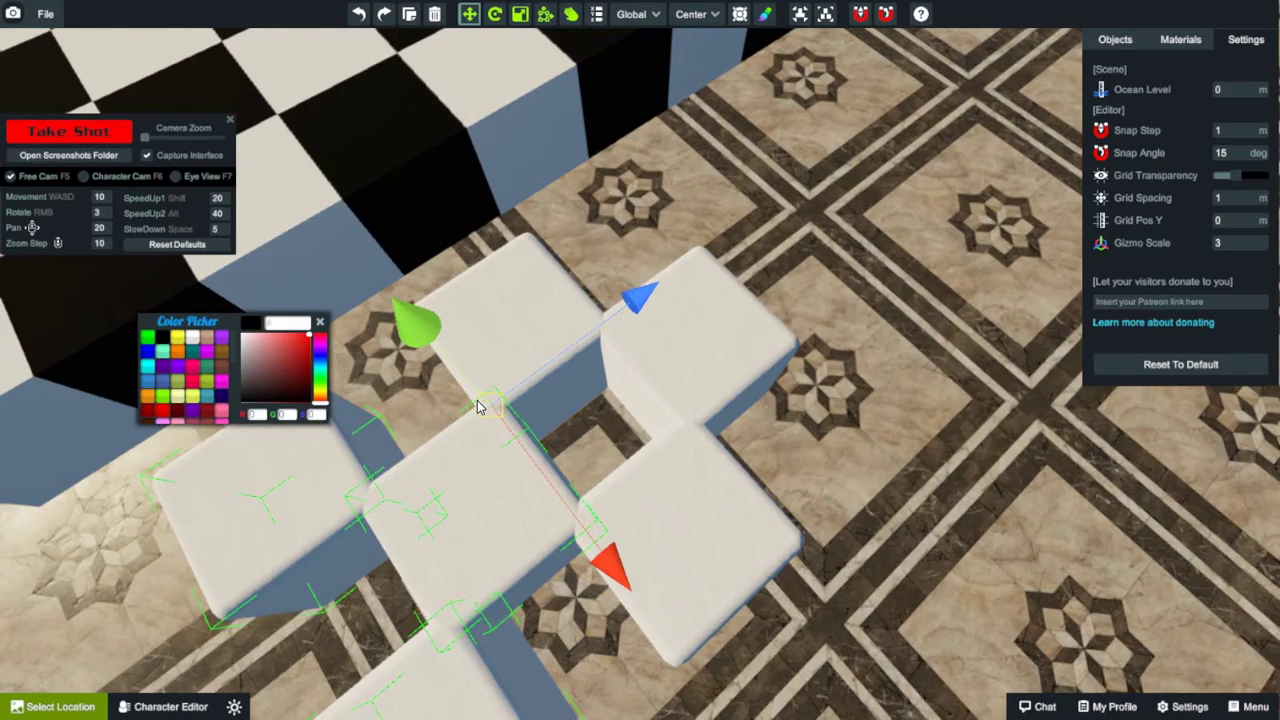
# Step: Examine how the duplicated cube group meets the original cubes from several angles
pyautogui.scroll(-5, 510, 337)
pyautogui.scroll(8, 600, 414)
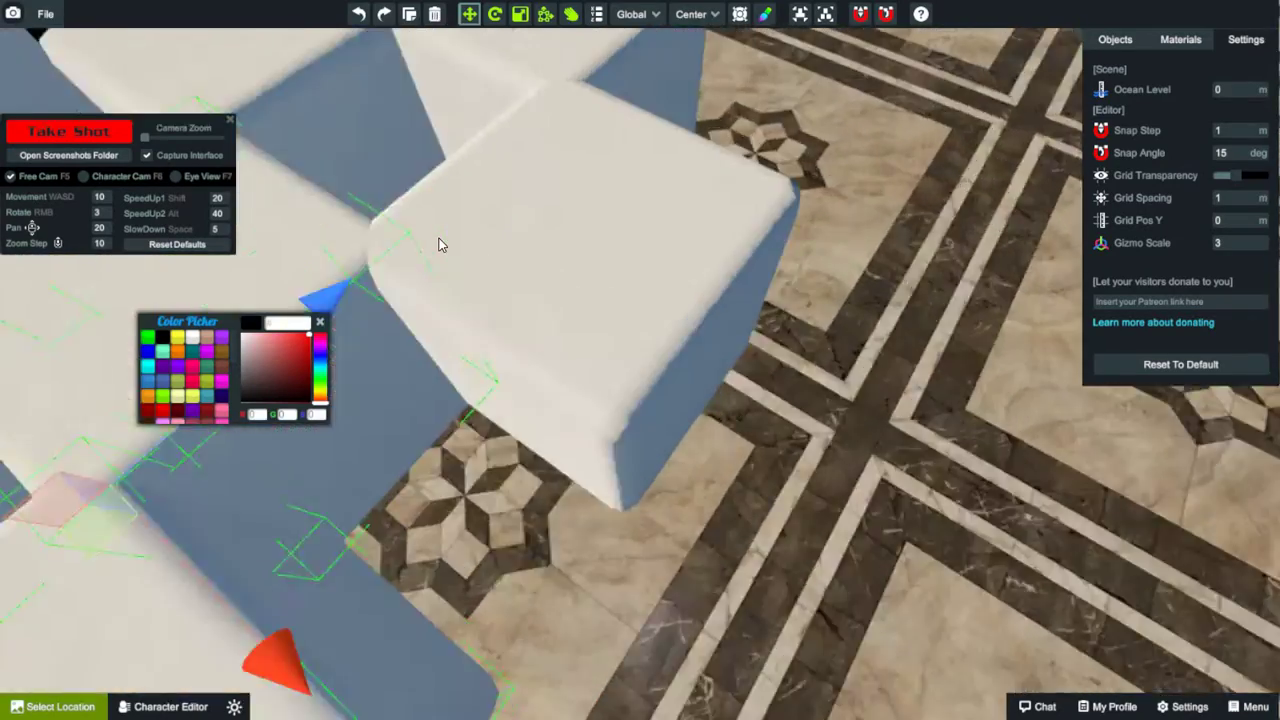
pyautogui.scroll(-5, 392, 136)
pyautogui.scroll(10, 694, 381)
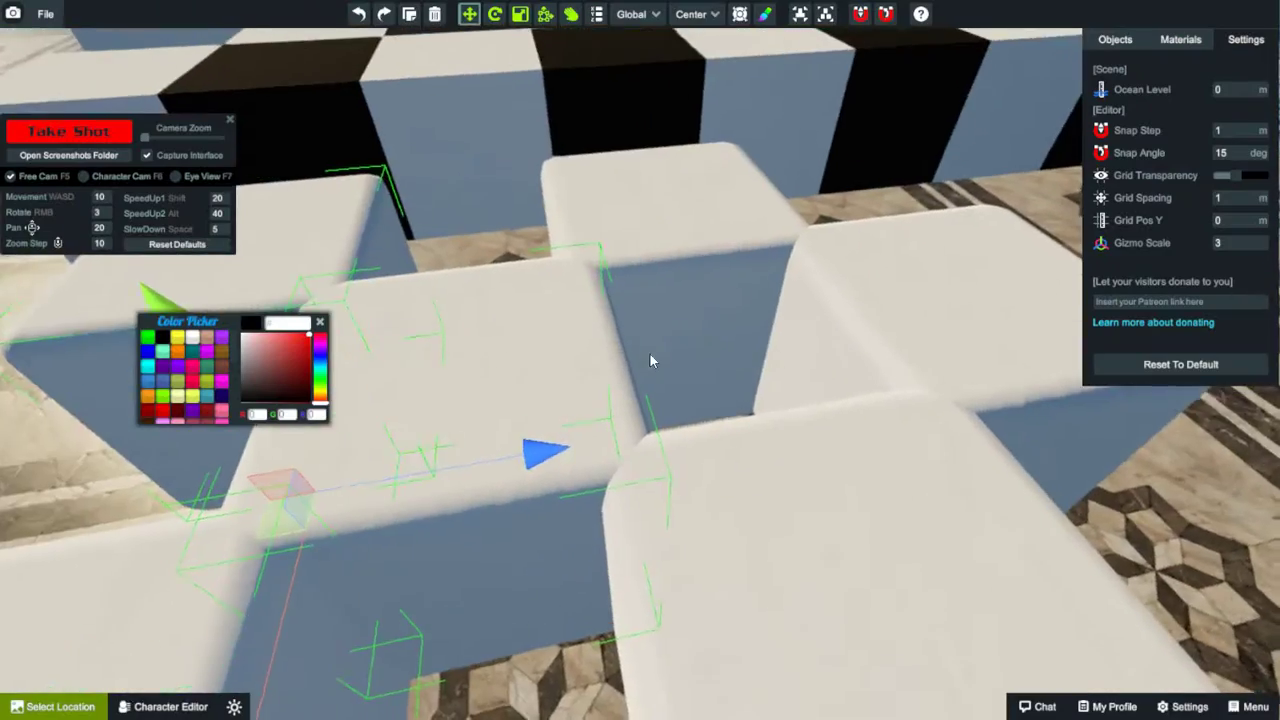
pyautogui.scroll(-6, 659, 428)
pyautogui.scroll(4, 660, 428)
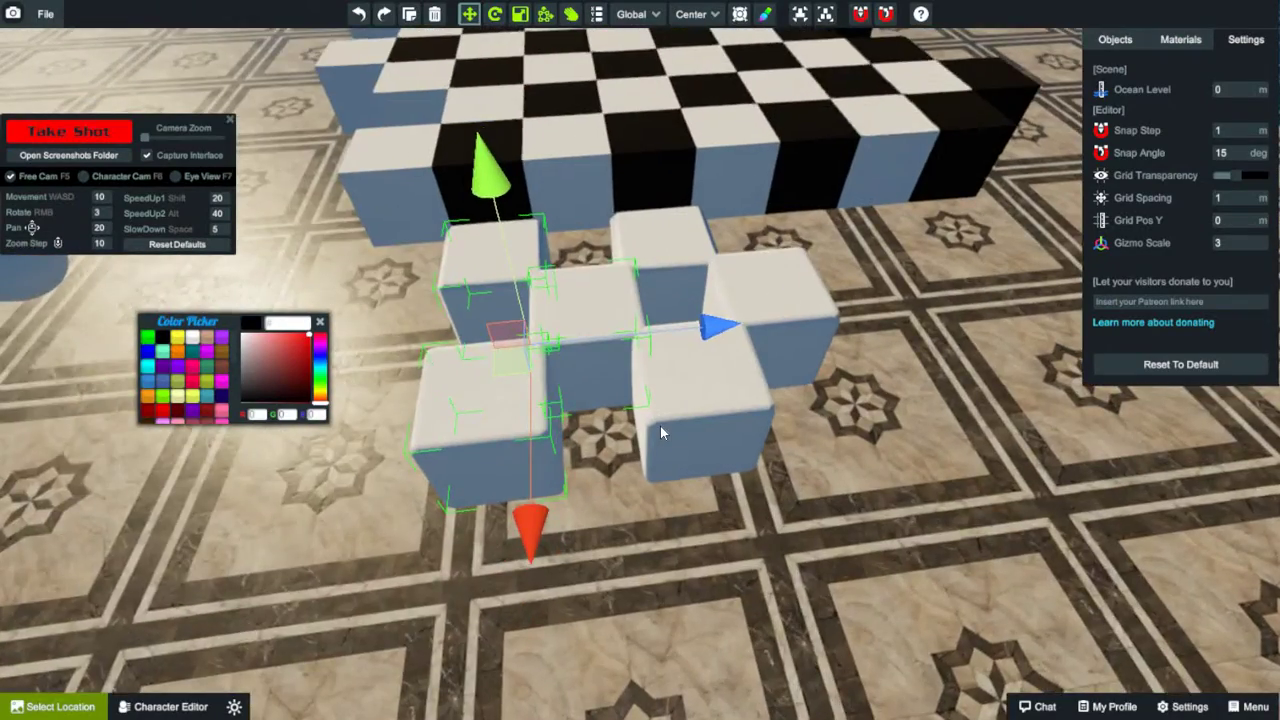
pyautogui.scroll(-5, 590, 398)
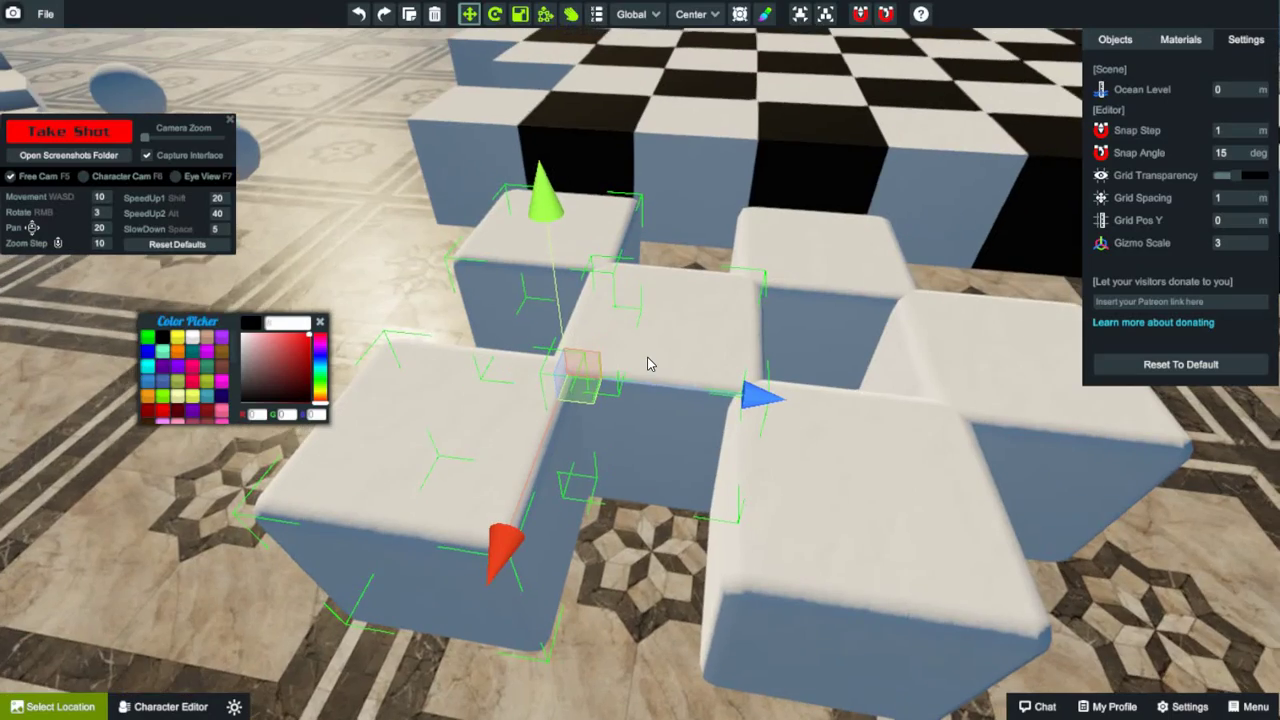
pyautogui.scroll(2, 647, 364)
pyautogui.scroll(-5, 647, 364)
# Step: Select the cone and vertex-snap its base edge to the cylinder's top rim so it caps the cylinder
pyautogui.scroll(10, 547, 302)
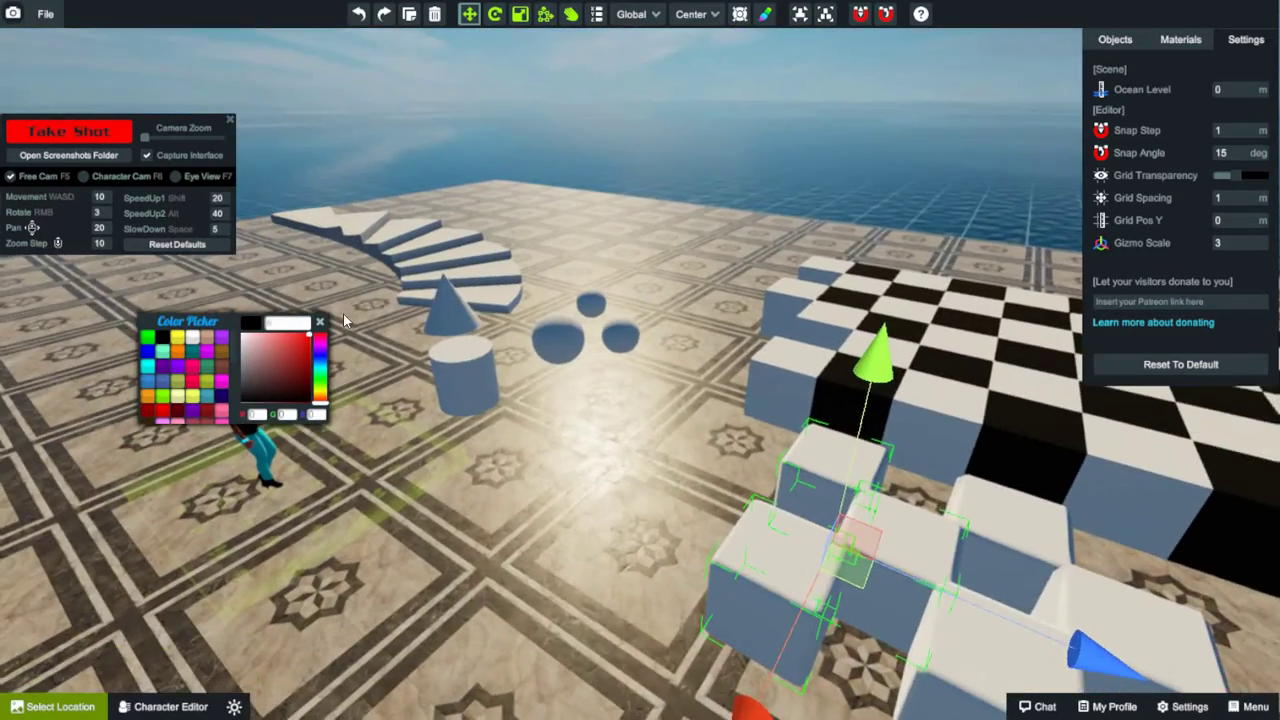
pyautogui.scroll(10, 405, 302)
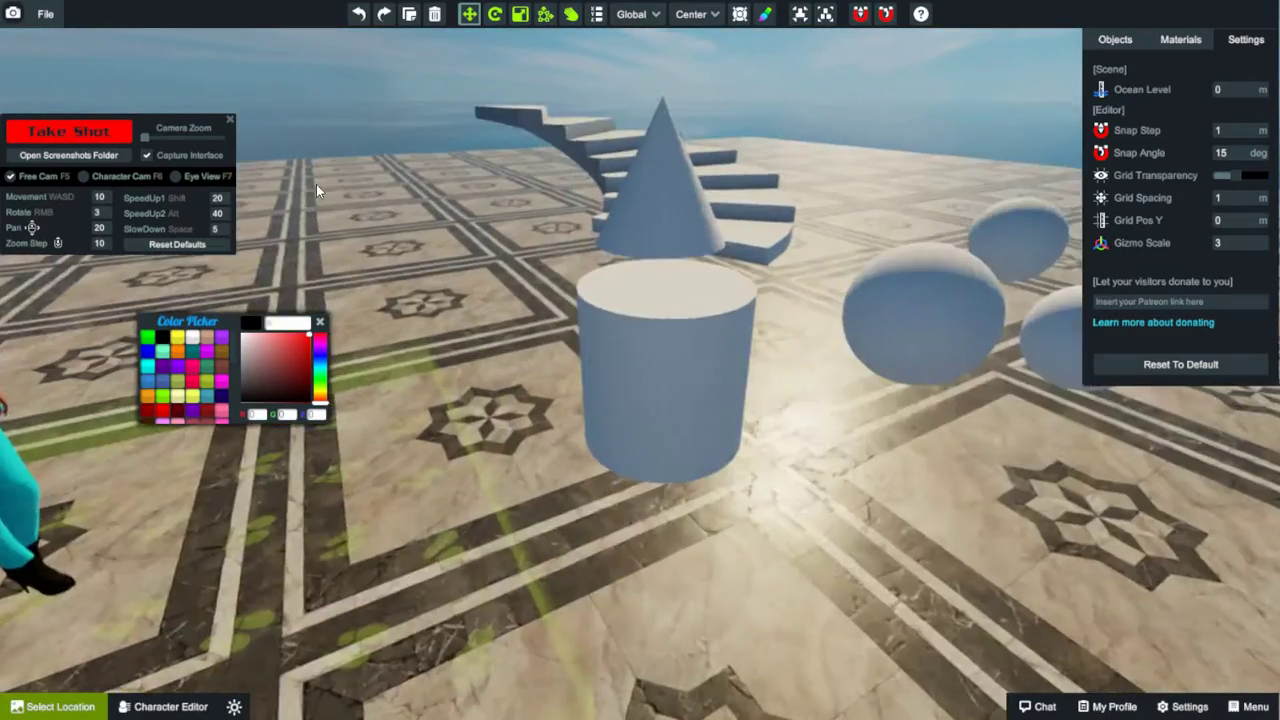
pyautogui.scroll(5, 1157, 491)
pyautogui.scroll(-5, 931, 480)
pyautogui.scroll(5, 1054, 434)
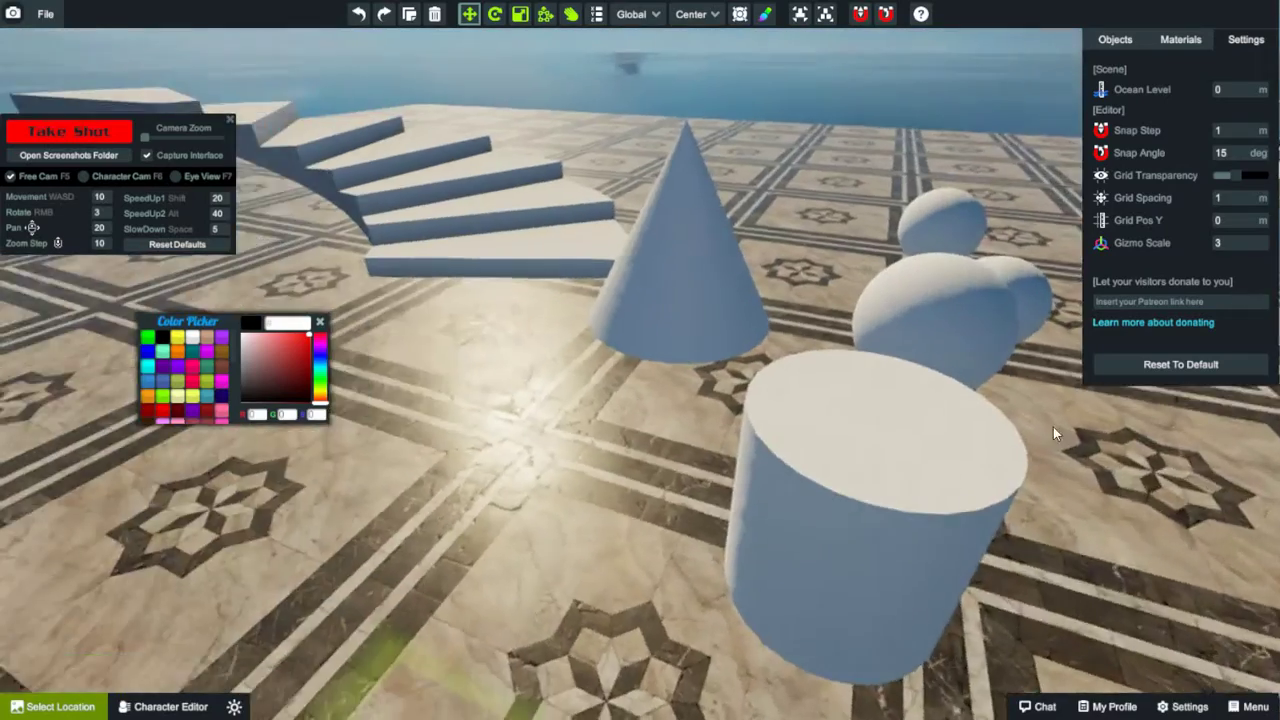
pyautogui.scroll(-10, 1193, 507)
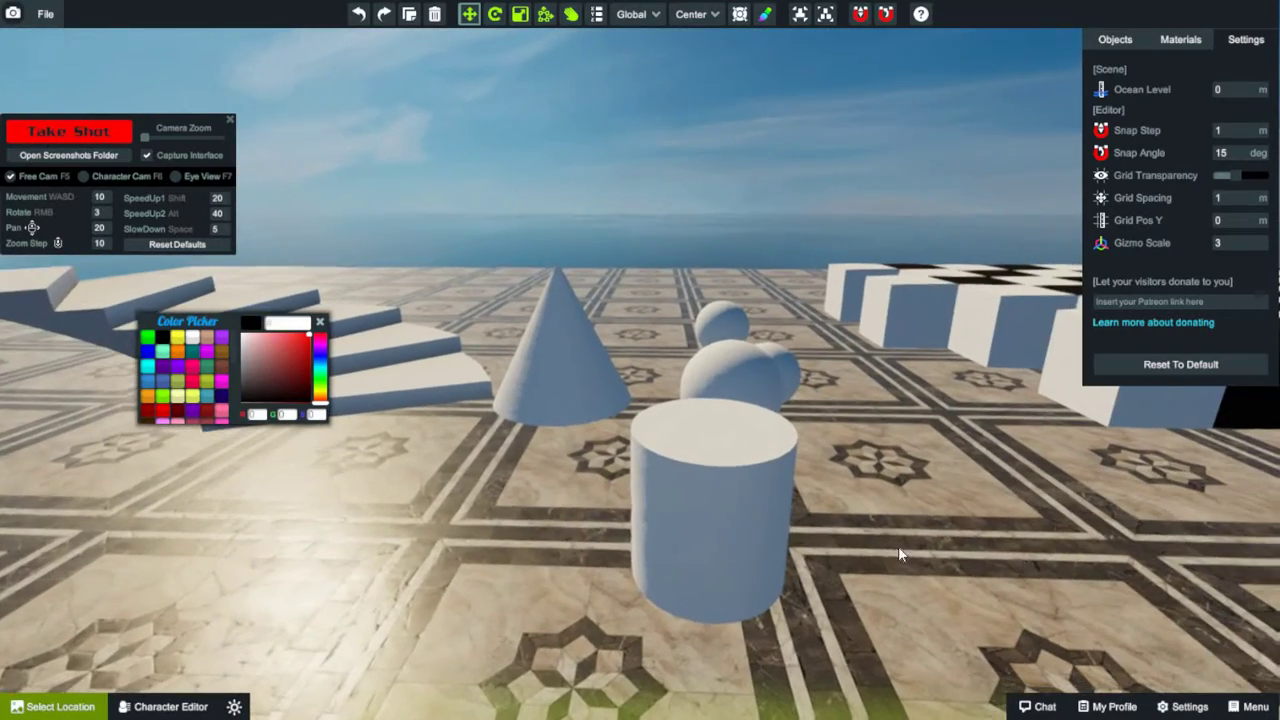
pyautogui.click(559, 380)
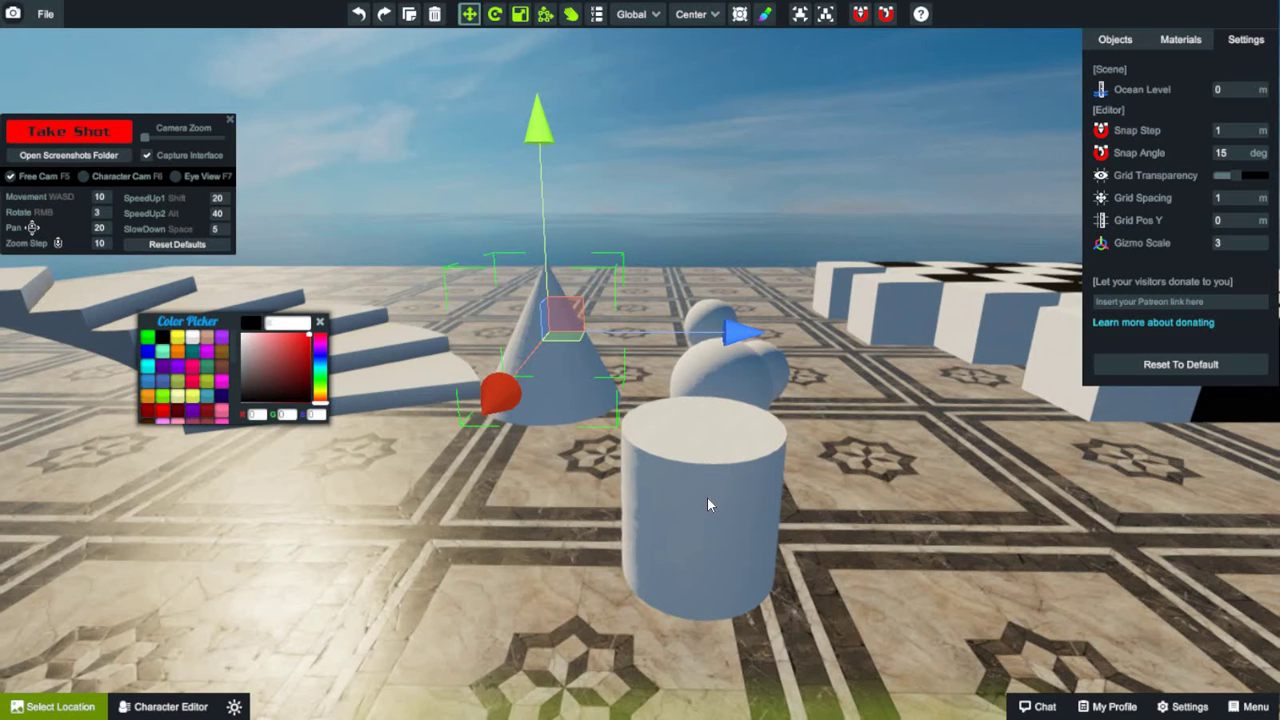
pyautogui.click(707, 496)
pyautogui.click(553, 408)
pyautogui.moveTo(470, 395); pyautogui.dragTo(676, 453)
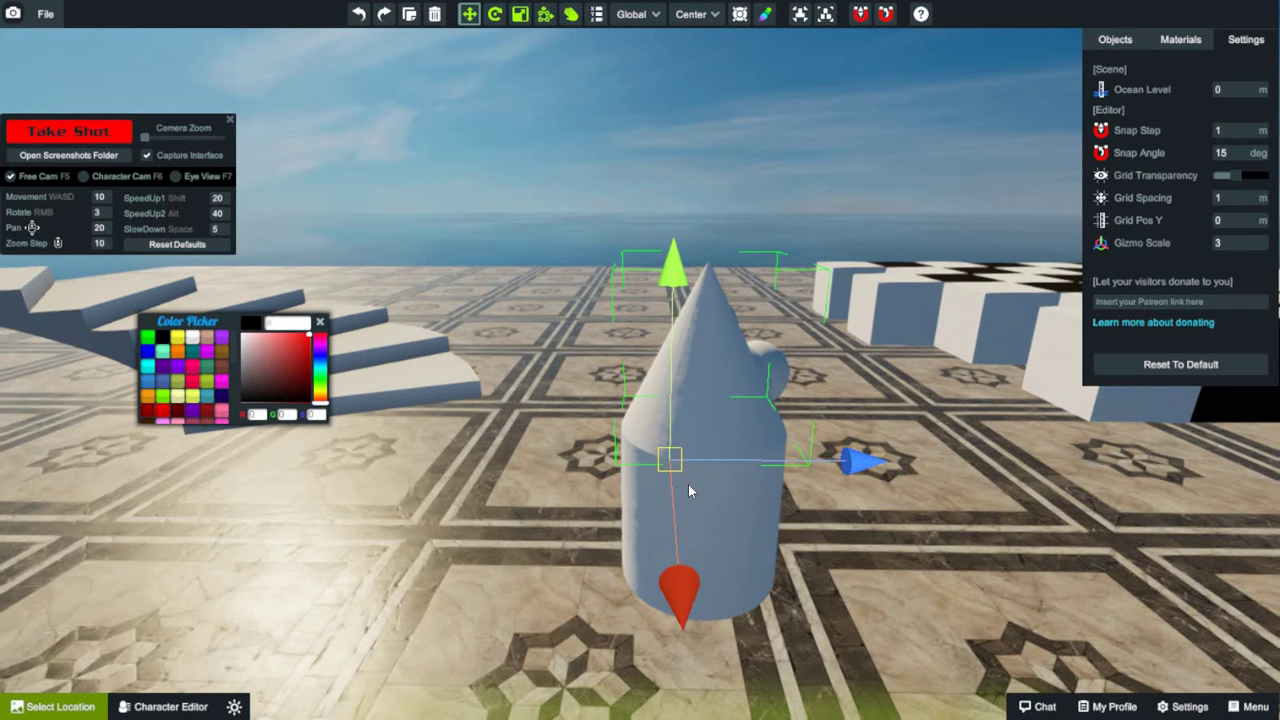
# Step: Examine the alignment of the cone on top of the cylinder from different sides
pyautogui.moveTo(688, 490); pyautogui.dragTo(868, 451, button='right')
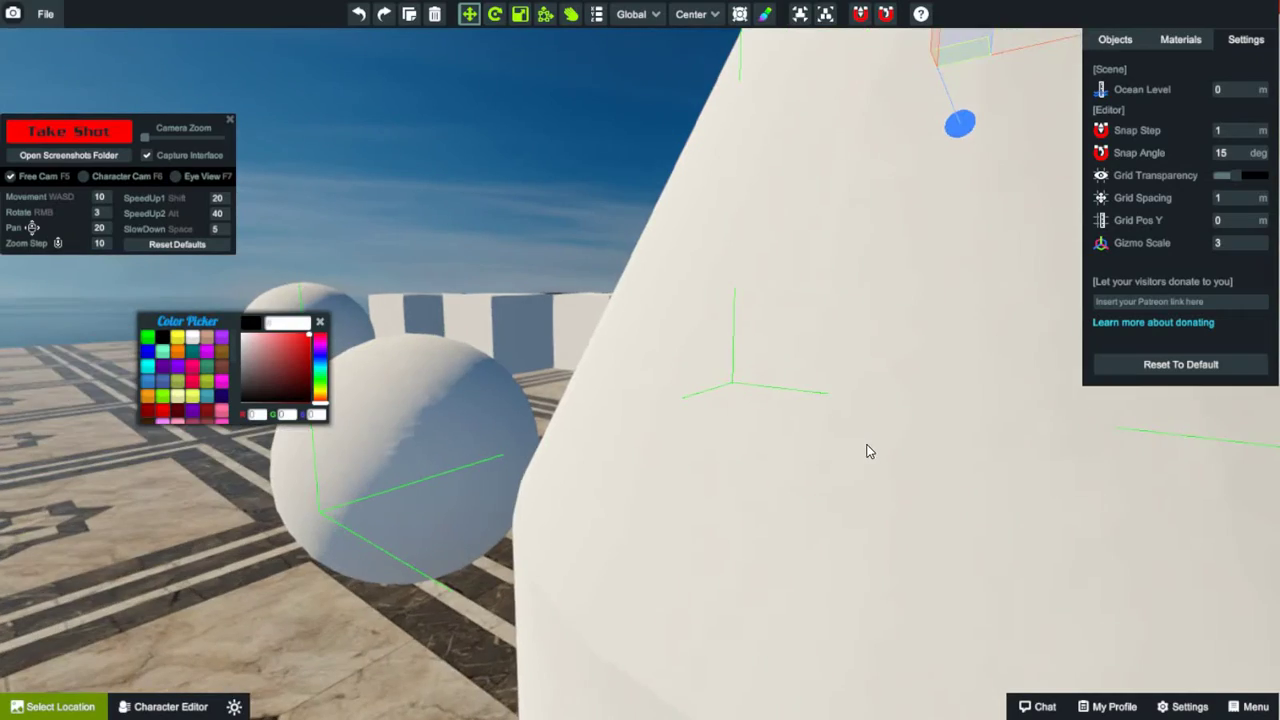
pyautogui.scroll(-5, 866, 451)
pyautogui.scroll(2, 938, 427)
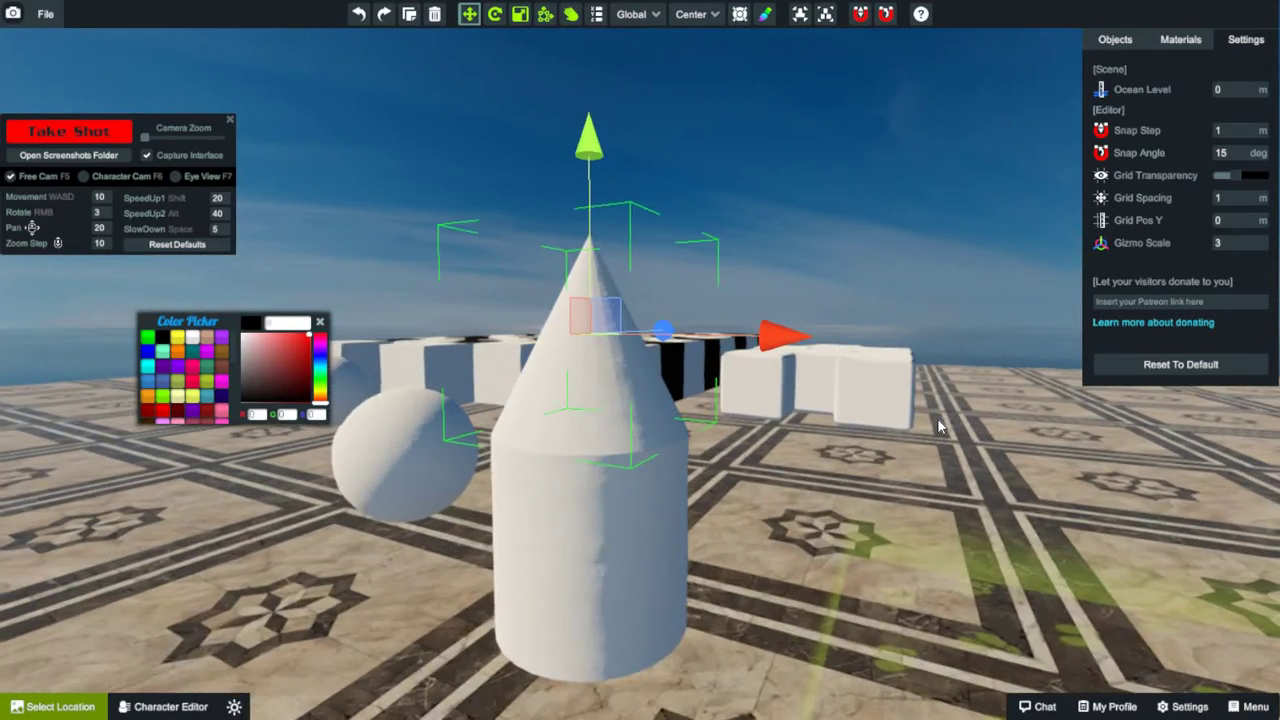
pyautogui.scroll(2, 900, 430)
pyautogui.moveTo(823, 449); pyautogui.dragTo(1105, 583, button='right')
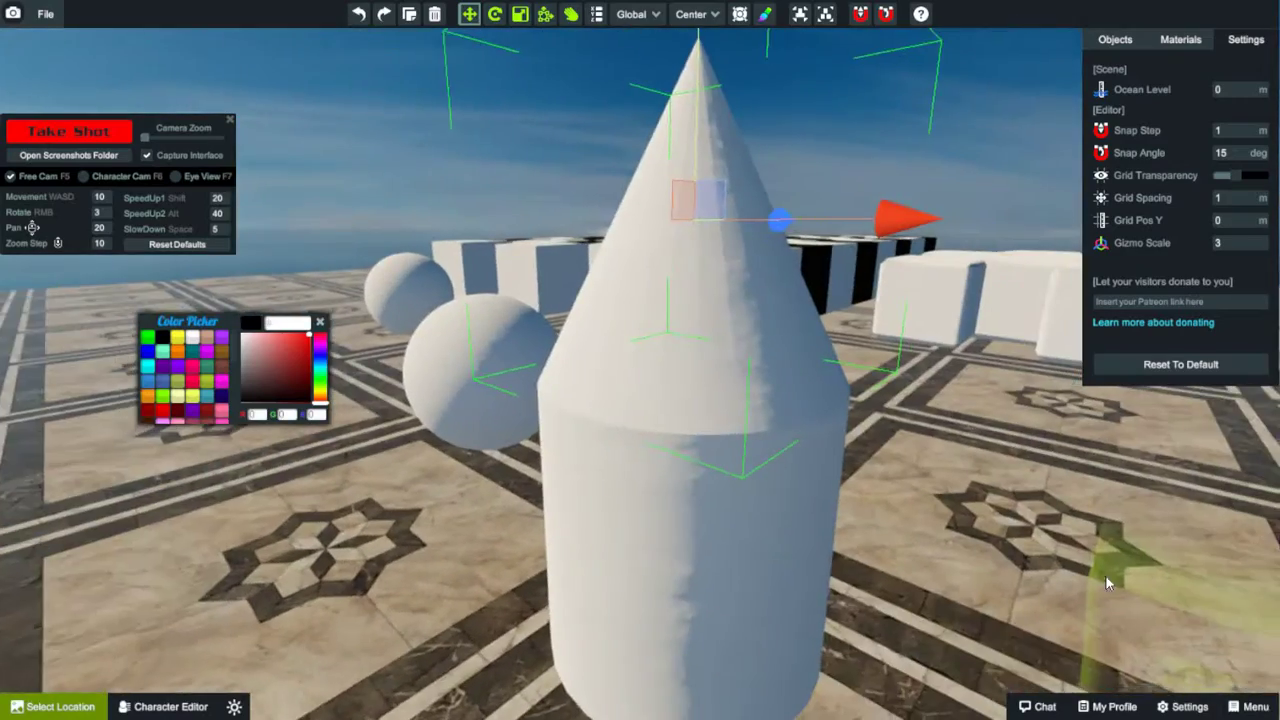
pyautogui.scroll(-6, 1102, 580)
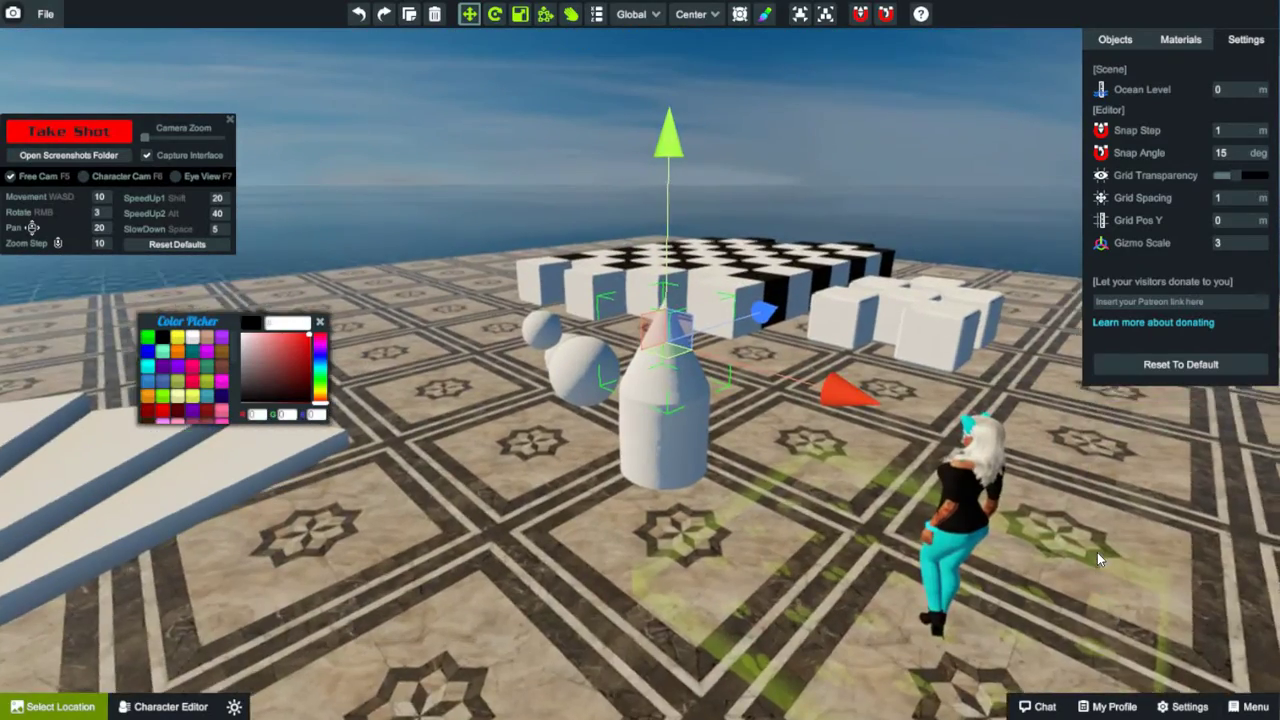
# Step: Add a cylinder and a truncated cone on an empty part of the patterned floor
pyautogui.scroll(6, 1097, 552)
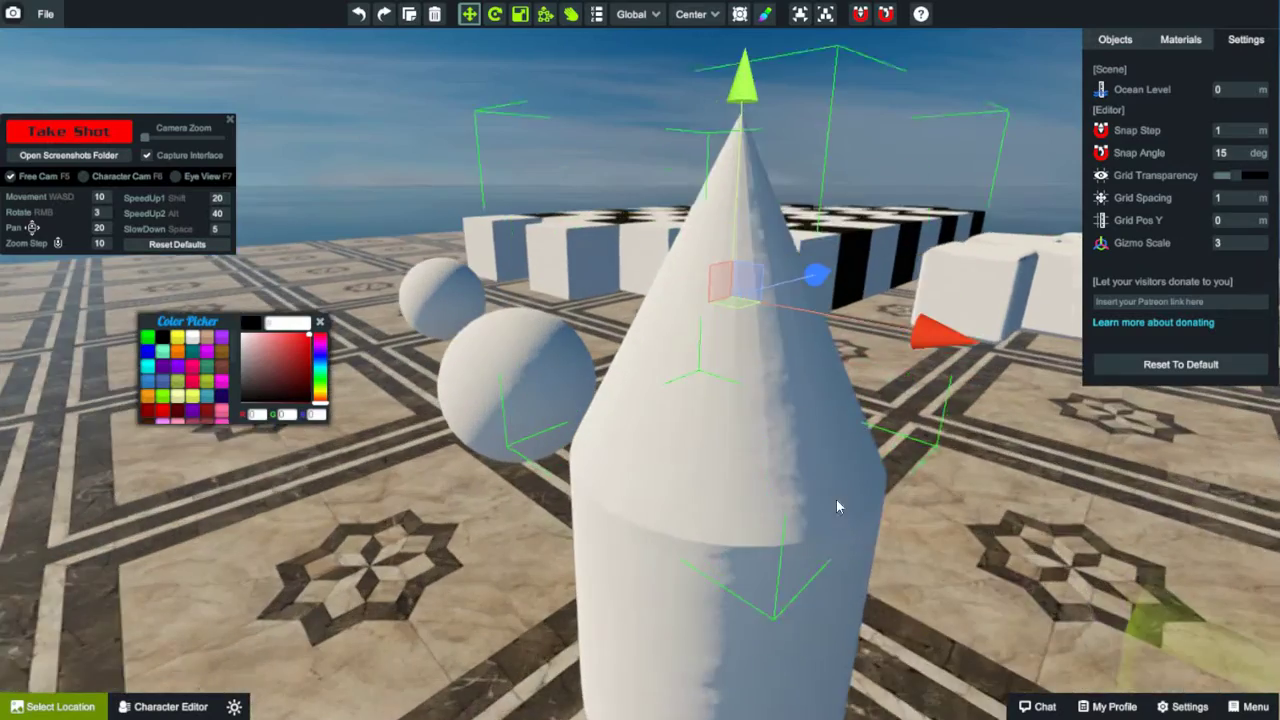
pyautogui.moveTo(836, 499); pyautogui.dragTo(1158, 40, button='right')
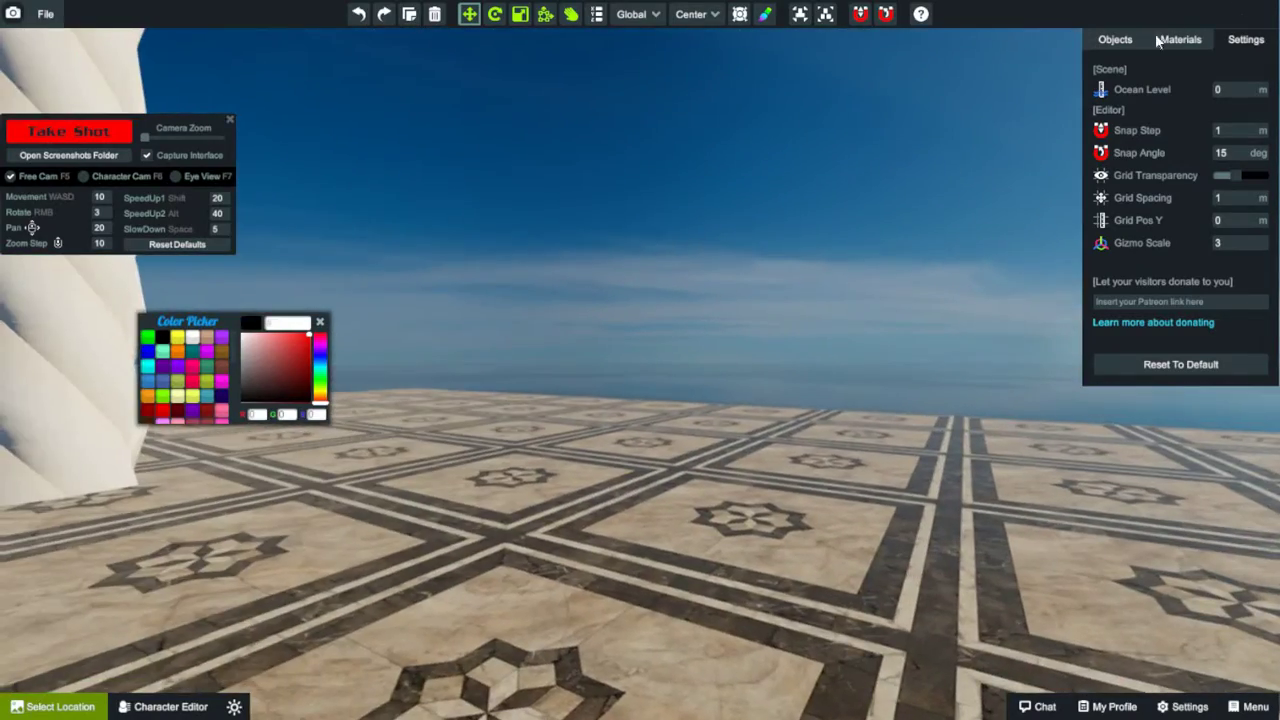
pyautogui.click(1128, 45)
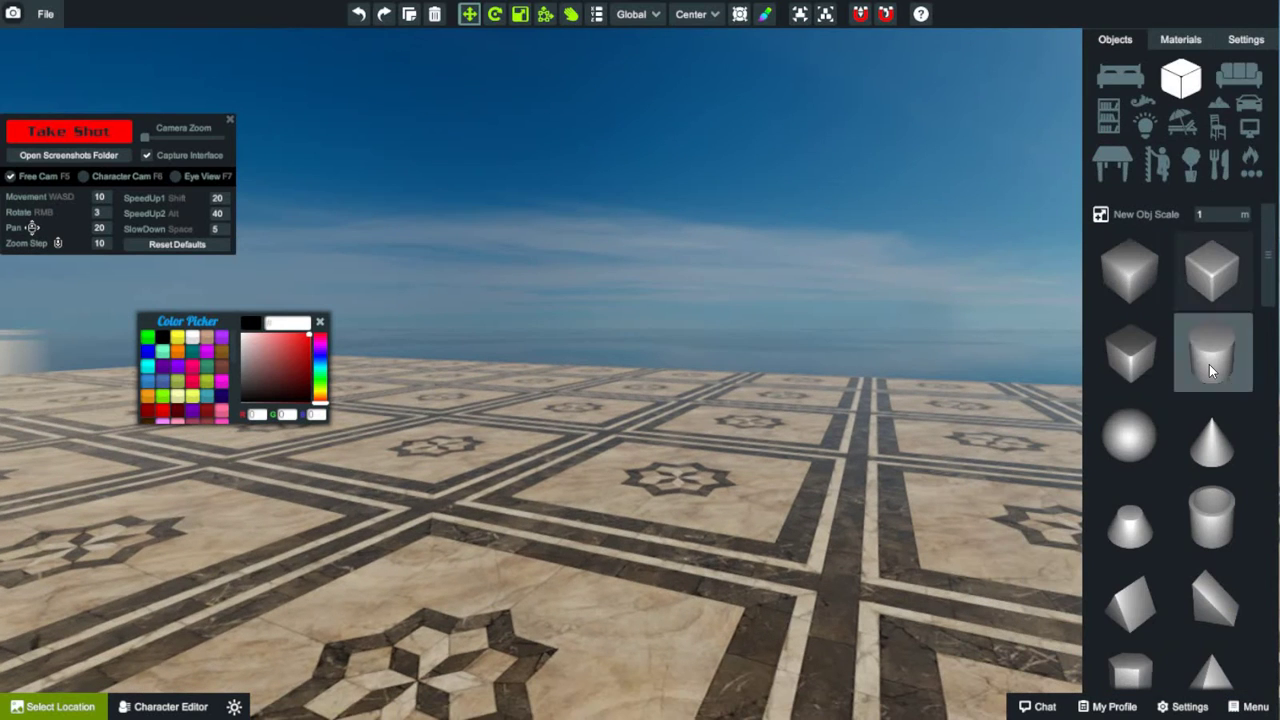
pyautogui.click(1209, 364)
pyautogui.moveTo(637, 311); pyautogui.dragTo(633, 208)
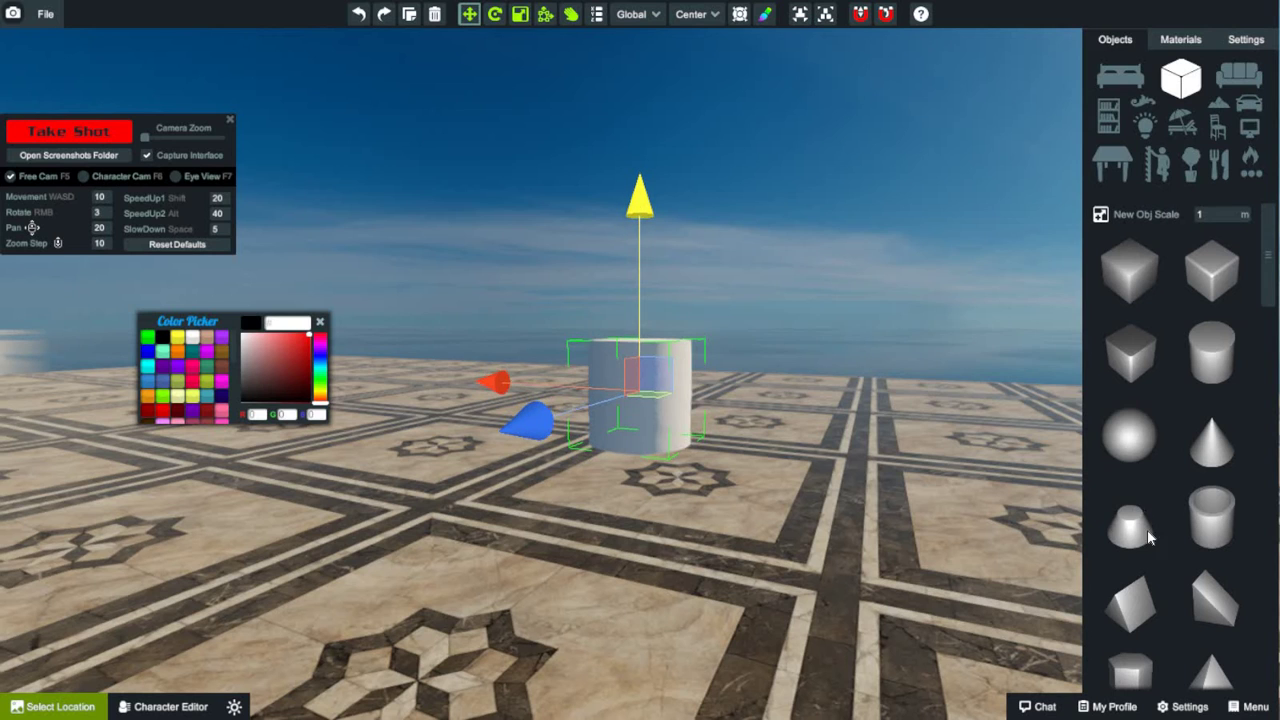
pyautogui.scroll(6, 876, 388)
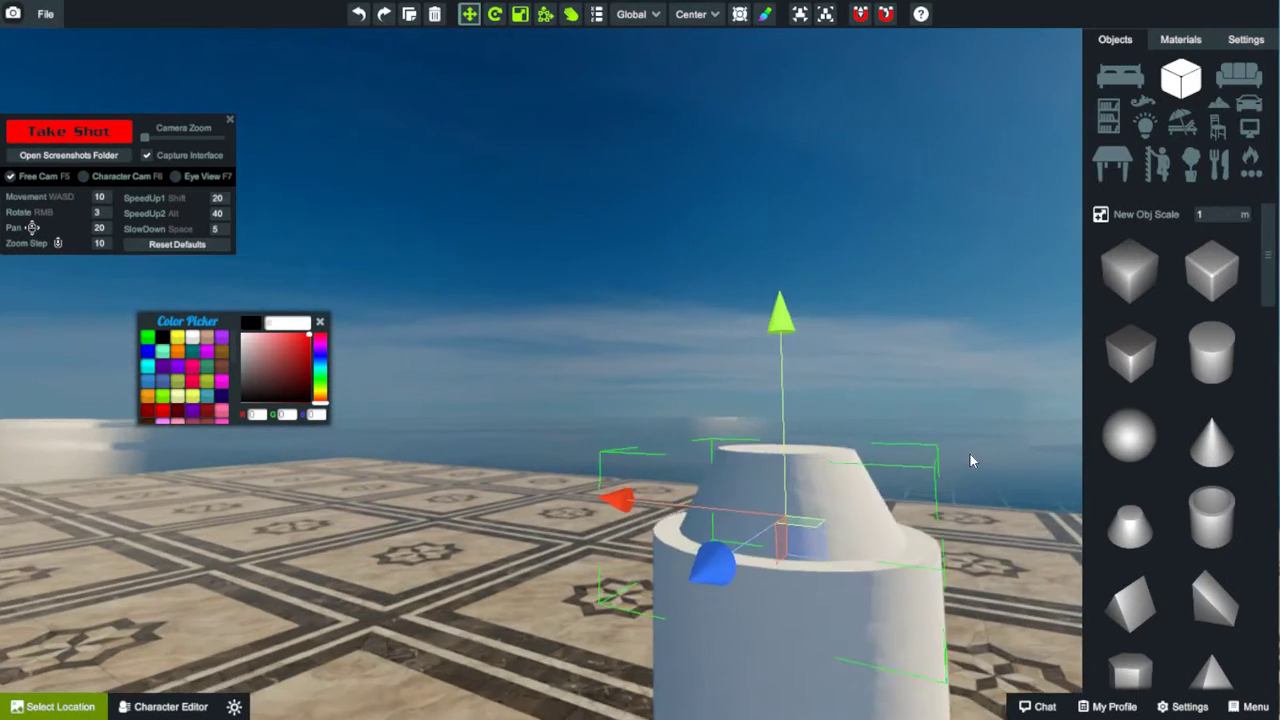
pyautogui.scroll(-6, 927, 448)
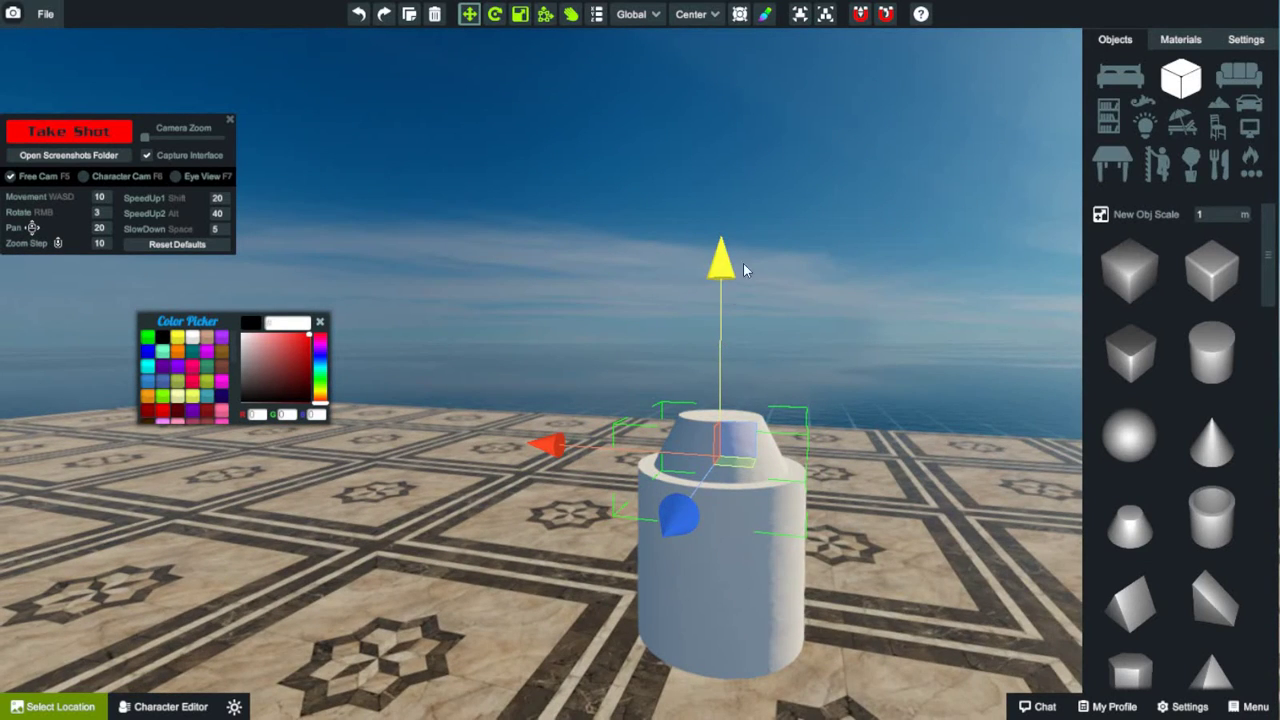
# Step: Move the truncated cone off the cylinder so it floats beside it with a clear gap
pyautogui.moveTo(743, 263); pyautogui.dragTo(998, 399)
pyautogui.scroll(8, 801, 576)
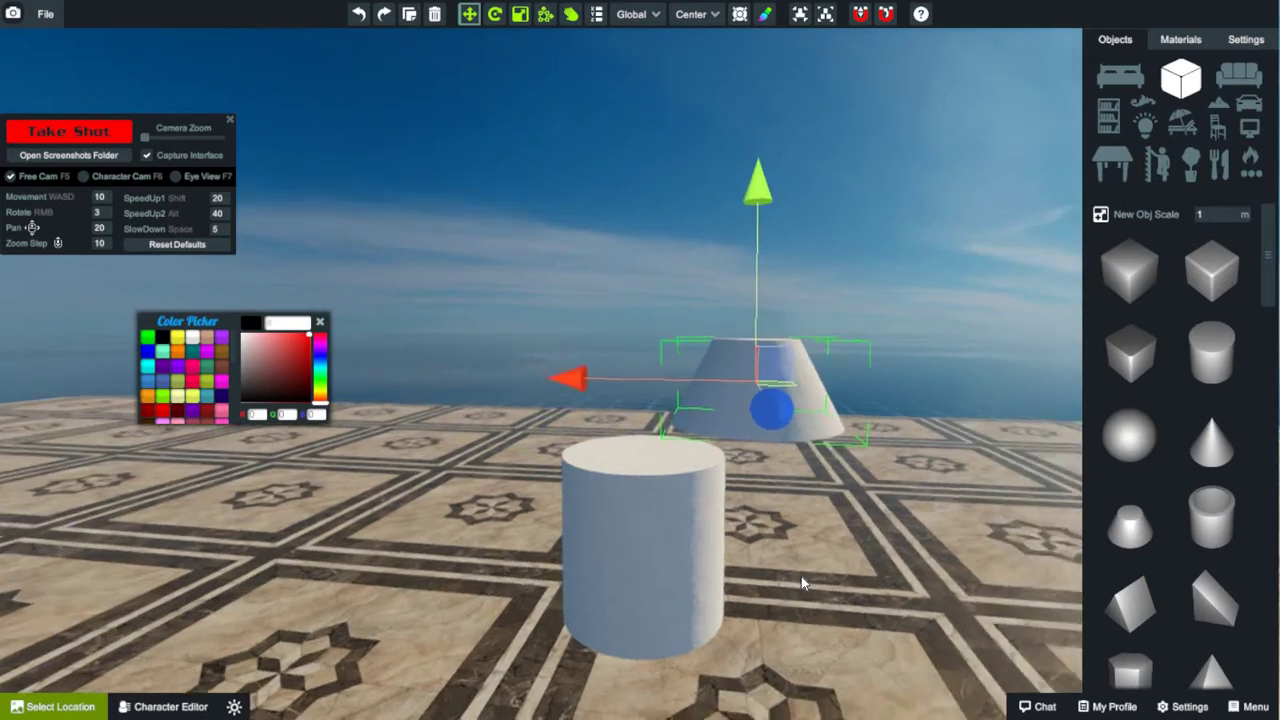
pyautogui.scroll(-8, 649, 589)
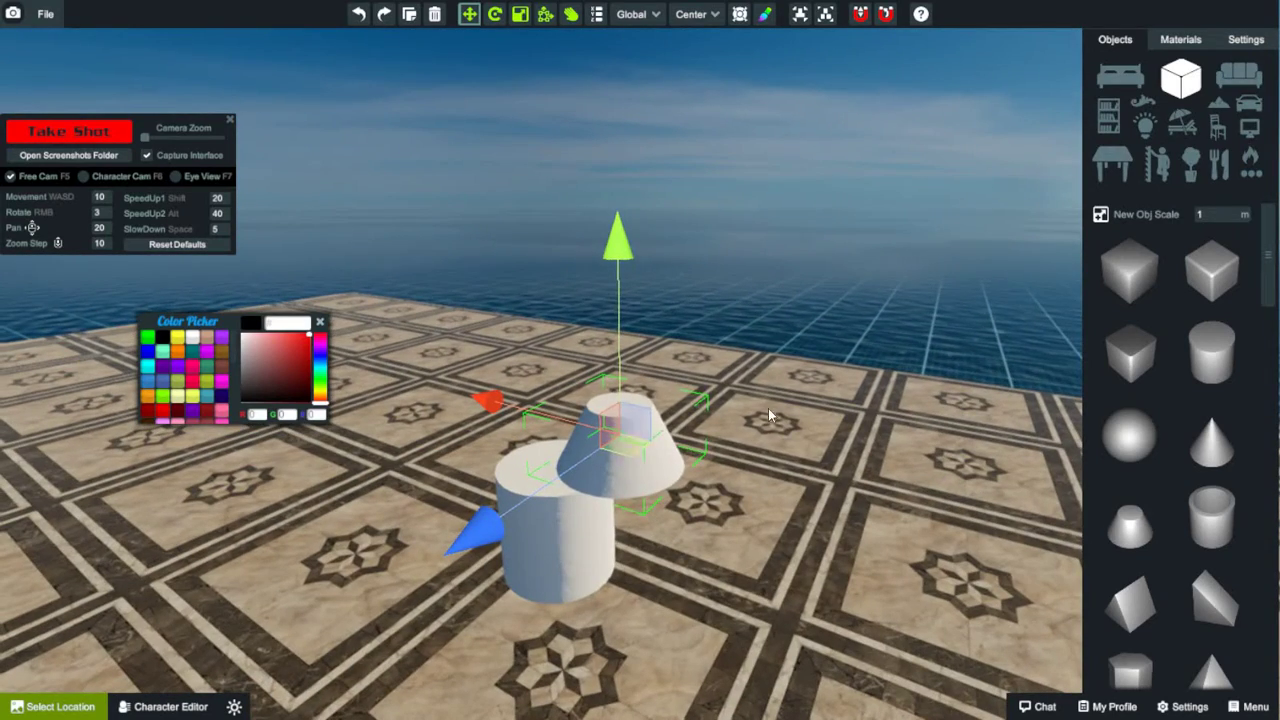
pyautogui.moveTo(634, 437); pyautogui.dragTo(792, 338)
# Step: Stretch the new cylinder upward from its top face to make it slightly taller, and deselect it
pyautogui.click(566, 506)
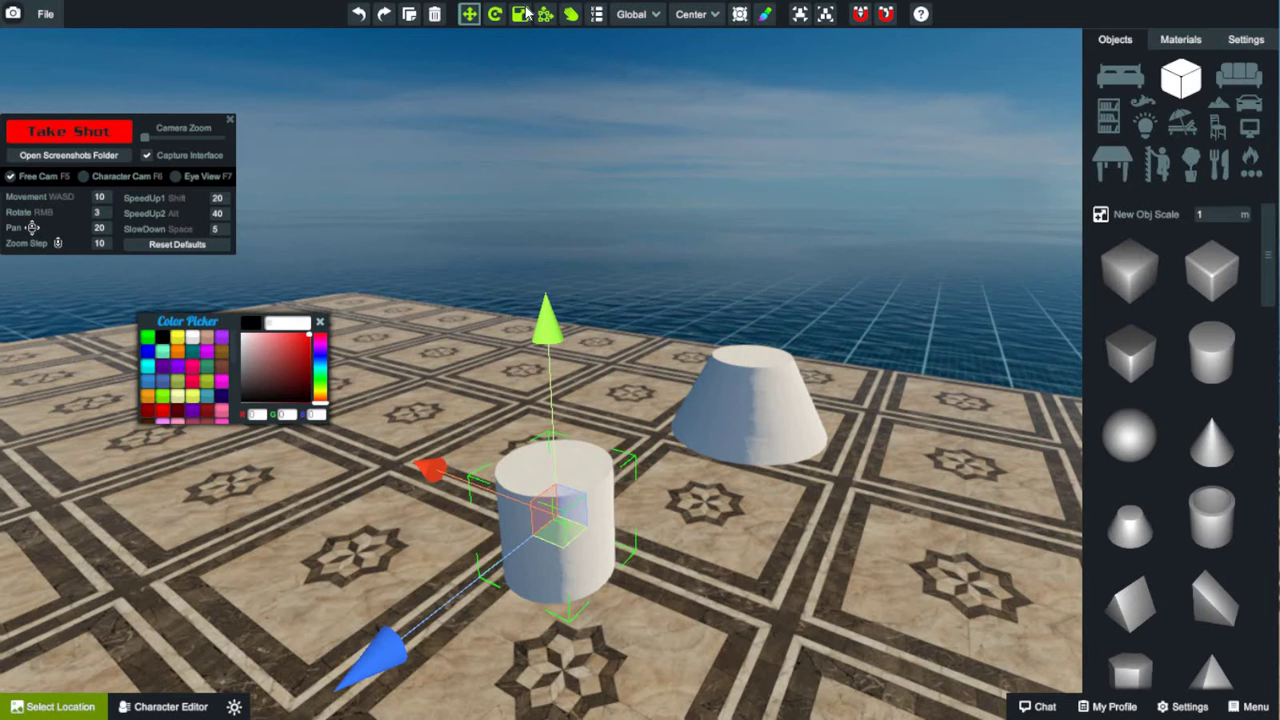
pyautogui.press('r')
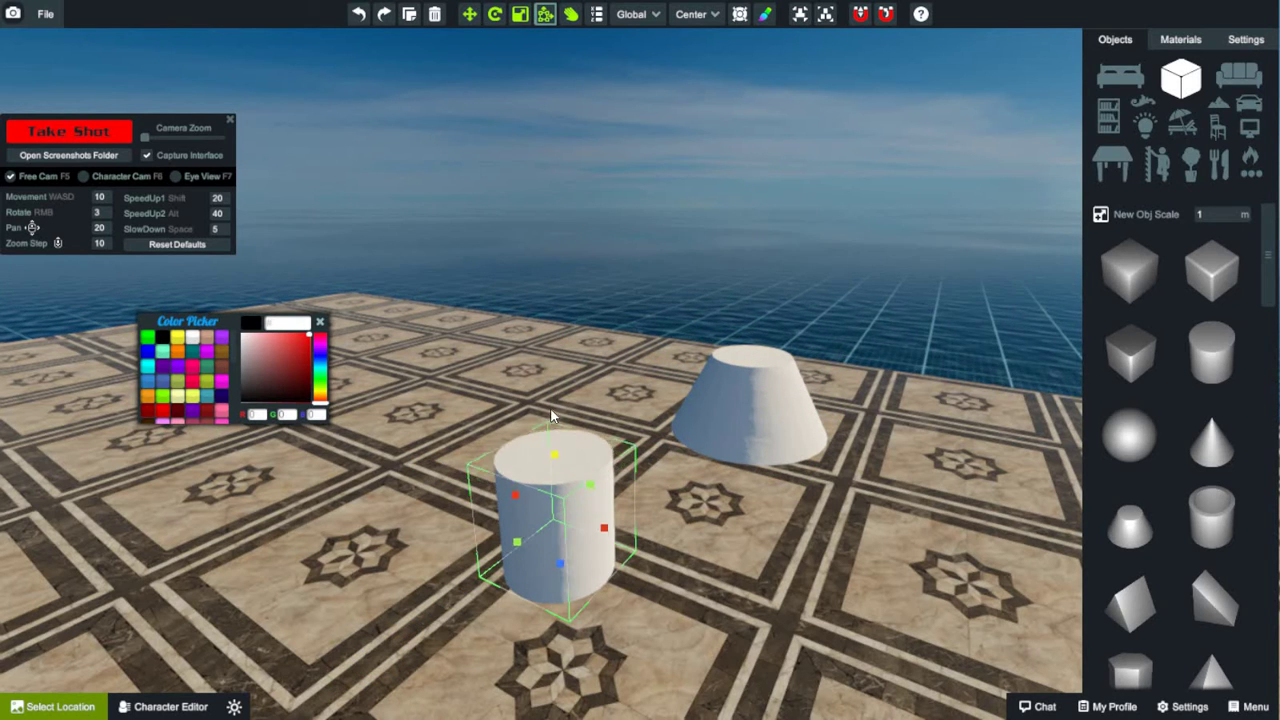
pyautogui.moveTo(551, 414); pyautogui.dragTo(551, 408)
pyautogui.press('Escape')
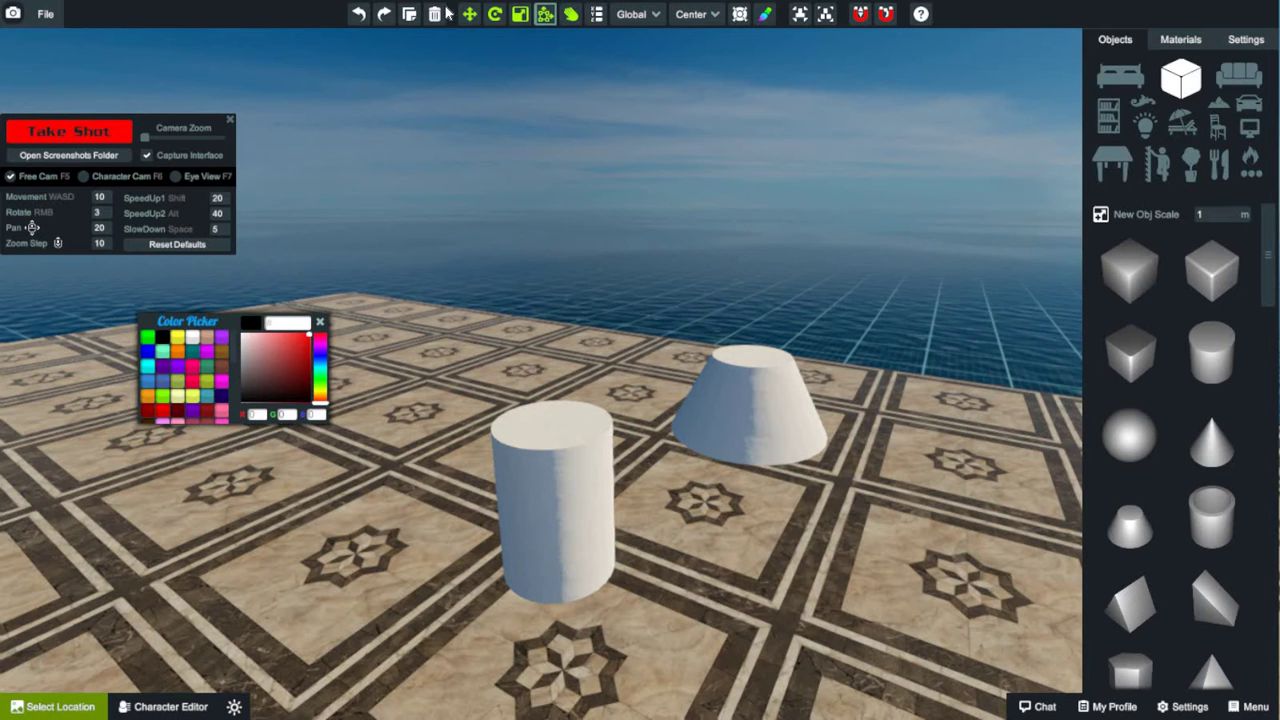
# Step: Select the truncated cone and vertex-snap its base edge to the cylinder's top rim to form a bottle shape
pyautogui.click(726, 439)
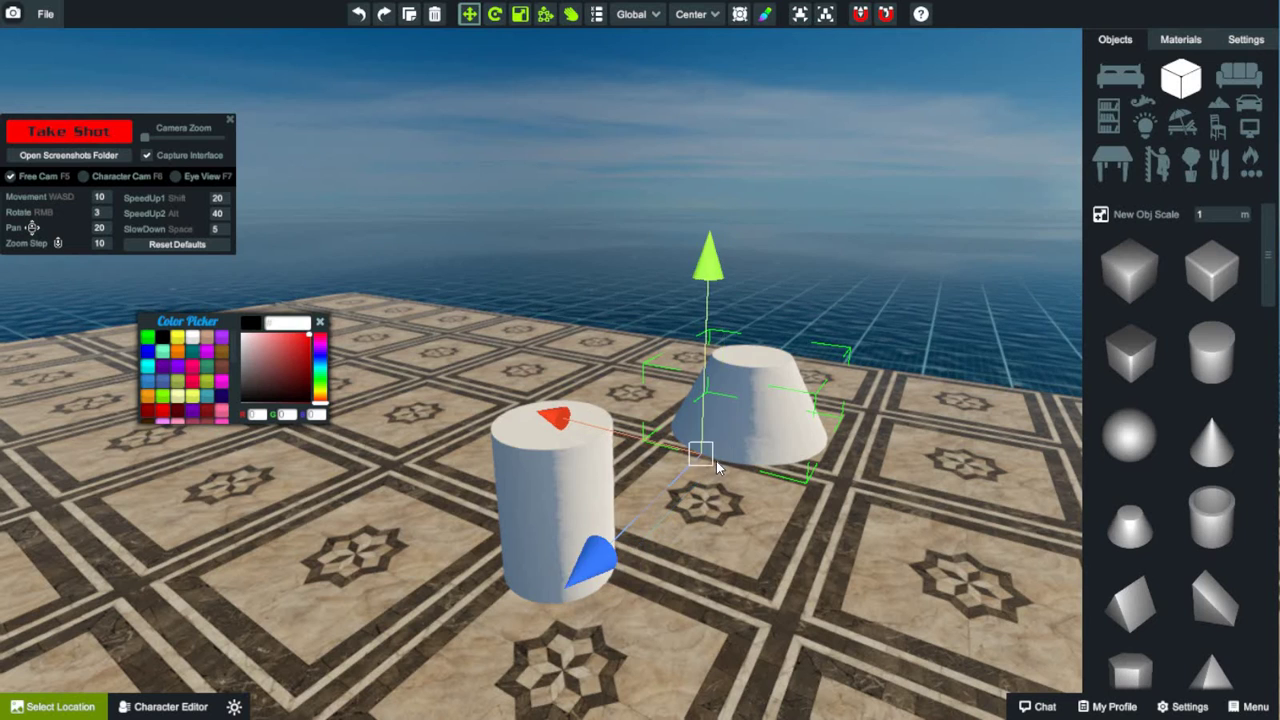
pyautogui.press('Delete')
pyautogui.hotkey('ctrl', 'v')
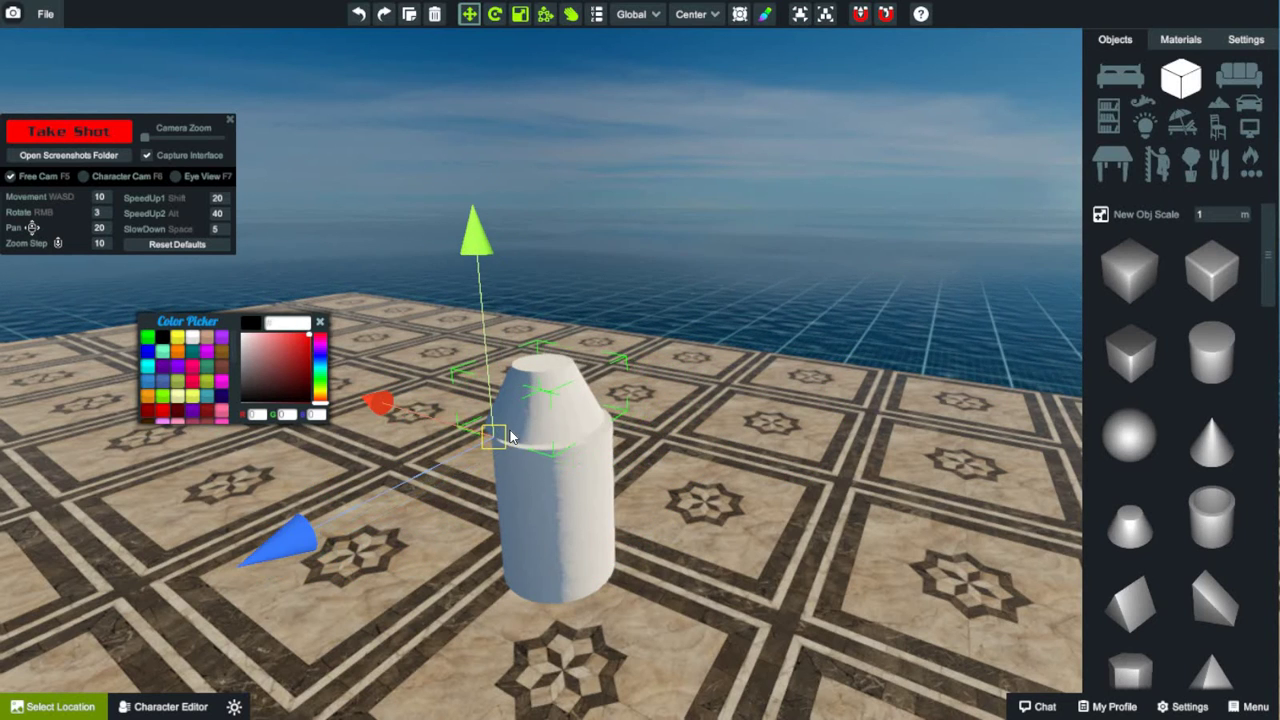
# Step: Examine how the truncated cone's base lines up with the cylinder's rim from near and far
pyautogui.scroll(5, 535, 358)
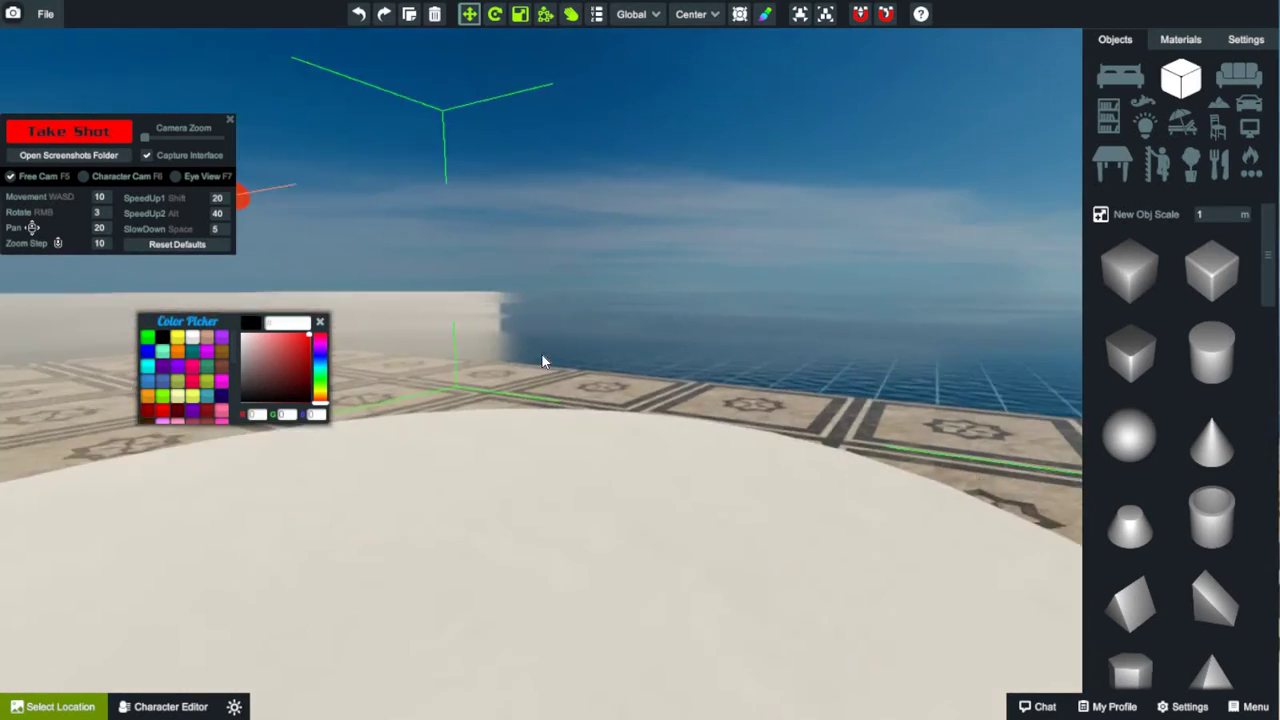
pyautogui.scroll(-3, 657, 380)
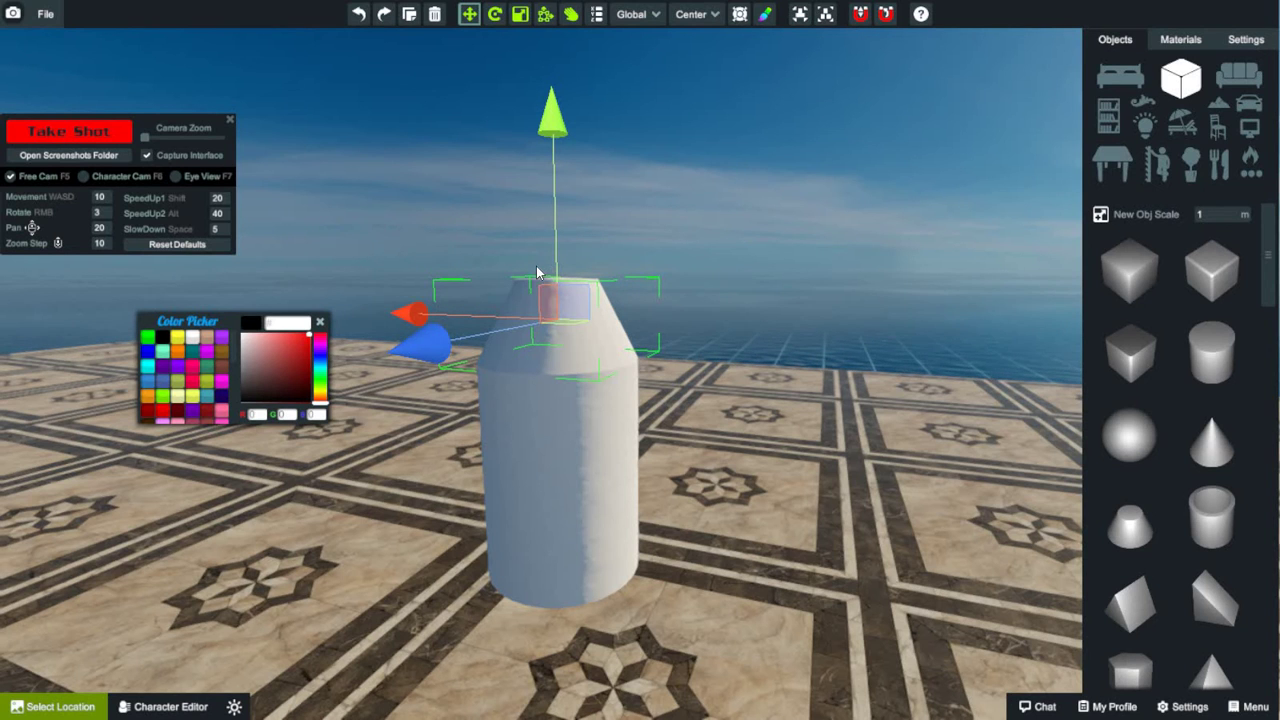
pyautogui.scroll(5, 550, 250)
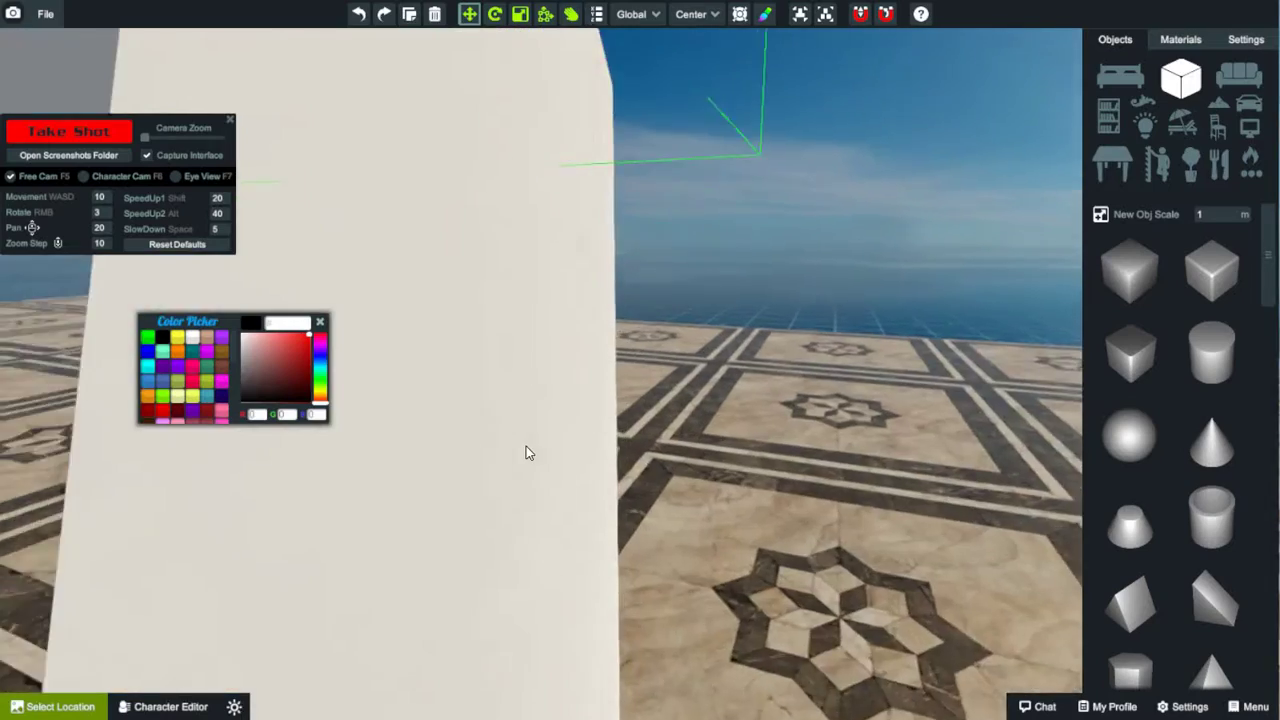
pyautogui.moveTo(526, 451); pyautogui.dragTo(513, 410, button='right')
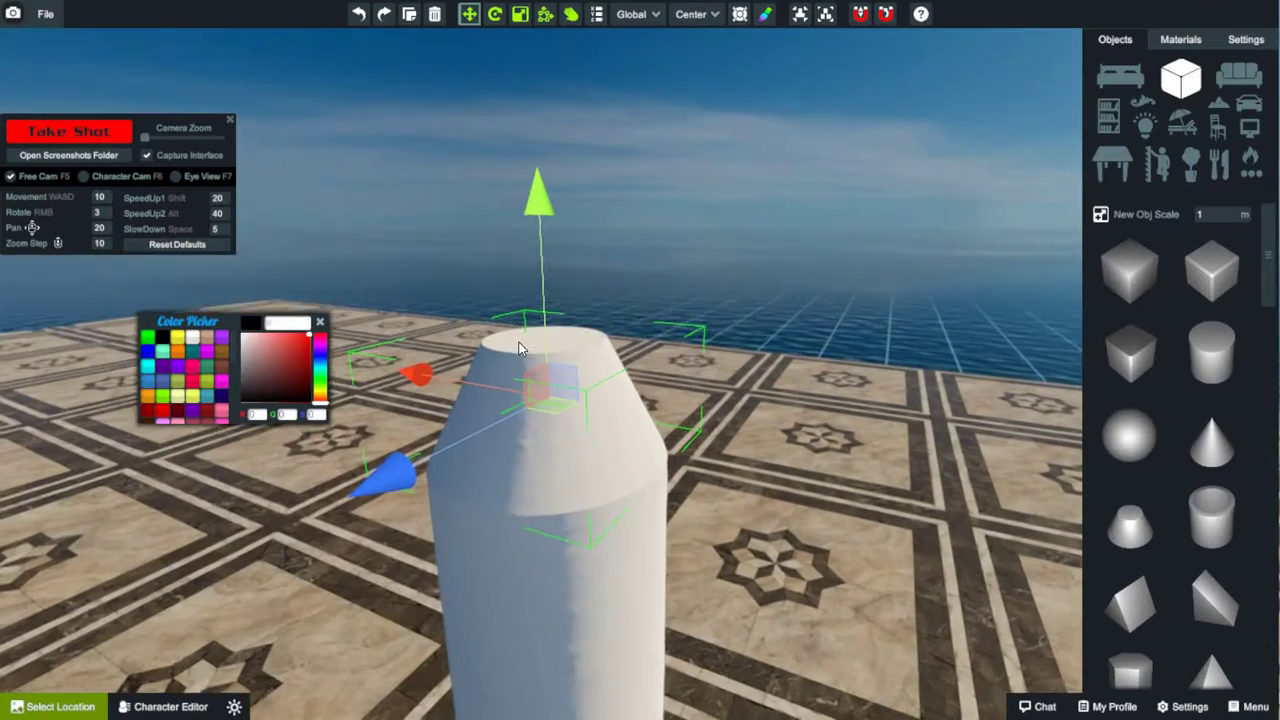
pyautogui.scroll(-3, 513, 410)
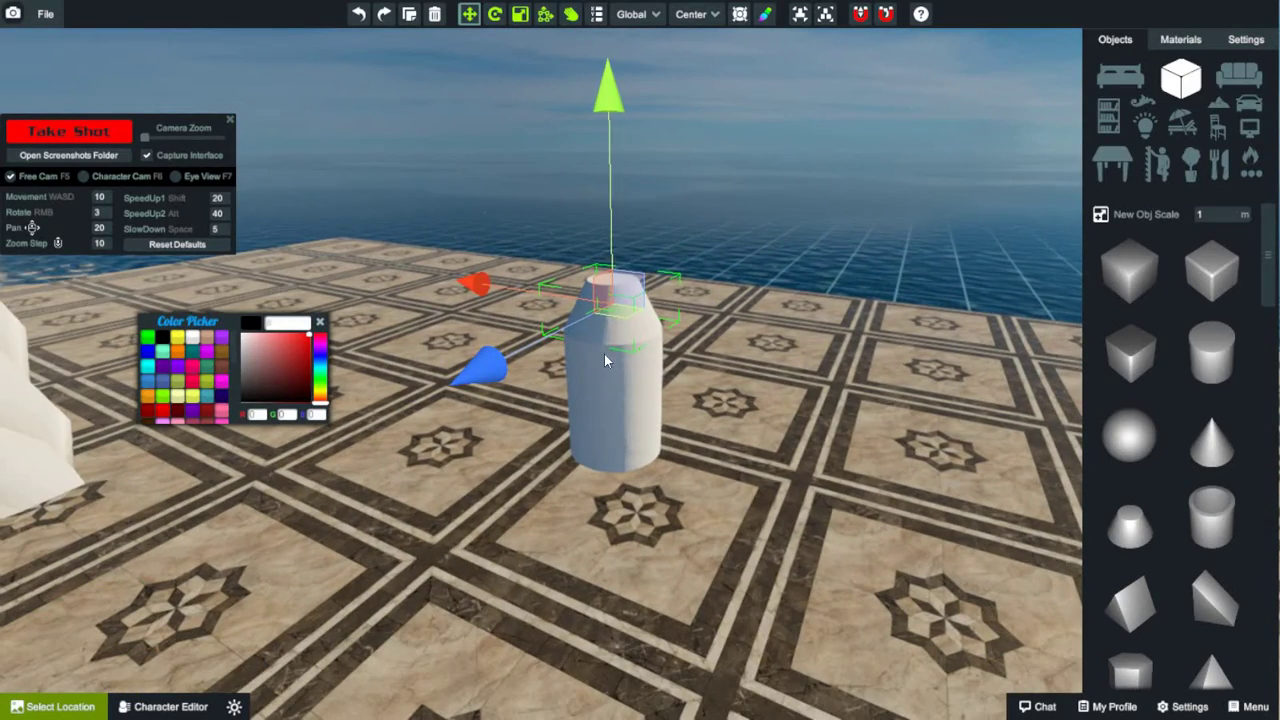
# Step: Select the cylinder together with the truncated cone and apply the Bottle Glass solid-color material to both
pyautogui.click(606, 352)
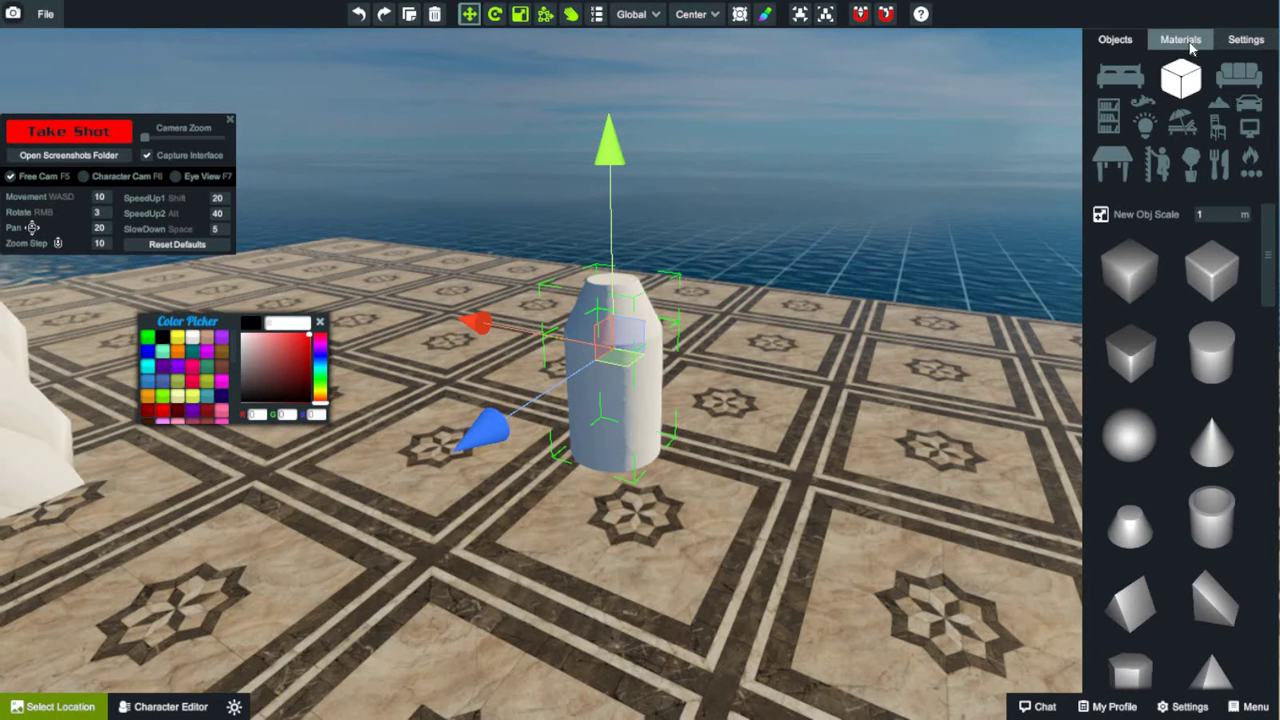
pyautogui.click(1135, 134)
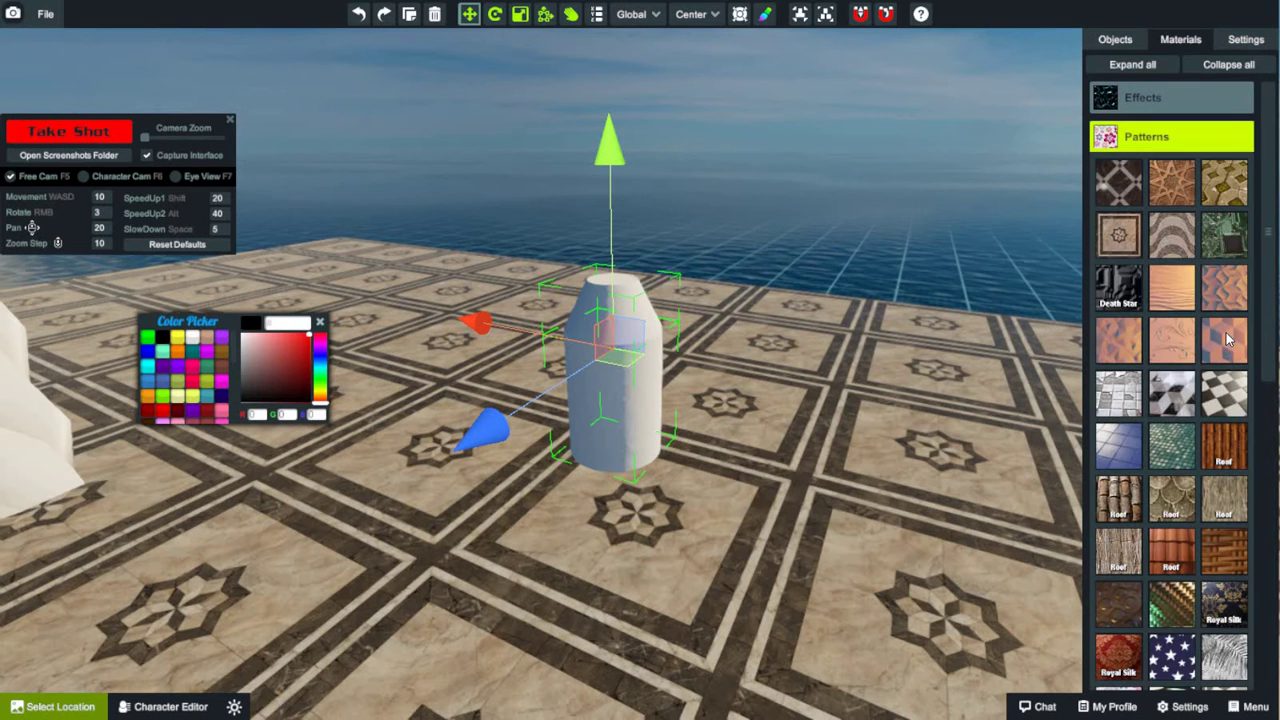
pyautogui.click(1128, 140)
pyautogui.click(1143, 177)
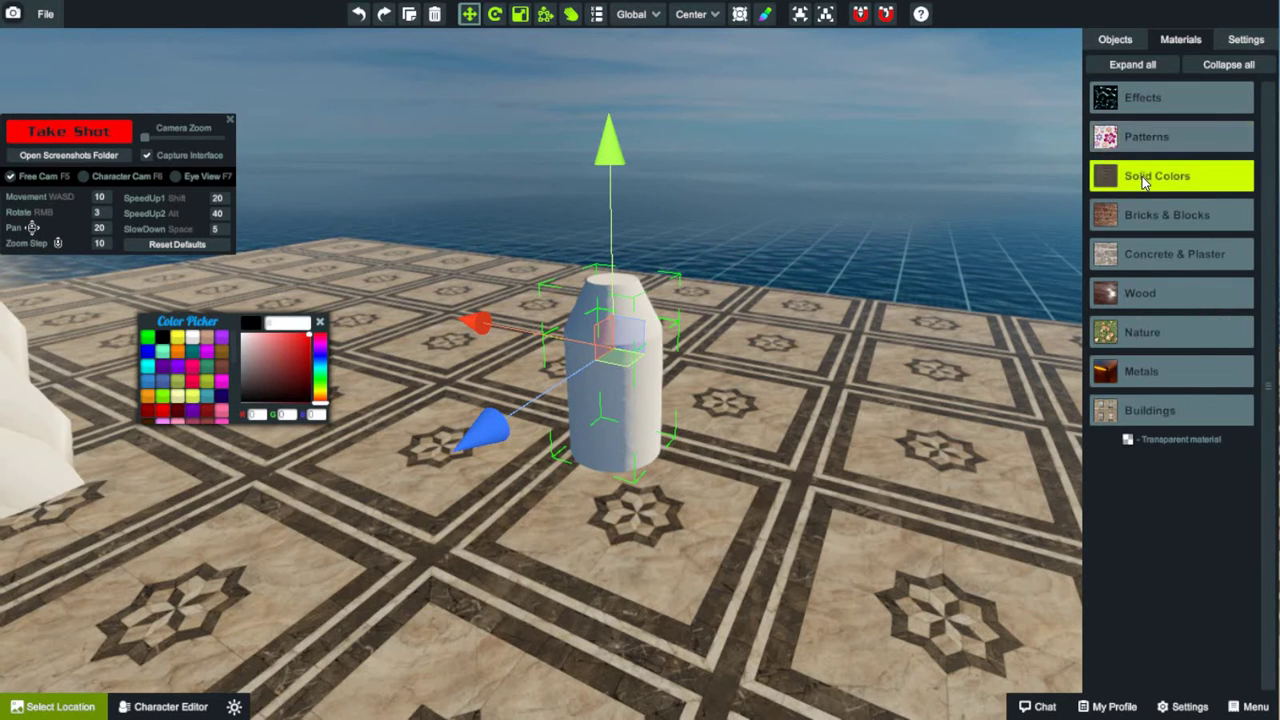
pyautogui.click(1227, 450)
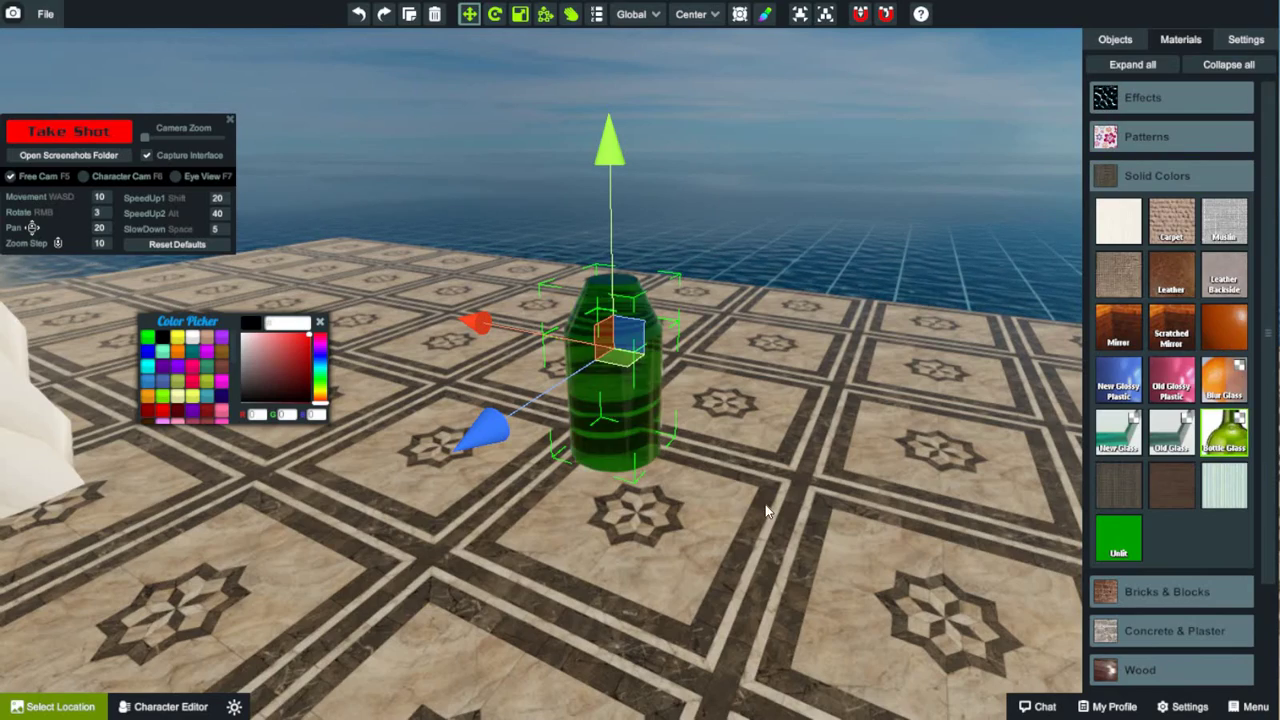
# Step: Examine the bottle shape's glass surface up close and undo the Bottle Glass material
pyautogui.moveTo(765, 510); pyautogui.dragTo(756, 424, button='right')
pyautogui.scroll(3, 795, 337)
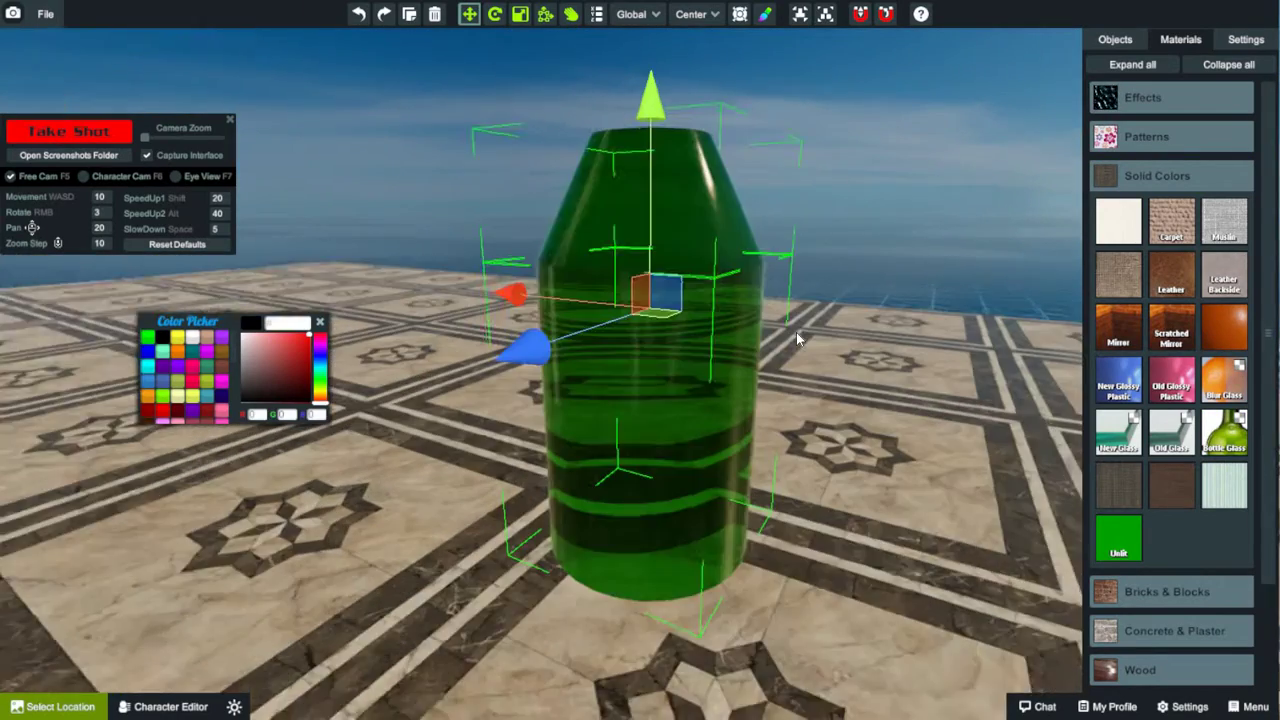
pyautogui.moveTo(797, 341); pyautogui.dragTo(812, 372, button='right')
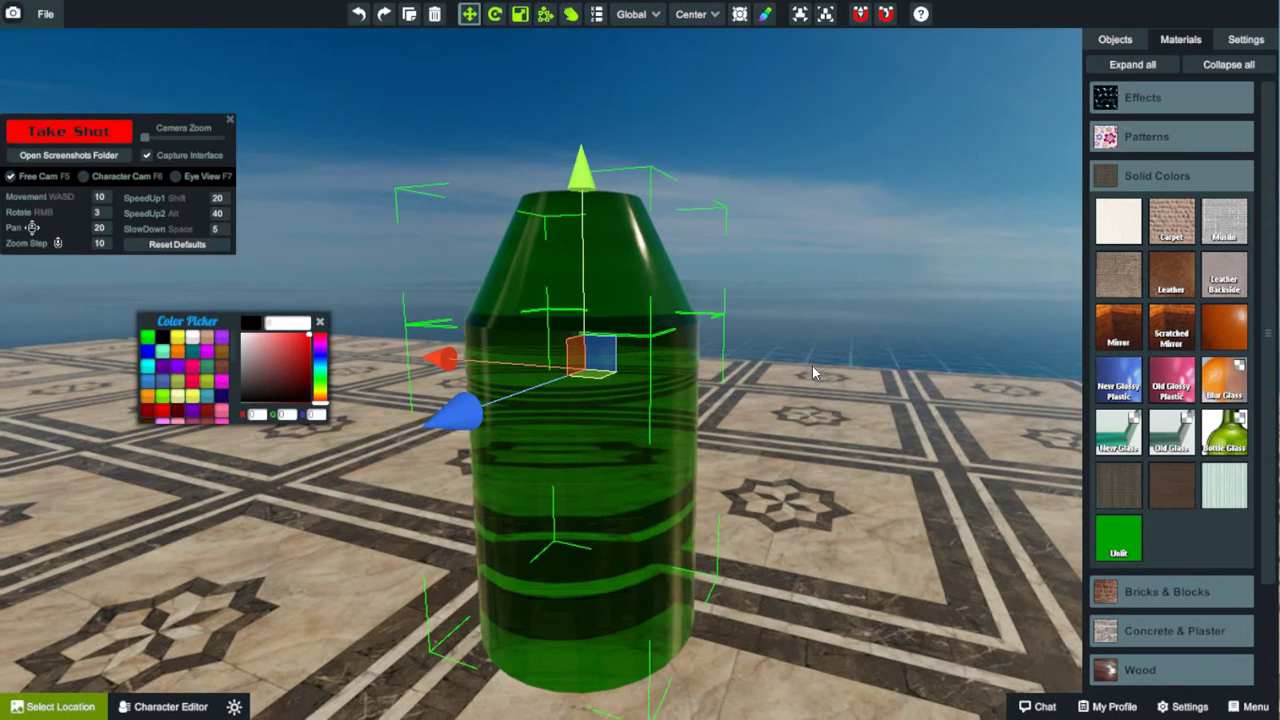
pyautogui.press('d')
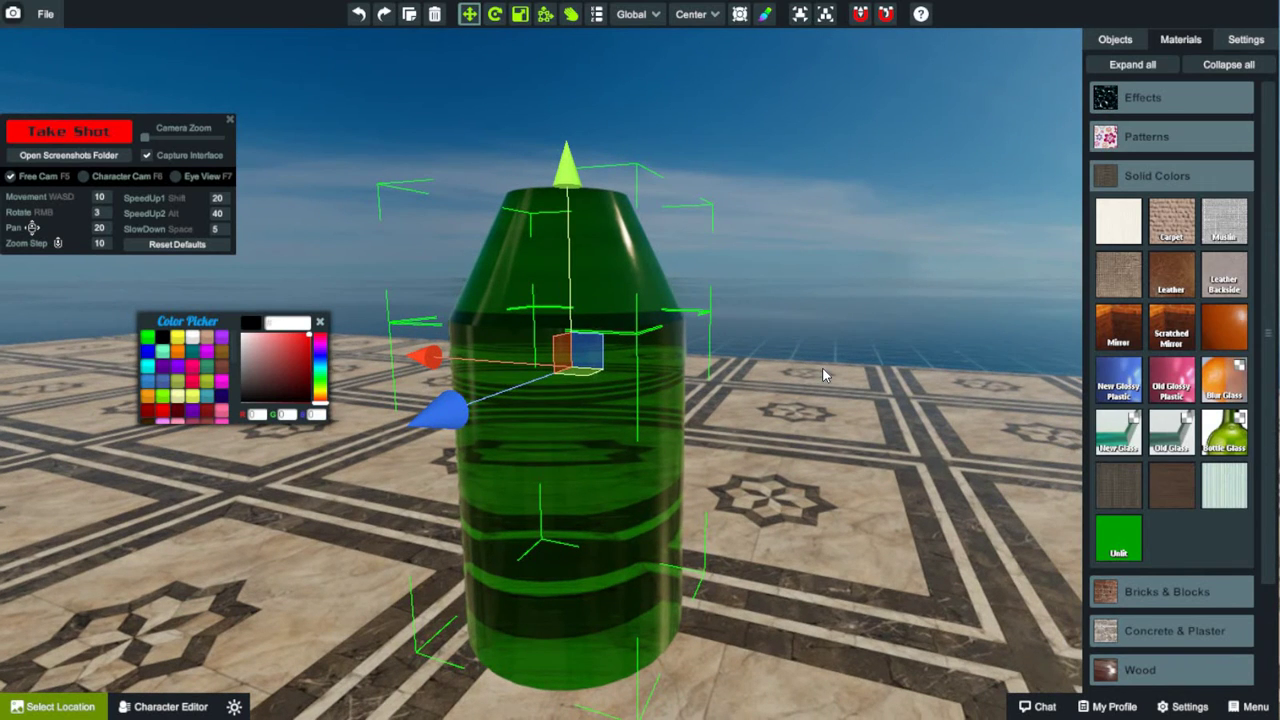
pyautogui.hotkey('ctrl', 'z')
# Step: Select the curved twisted column piece and vertex-snap its lower end to the top of the straight twisted column
pyautogui.scroll(5, 516, 434)
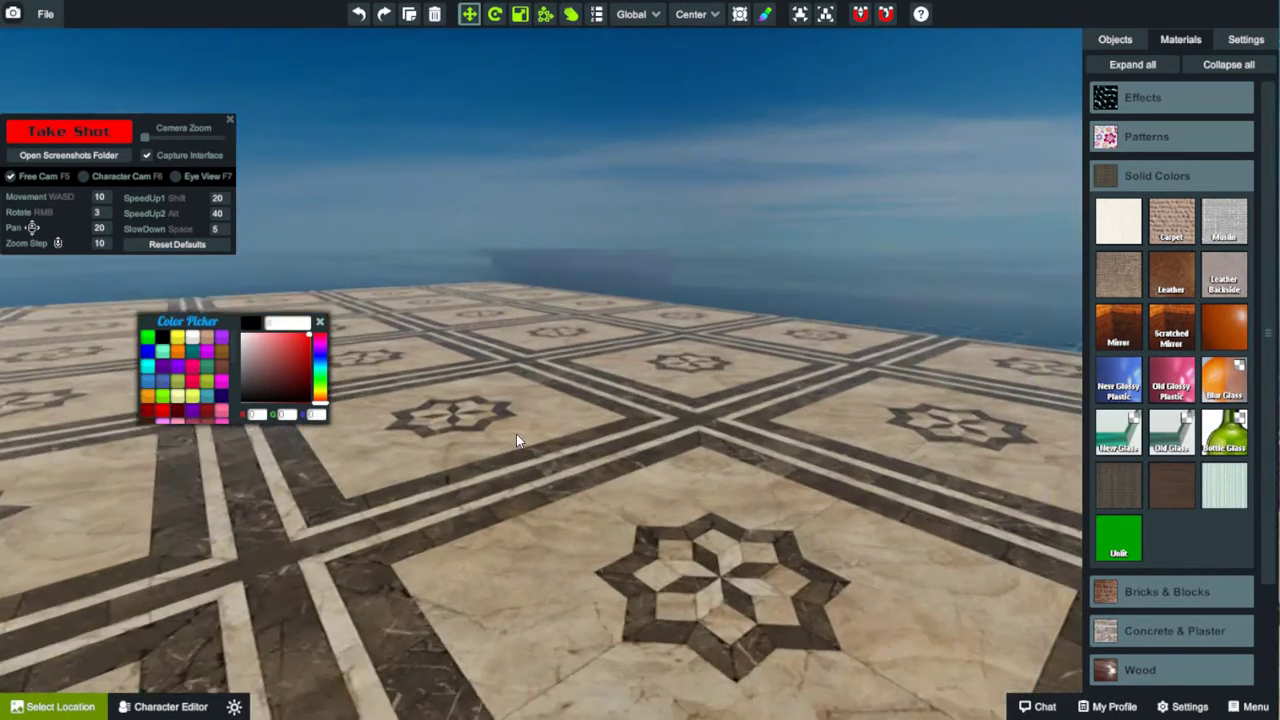
pyautogui.press('s')
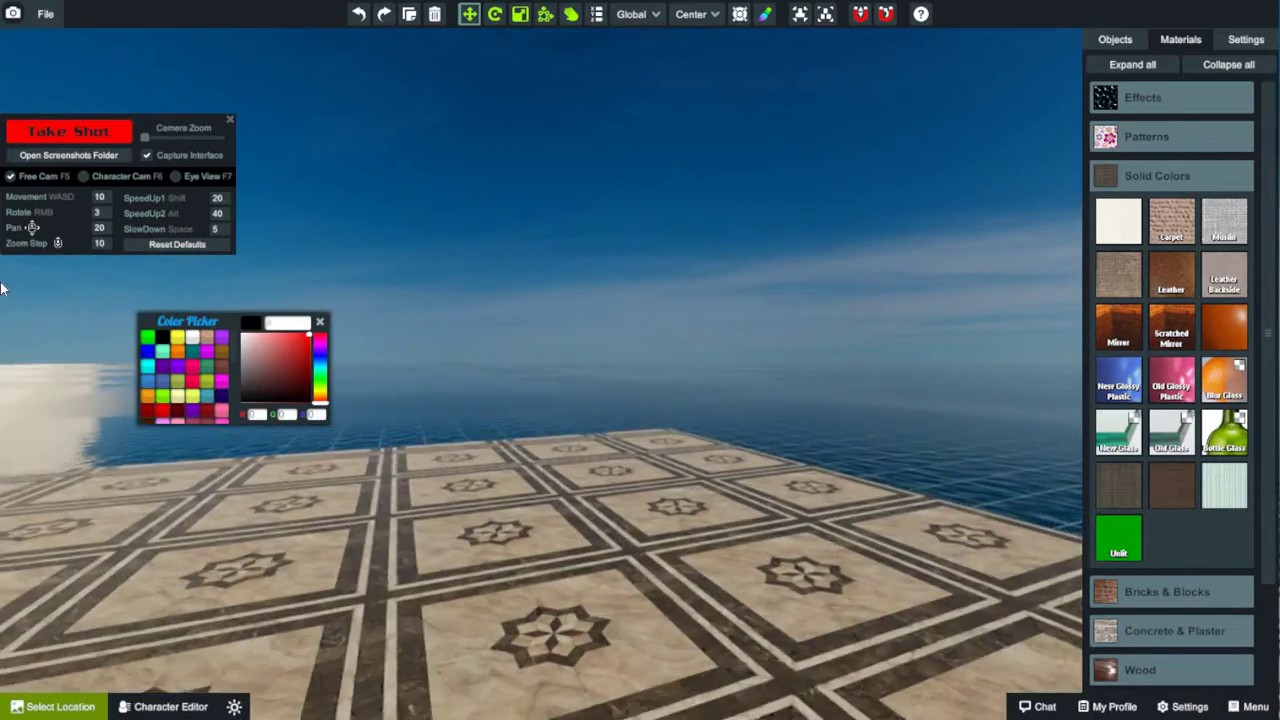
pyautogui.press('s')
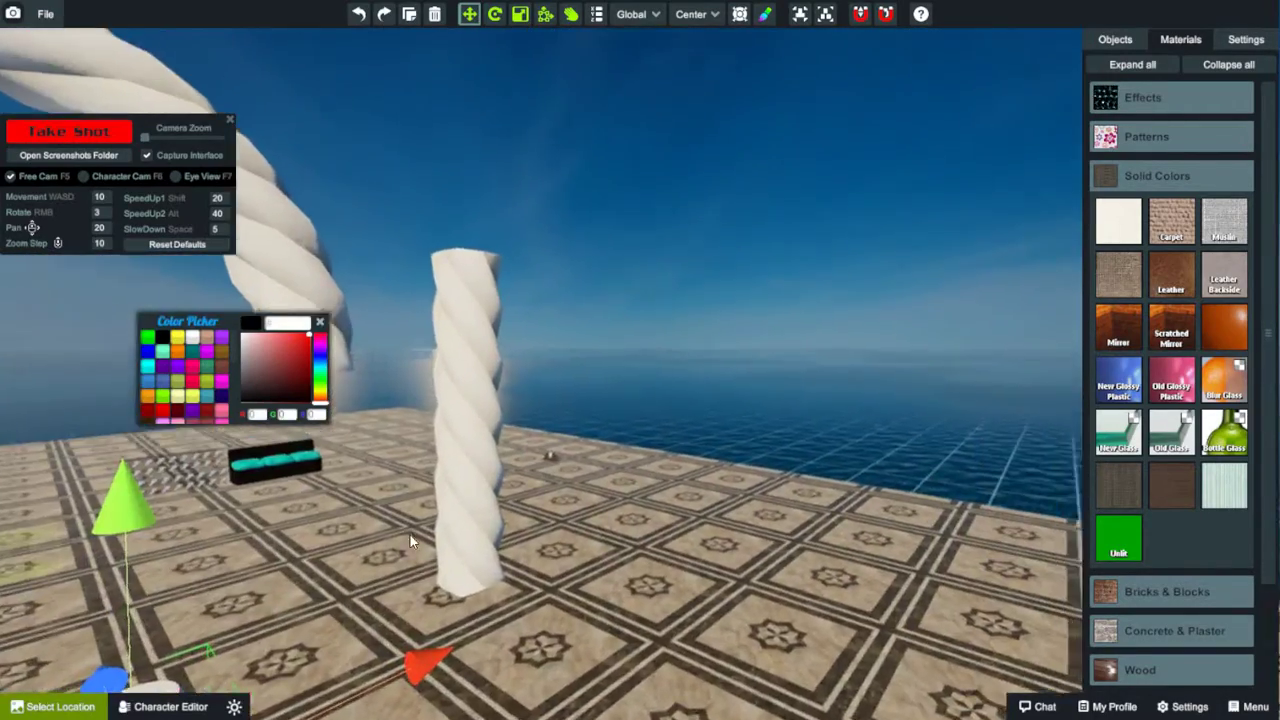
pyautogui.press('w')
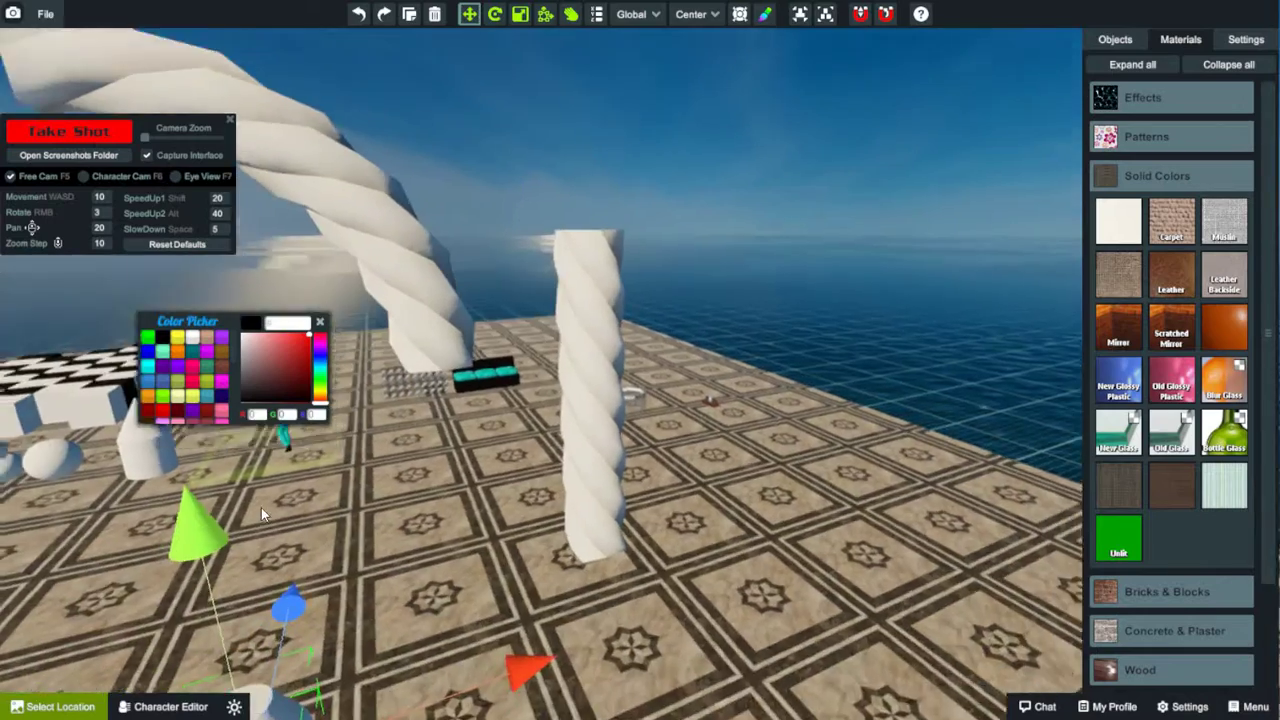
pyautogui.press('a')
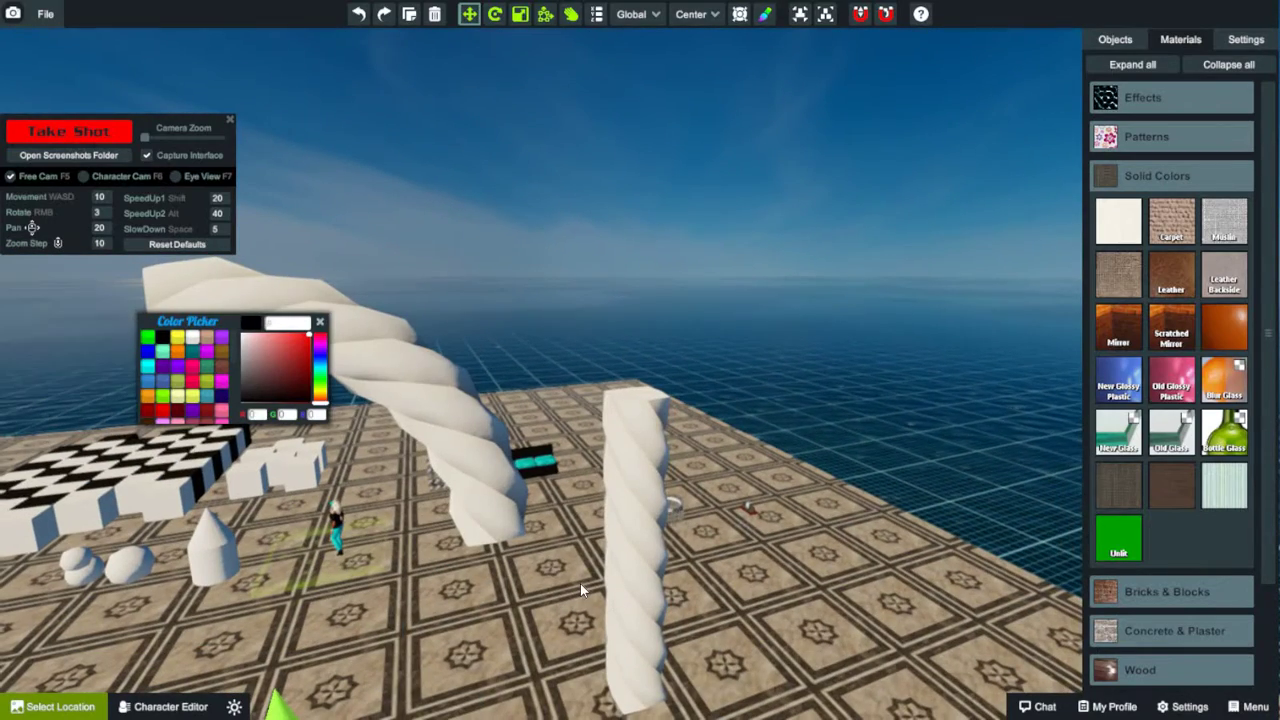
pyautogui.click(451, 419)
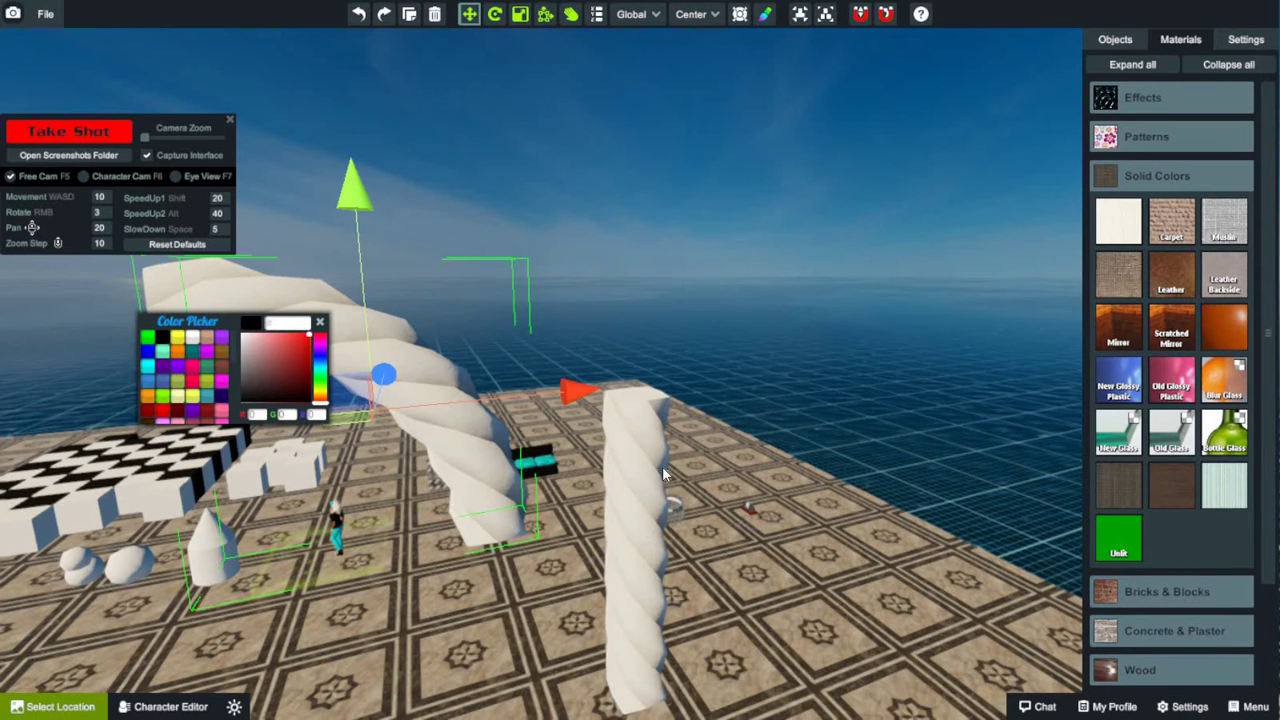
pyautogui.click(624, 466)
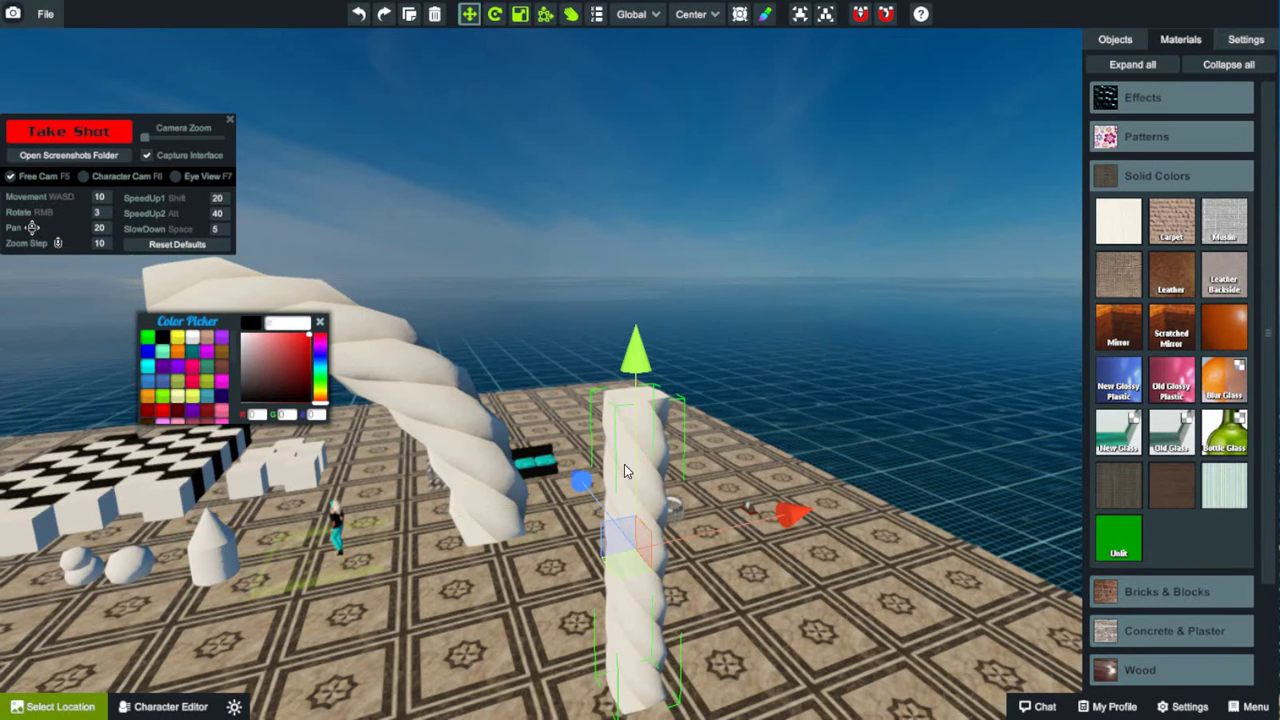
pyautogui.click(455, 460)
pyautogui.moveTo(465, 455); pyautogui.dragTo(503, 545)
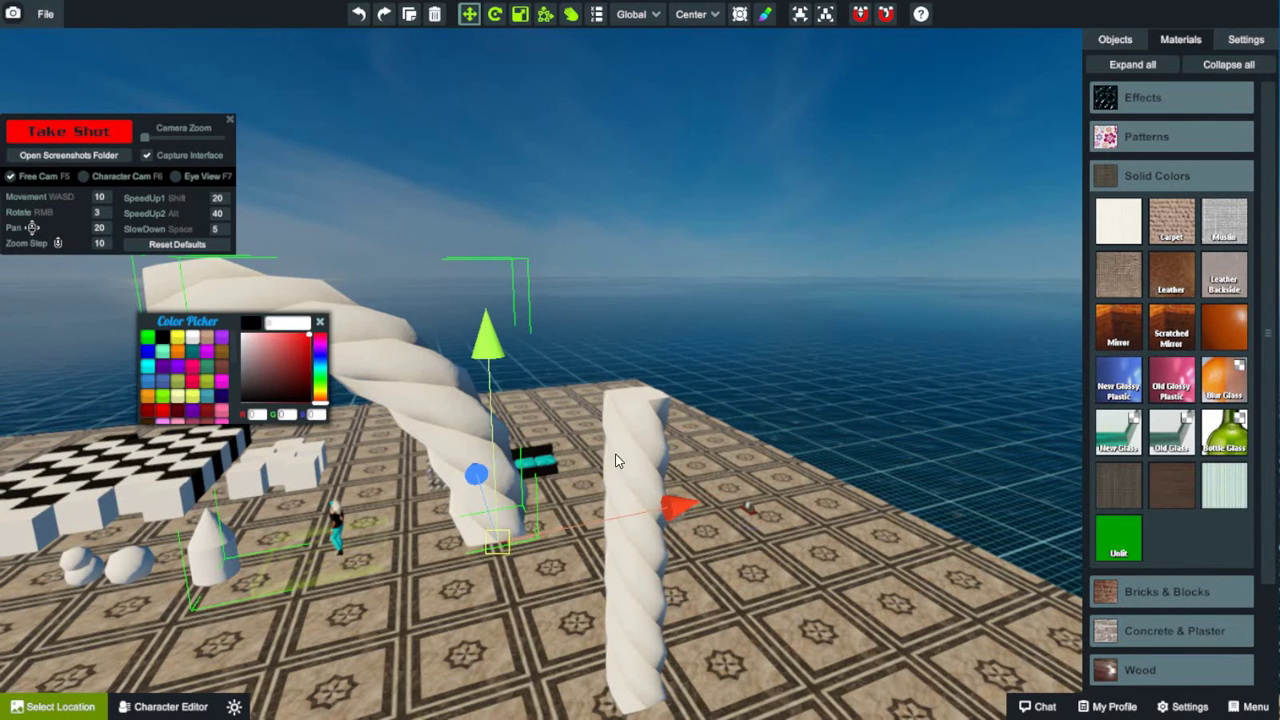
pyautogui.moveTo(617, 461); pyautogui.dragTo(672, 375)
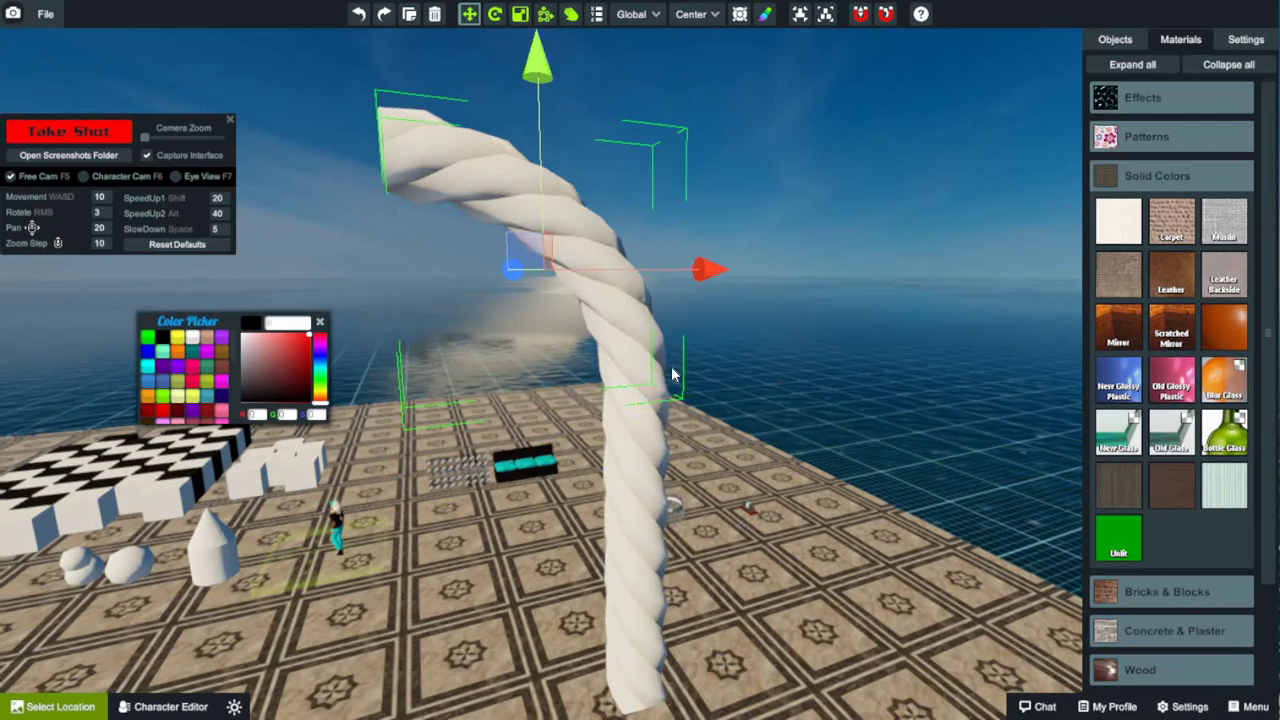
pyautogui.moveTo(672, 375); pyautogui.dragTo(452, 390, button='right')
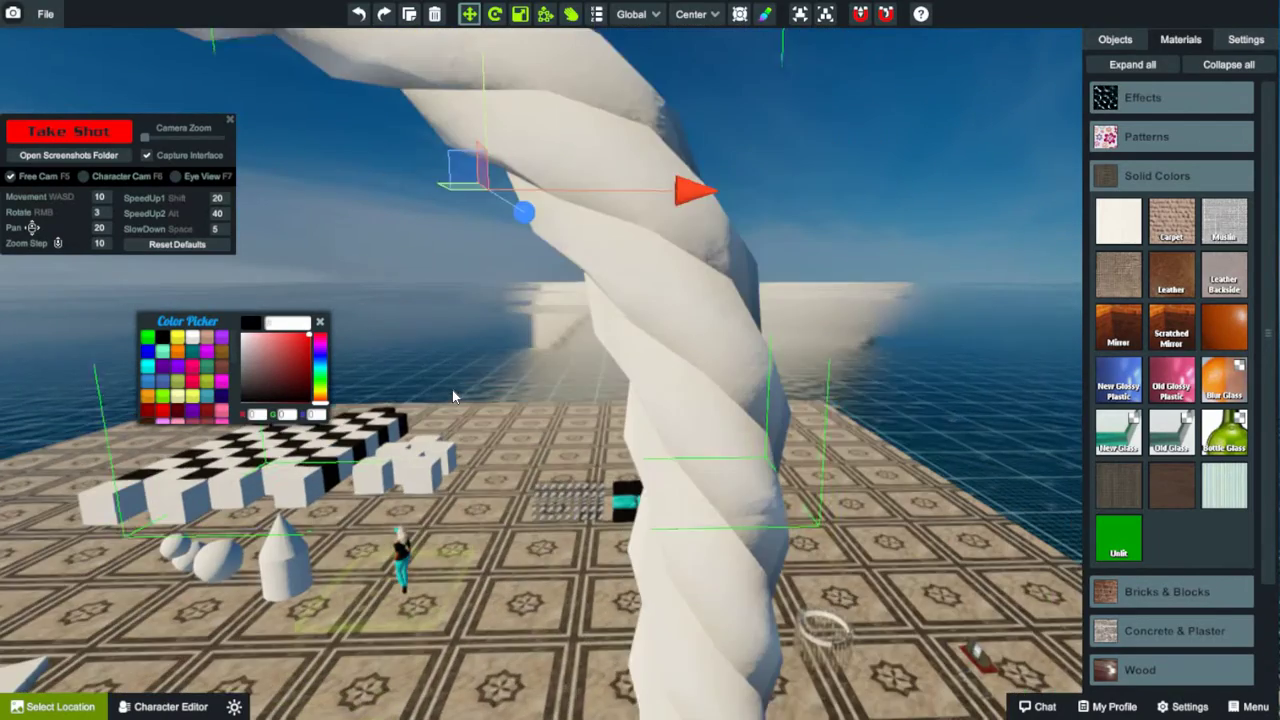
# Step: Select the curved stair segment, duplicate it and move the copy onto the floor behind the original
pyautogui.press('a')
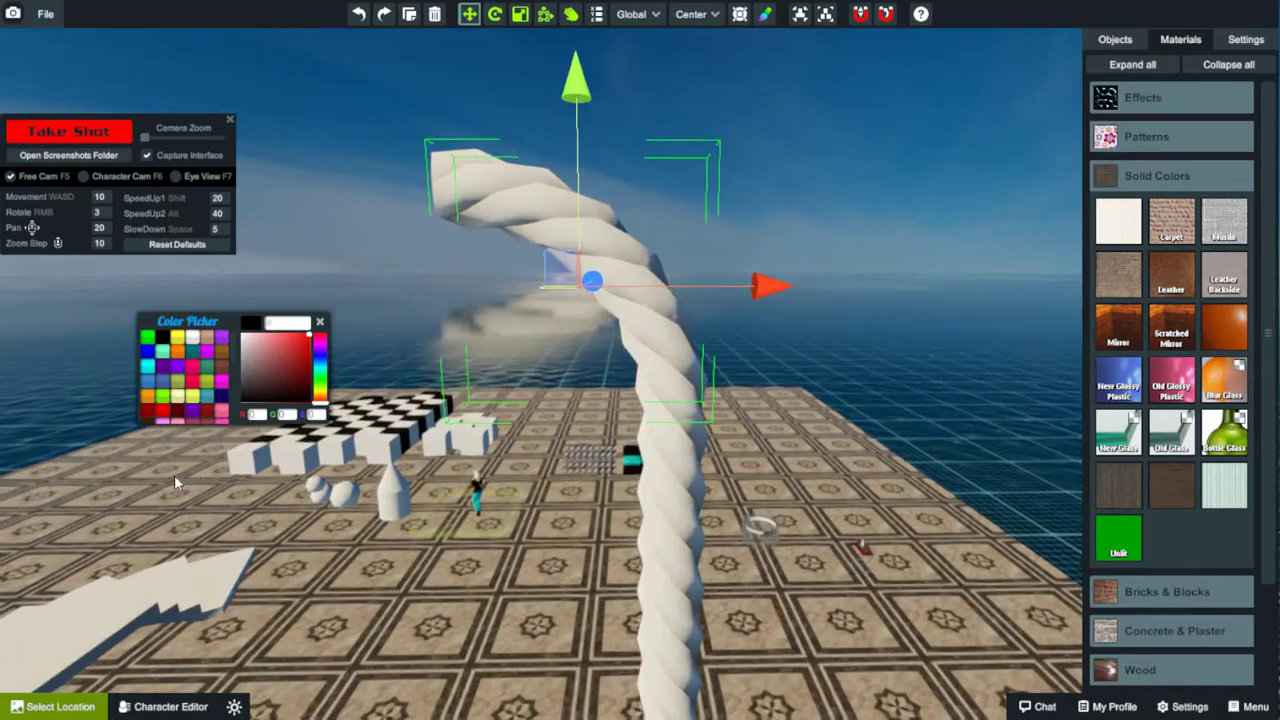
pyautogui.moveTo(174, 475); pyautogui.dragTo(377, 443, button='right')
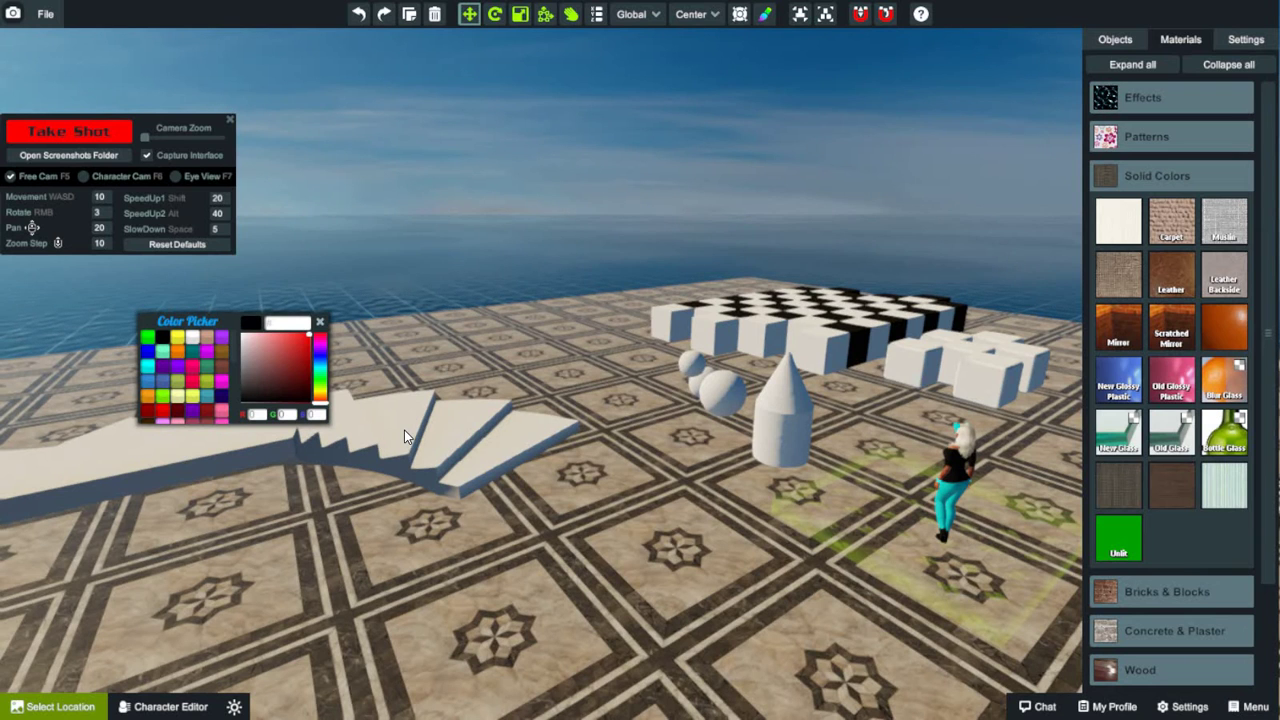
pyautogui.press('w')
pyautogui.press('a')
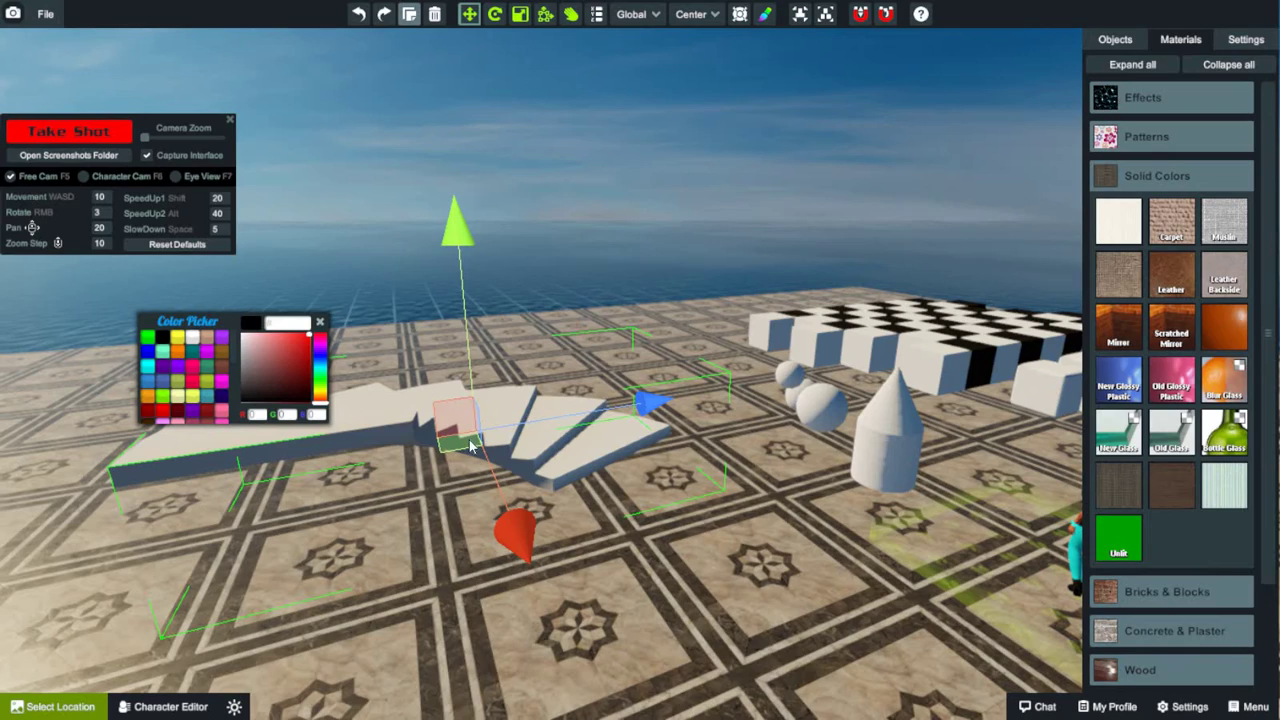
pyautogui.moveTo(470, 445); pyautogui.dragTo(415, 293)
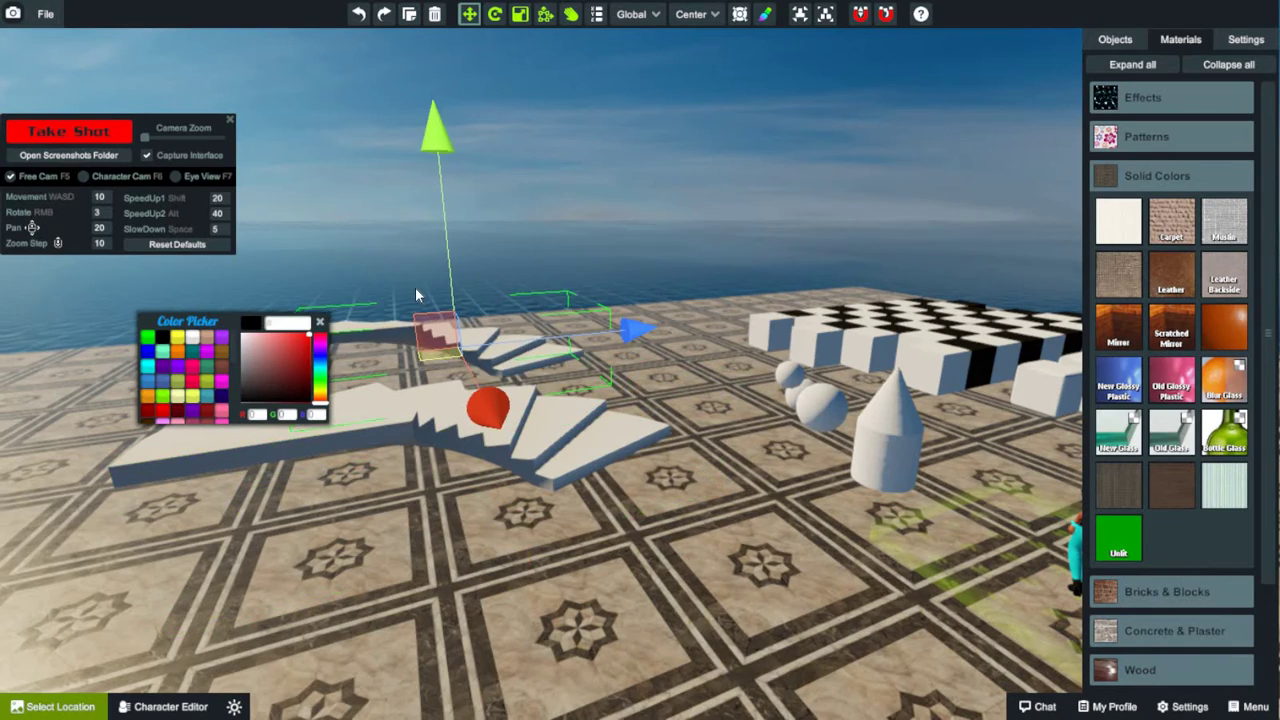
# Step: Rotate the copied stair segment about half a turn around its vertical axis so it curves the opposite way
pyautogui.press('w')
pyautogui.press('a')
pyautogui.press('s')
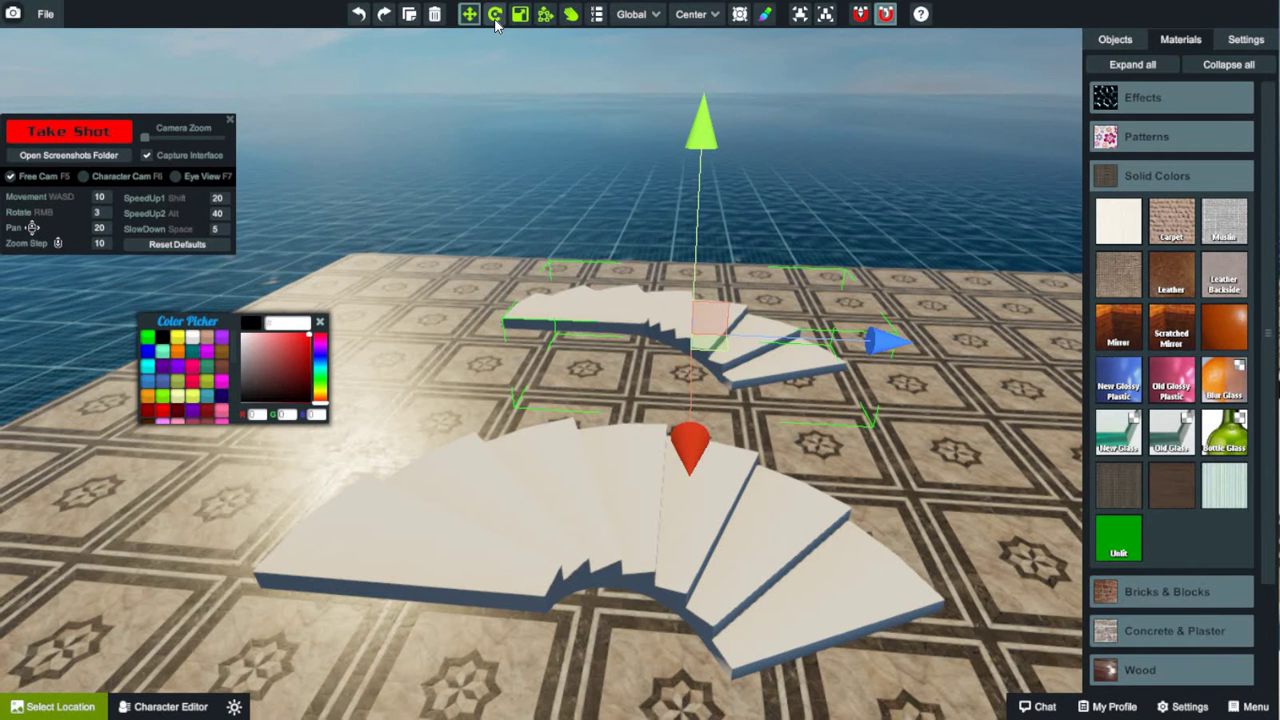
pyautogui.press('e')
pyautogui.moveTo(698, 447); pyautogui.dragTo(1013, 420)
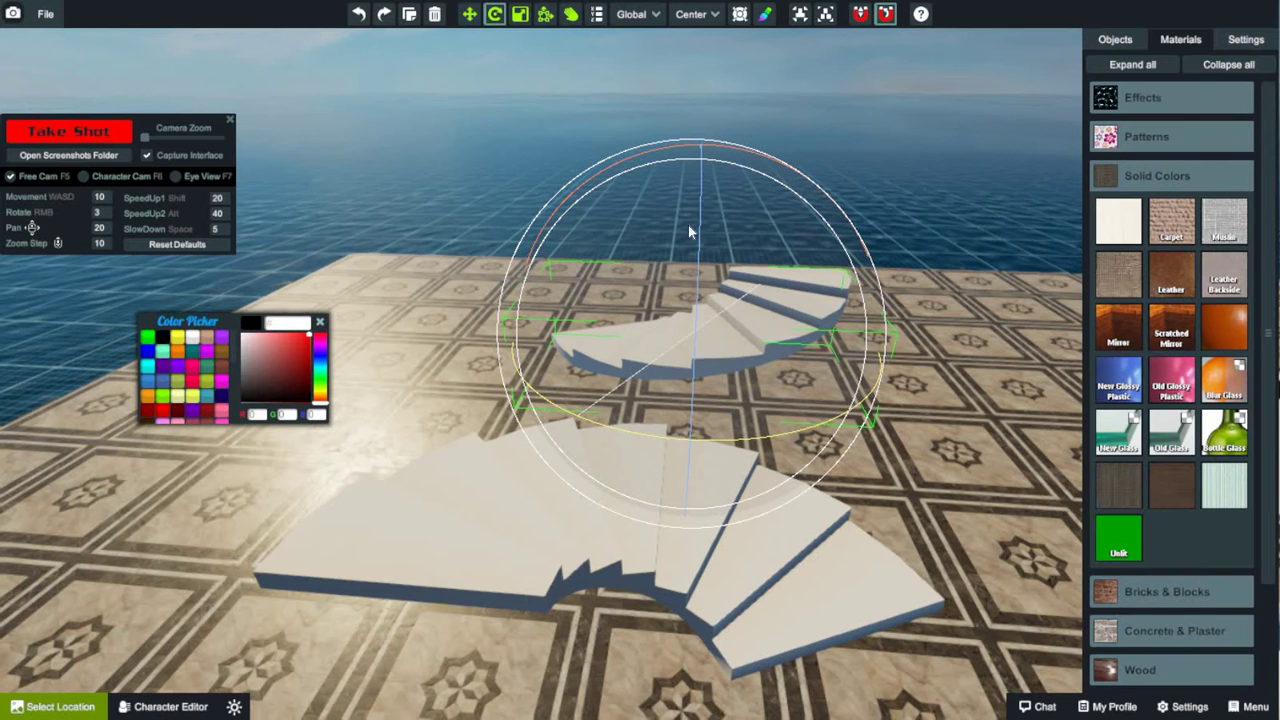
pyautogui.press('w')
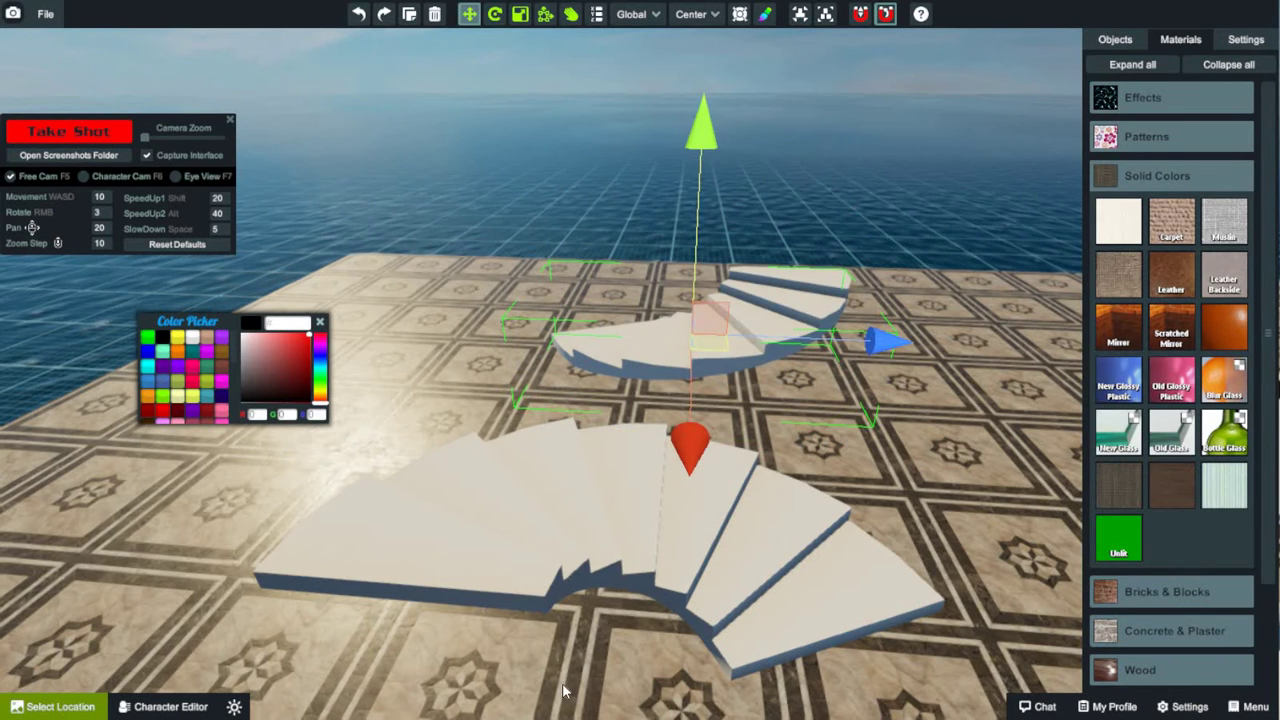
# Step: Move the rotated stair segment over beside the original and raise it above the floor
pyautogui.scroll(-3, 720, 525)
pyautogui.scroll(-3, 590, 545)
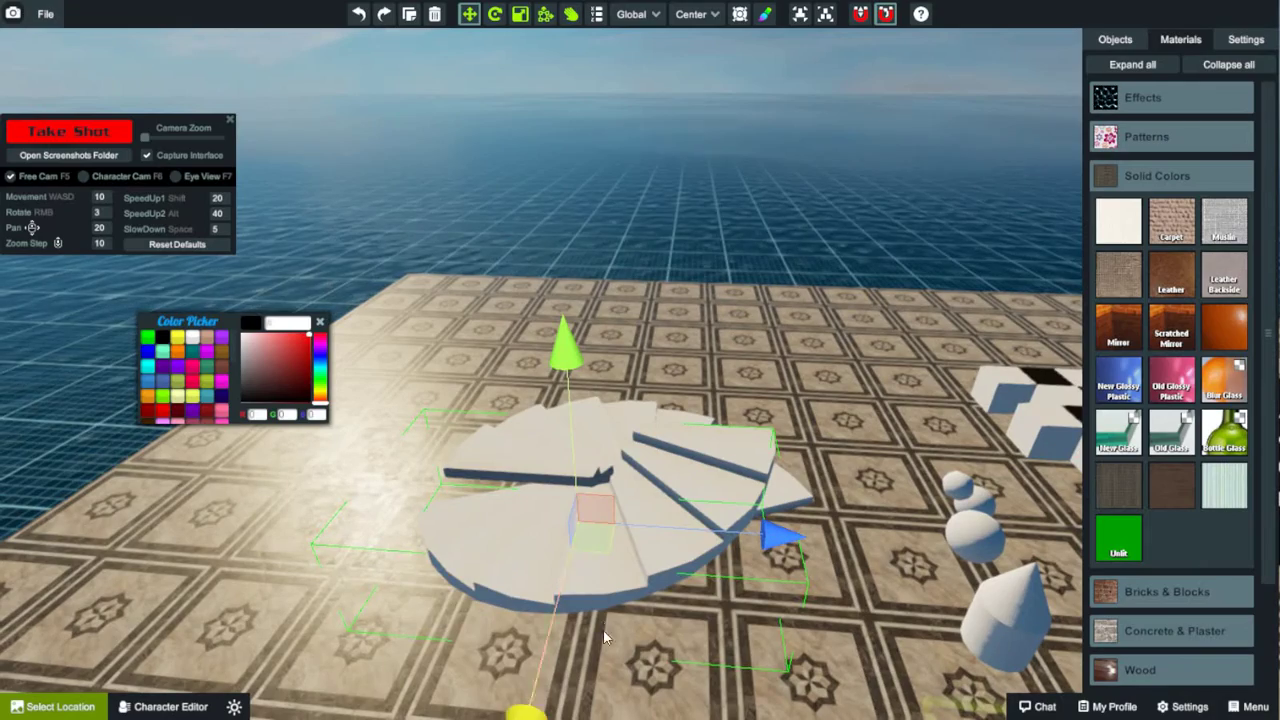
pyautogui.moveTo(604, 637); pyautogui.dragTo(643, 663)
pyautogui.moveTo(283, 453); pyautogui.dragTo(340, 440, button='right')
pyautogui.scroll(-10, 340, 440)
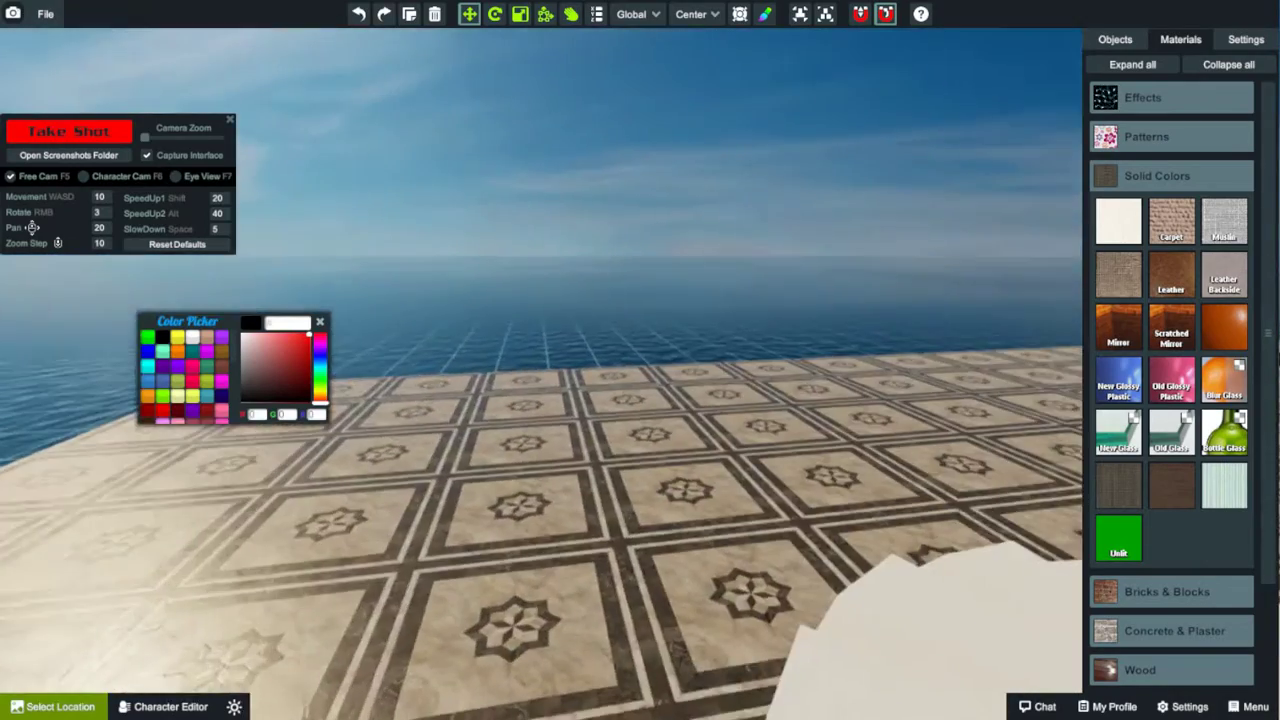
pyautogui.scroll(10, 542, 521)
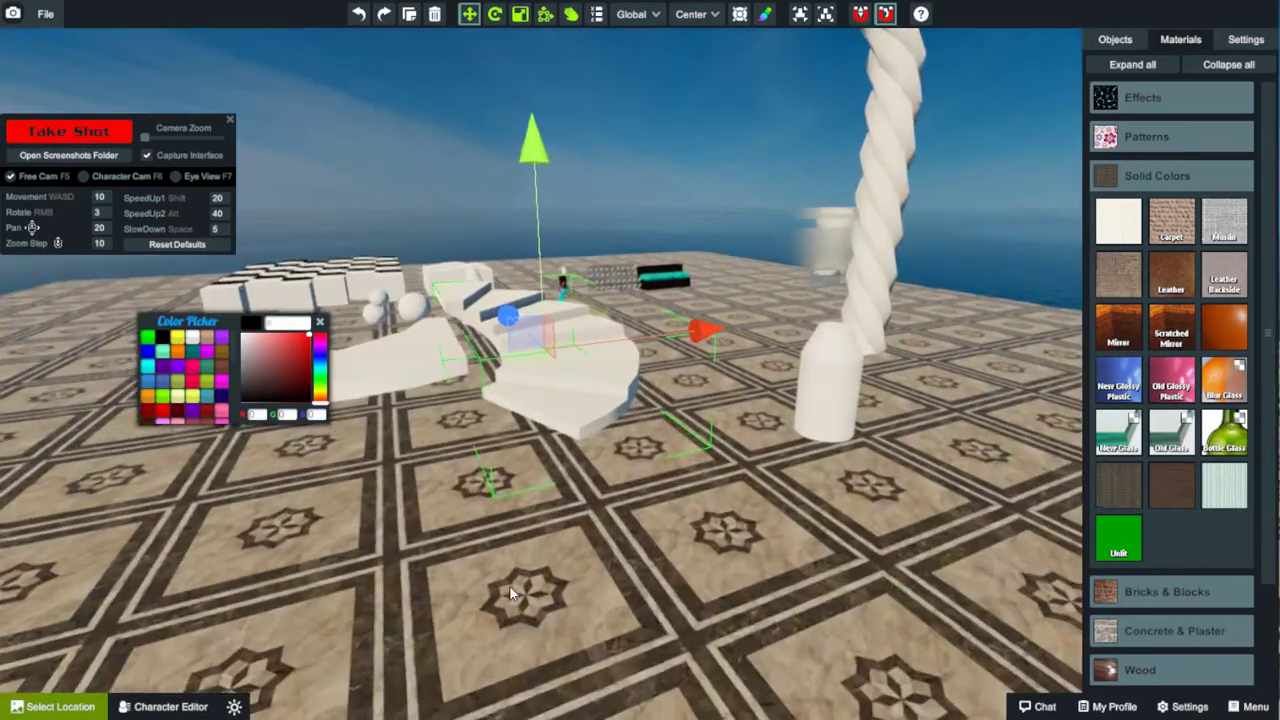
pyautogui.scroll(-3, 522, 385)
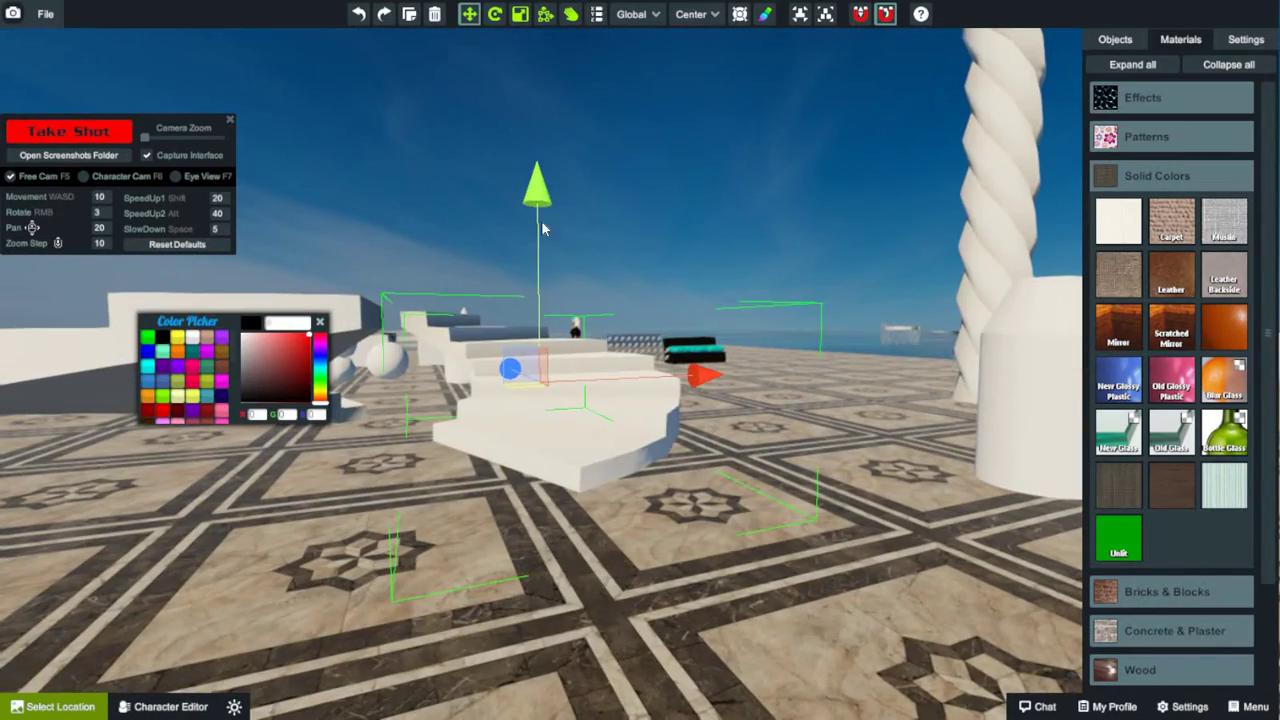
pyautogui.moveTo(542, 193); pyautogui.dragTo(533, 140)
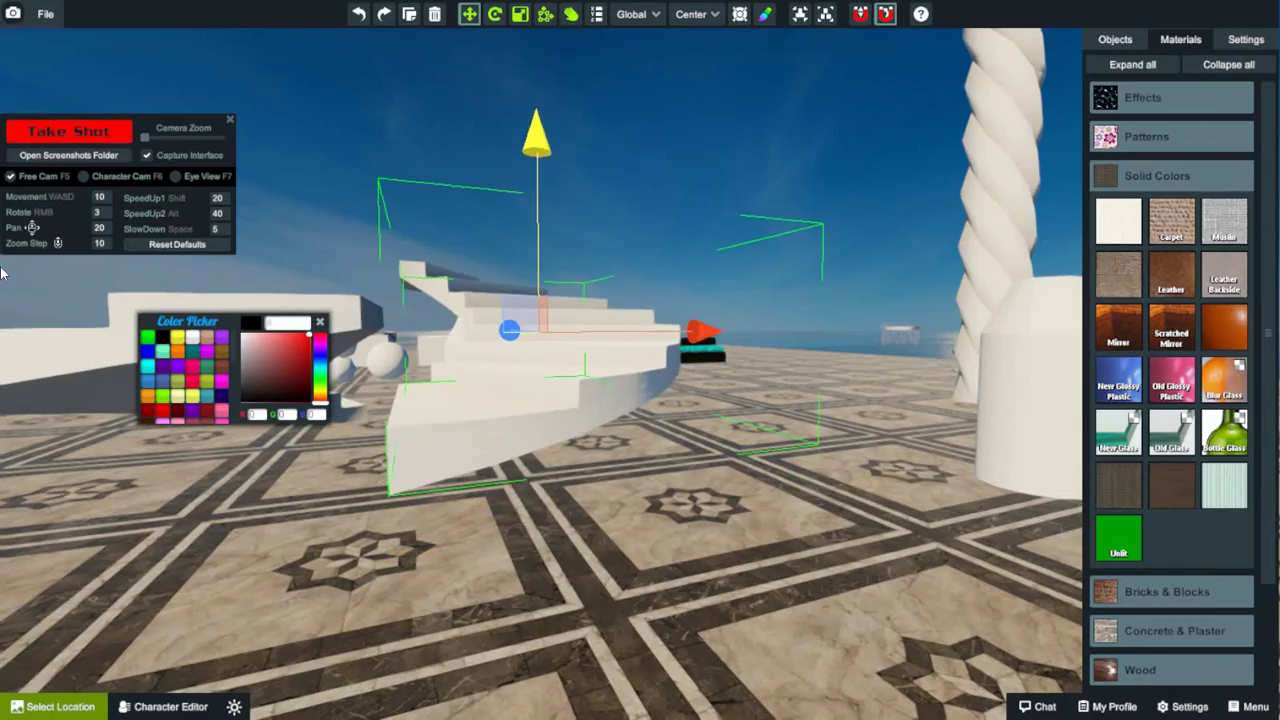
# Step: Clear the Color Picker out of the way and vertex-snap the raised stair segment's bottom corner to the original segment's upper end
pyautogui.moveTo(533, 140); pyautogui.dragTo(5, 275, button='right')
pyautogui.scroll(5, 552, 474)
pyautogui.scroll(-4, 556, 467)
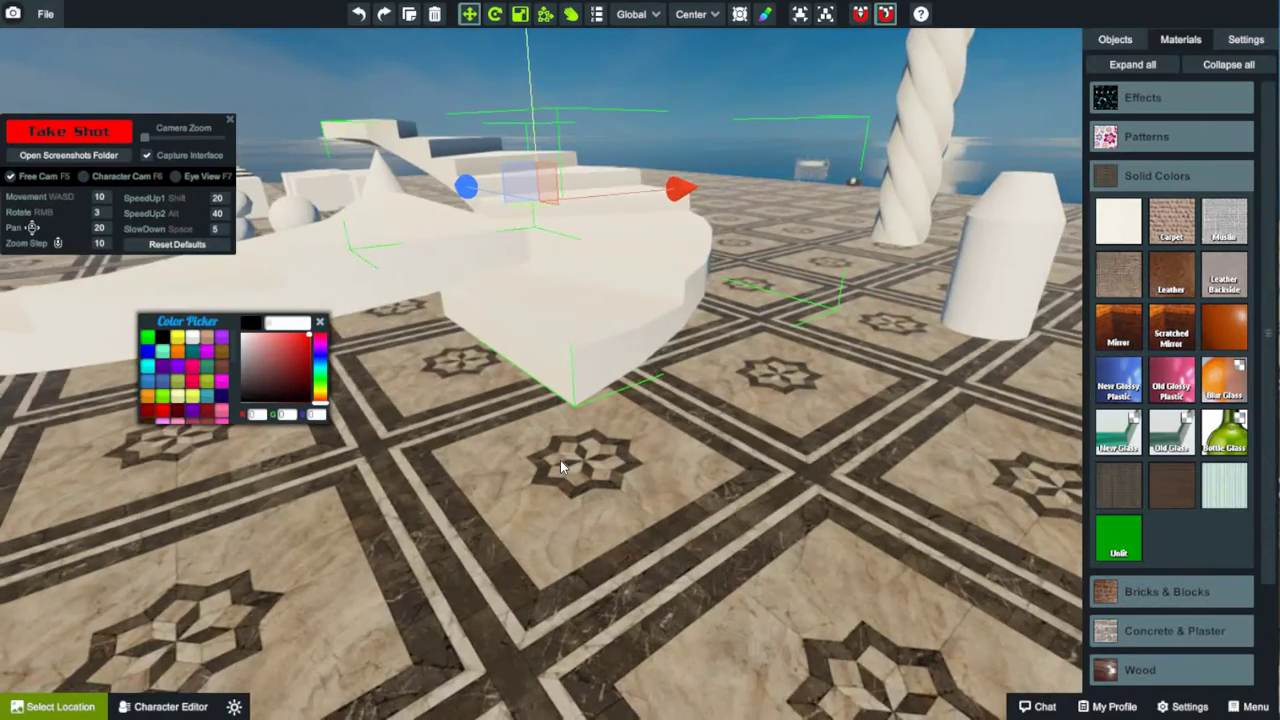
pyautogui.scroll(5, 590, 437)
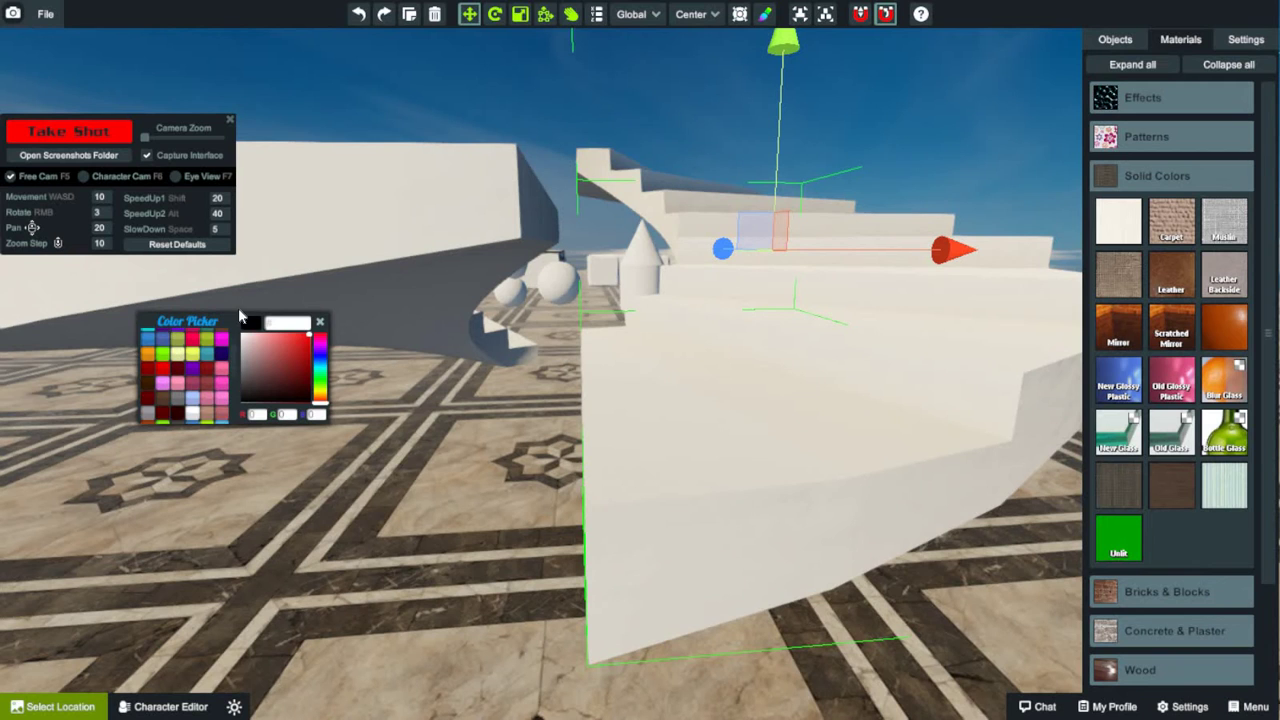
pyautogui.moveTo(239, 314); pyautogui.dragTo(101, 314)
pyautogui.scroll(-3, 610, 582)
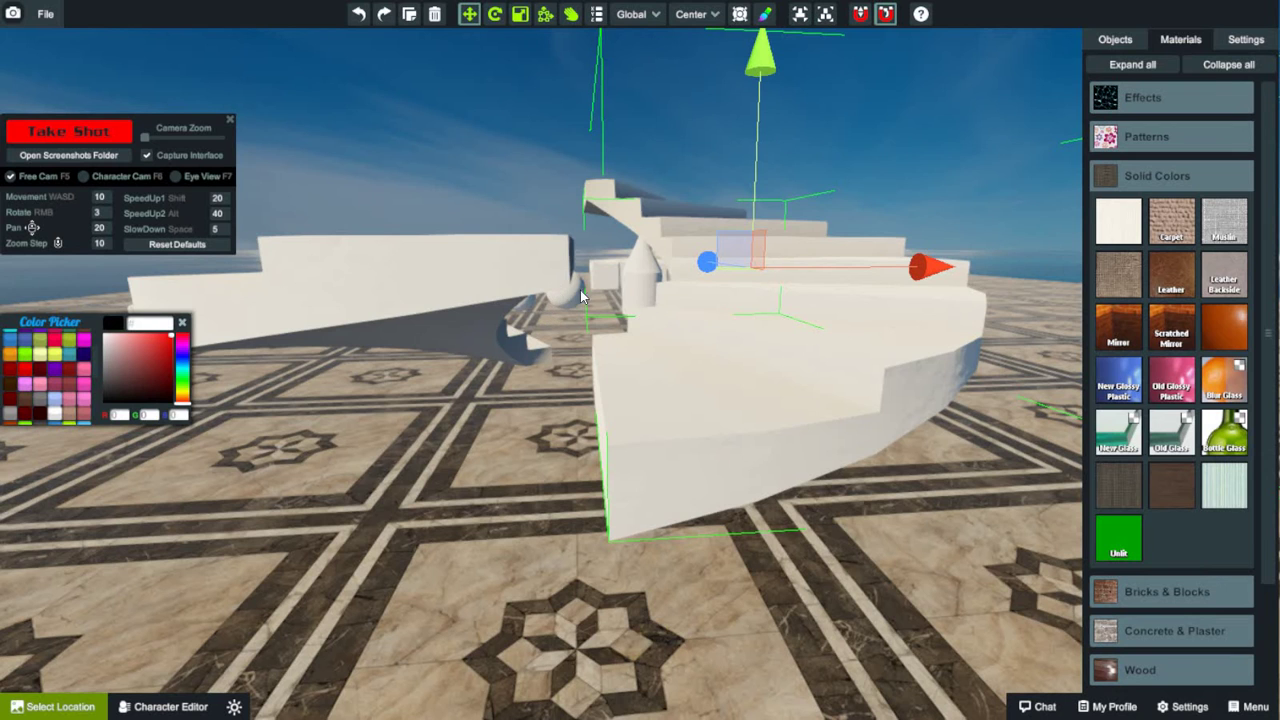
pyautogui.moveTo(580, 290); pyautogui.dragTo(643, 622, button='right')
pyautogui.scroll(-5, 651, 614)
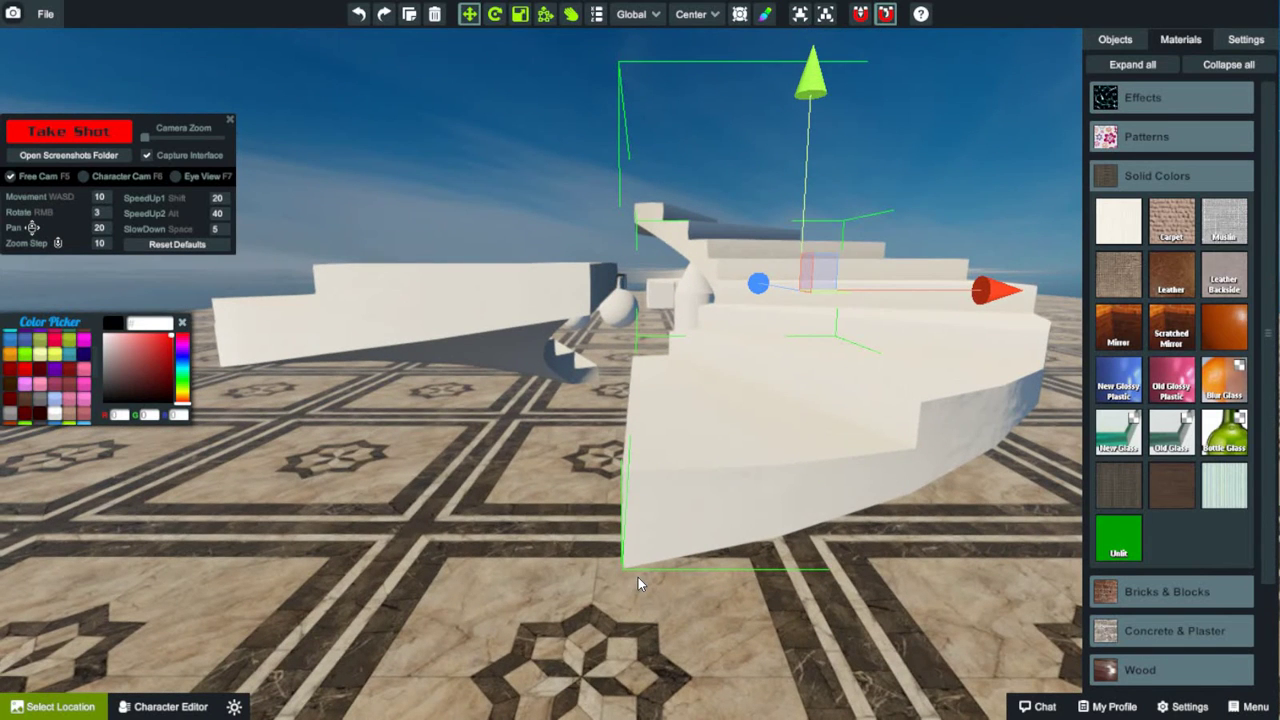
pyautogui.click(624, 570)
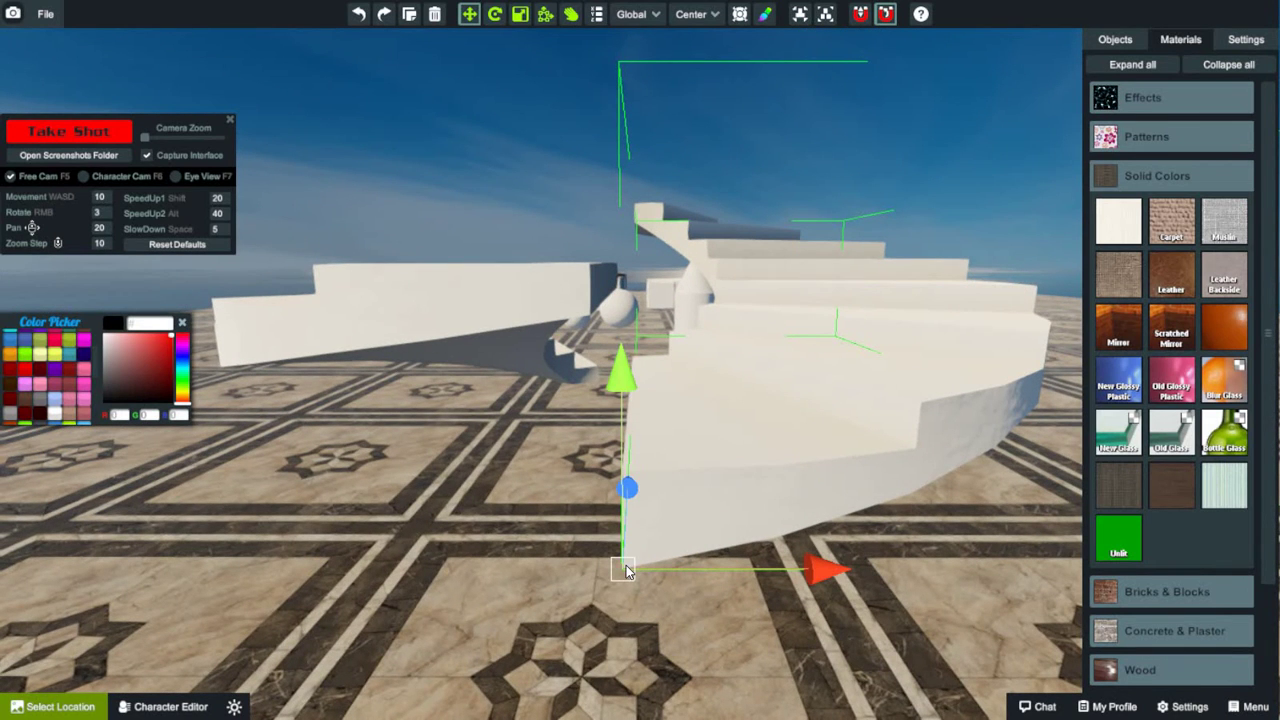
pyautogui.moveTo(626, 537); pyautogui.dragTo(586, 310)
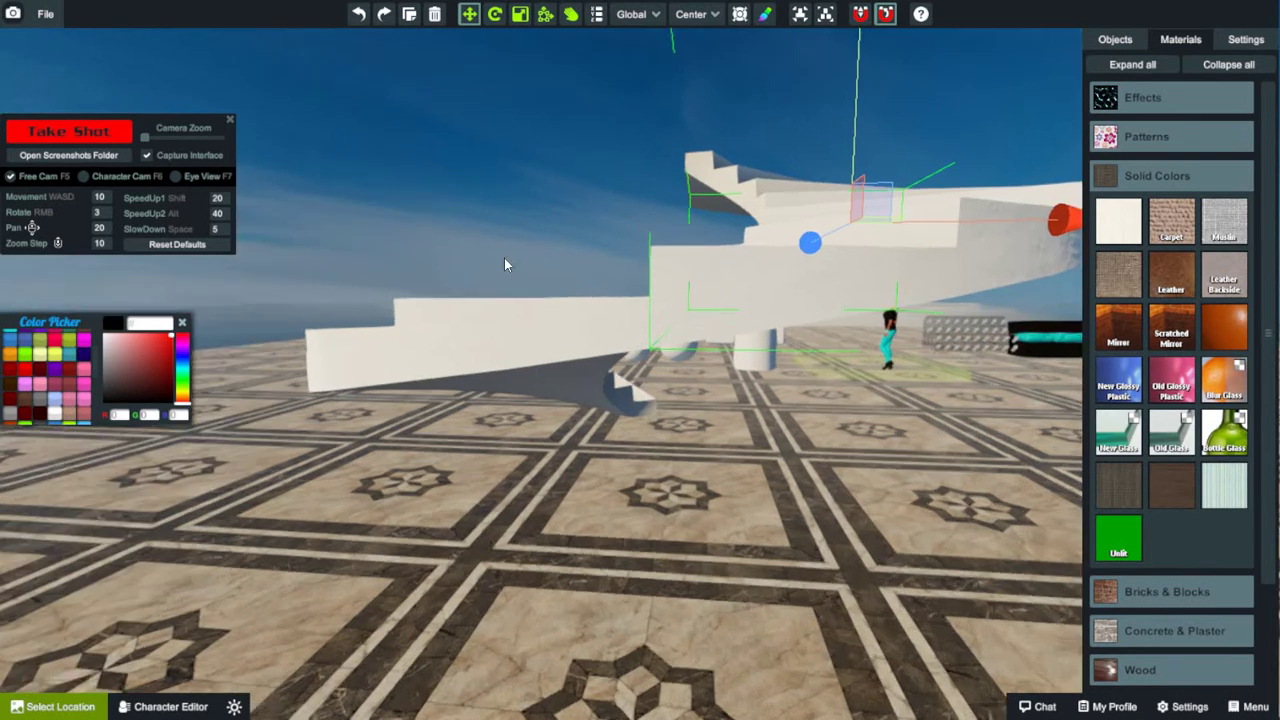
# Step: Select both joined stair segments and cover them with the black-and-white checkered marble material from Bricks & Blocks
pyautogui.moveTo(504, 258); pyautogui.dragTo(290, 320, button='right')
pyautogui.scroll(-3, 1046, 665)
pyautogui.scroll(-5, 530, 500)
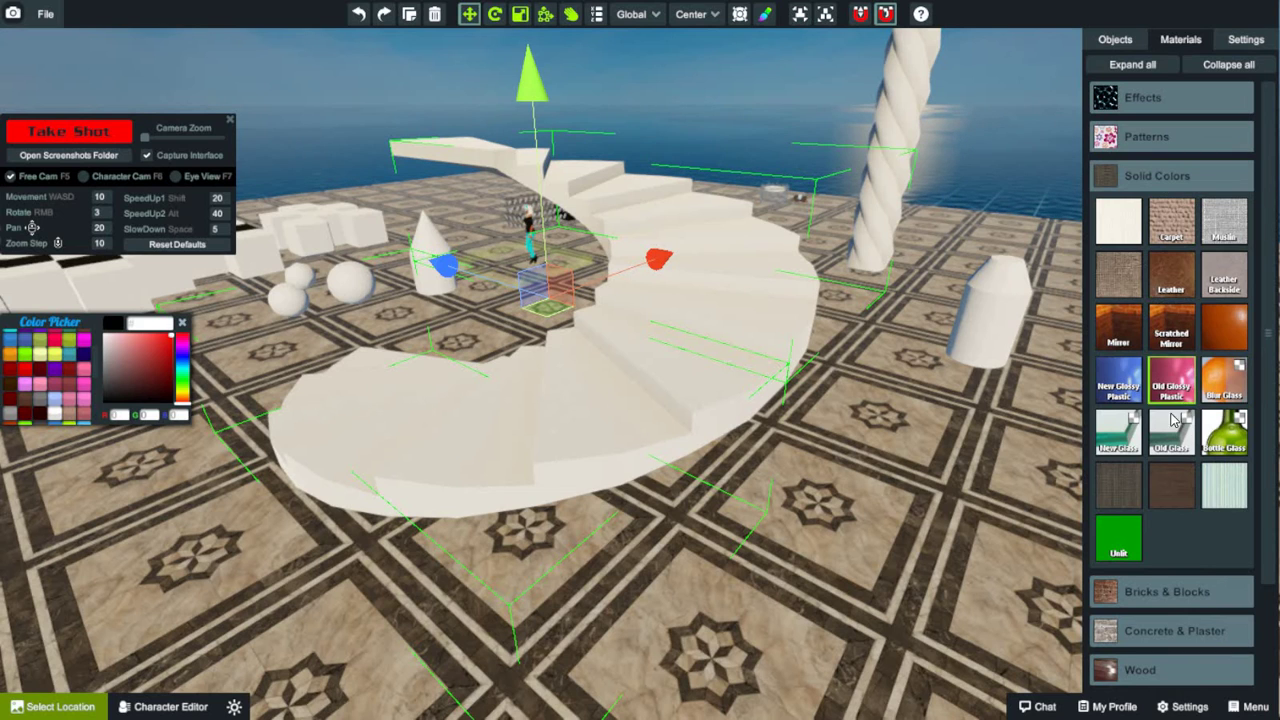
pyautogui.click(1174, 172)
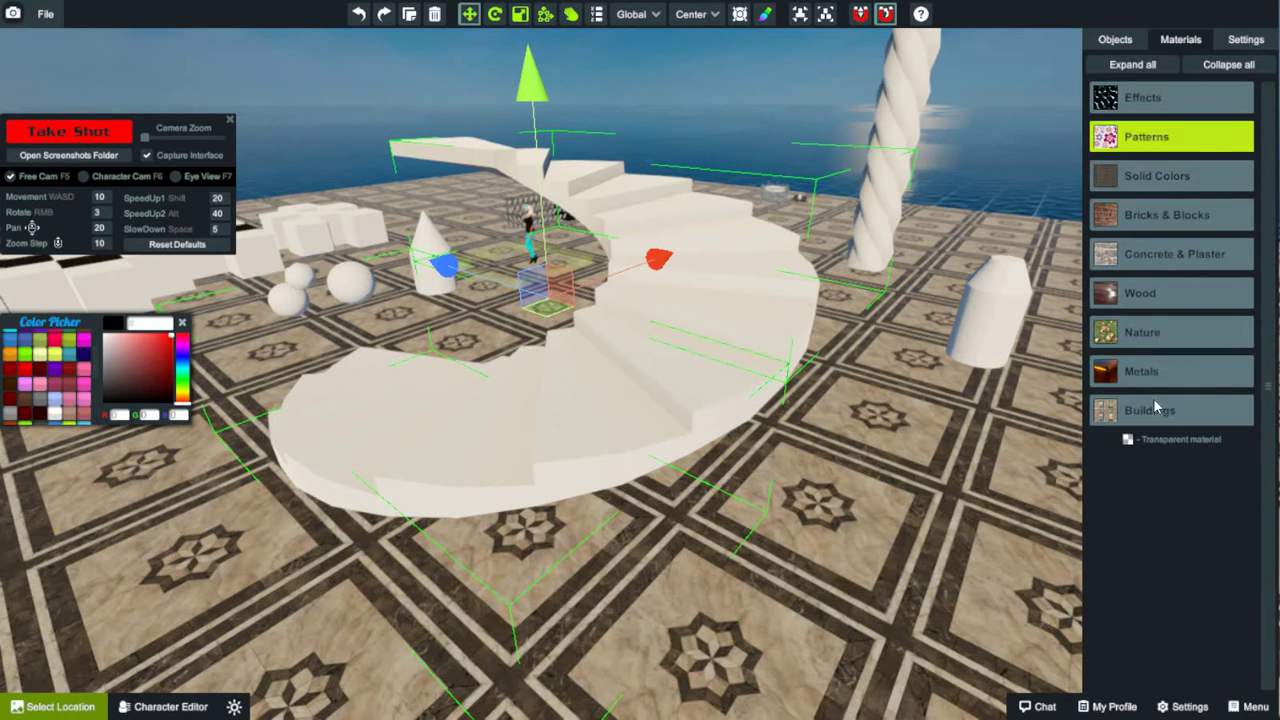
pyautogui.click(1146, 215)
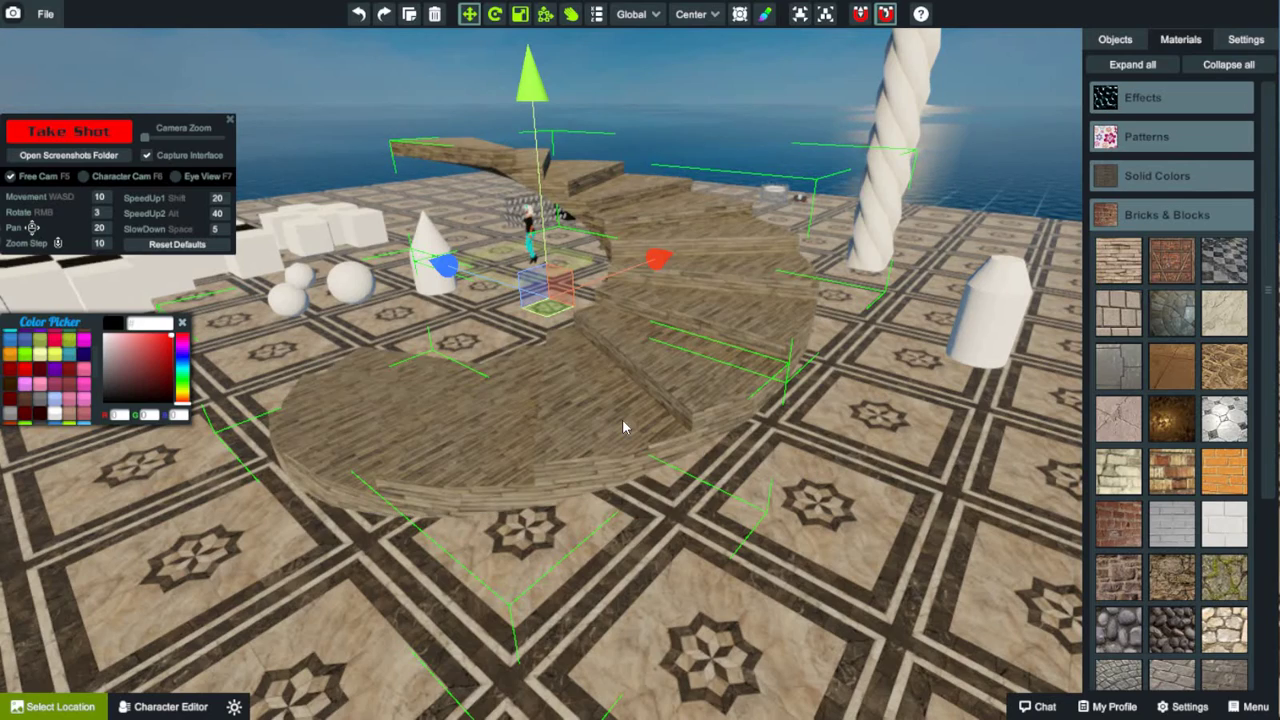
pyautogui.moveTo(622, 427); pyautogui.dragTo(654, 355, button='right')
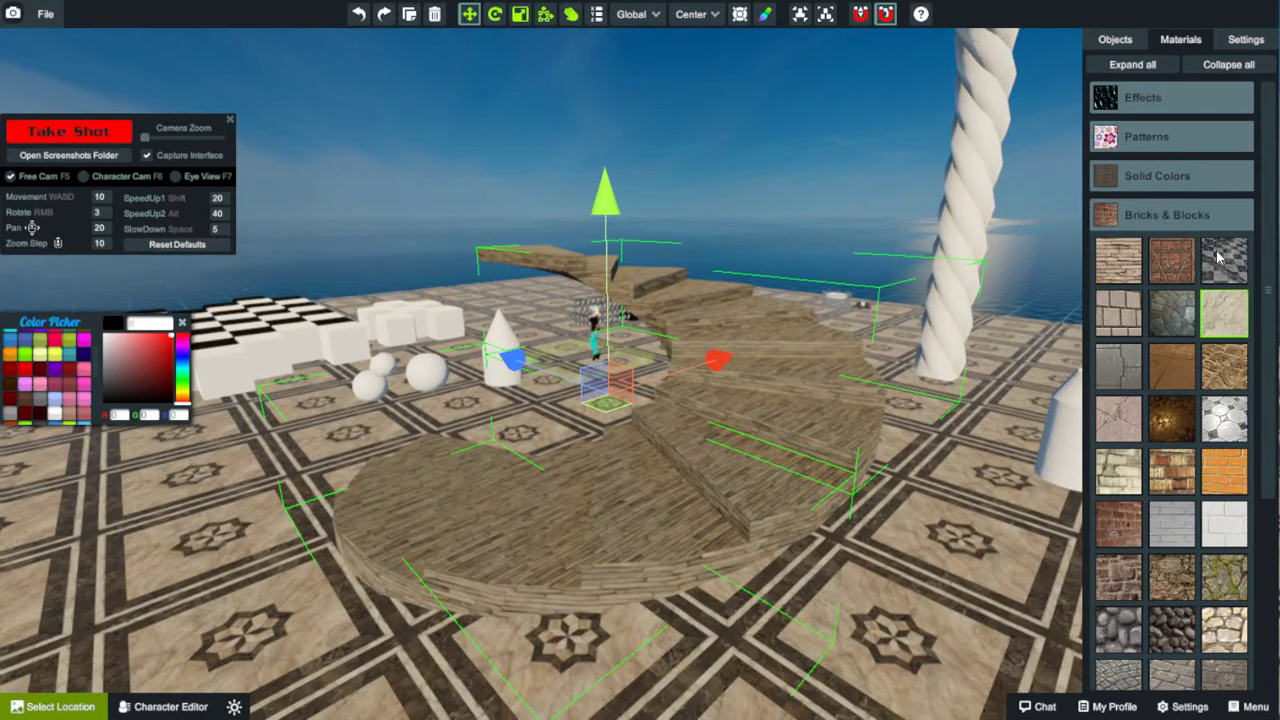
pyautogui.click(749, 375)
pyautogui.moveTo(749, 375); pyautogui.dragTo(1171, 324, button='right')
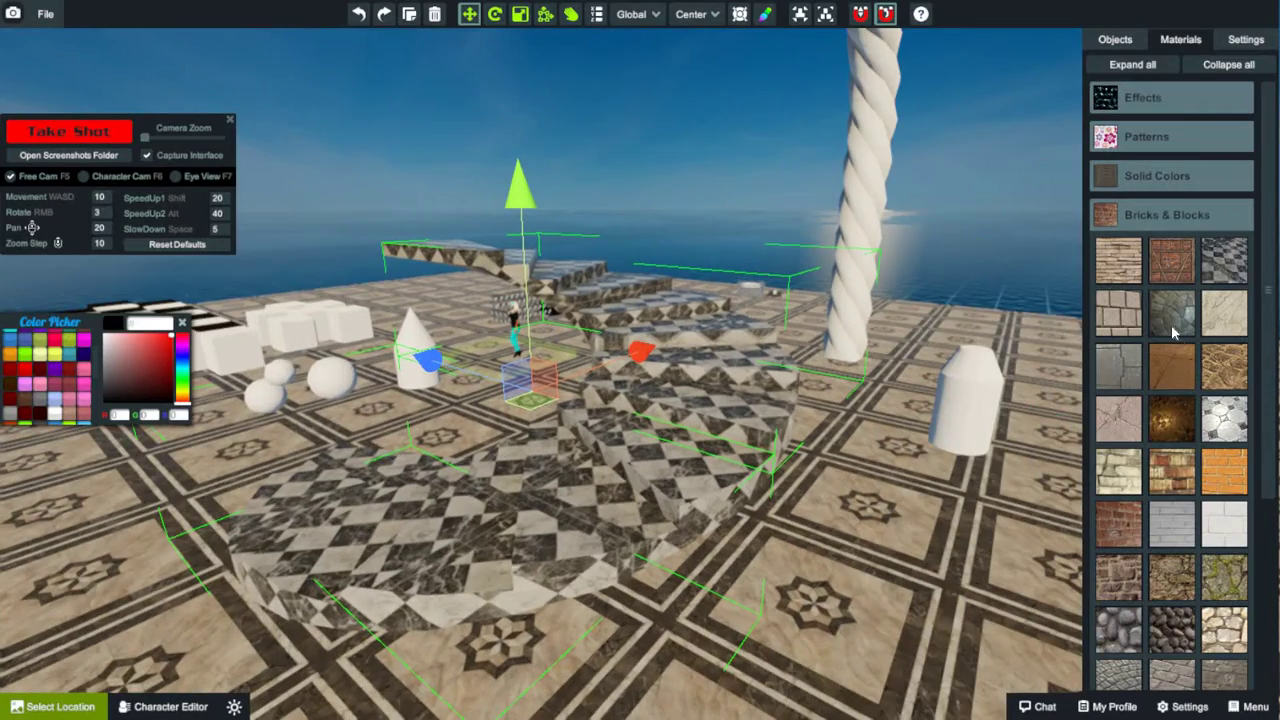
# Step: Look over the finished spiral staircase and leave the world editor for the character's walking view
pyautogui.scroll(10, 495, 432)
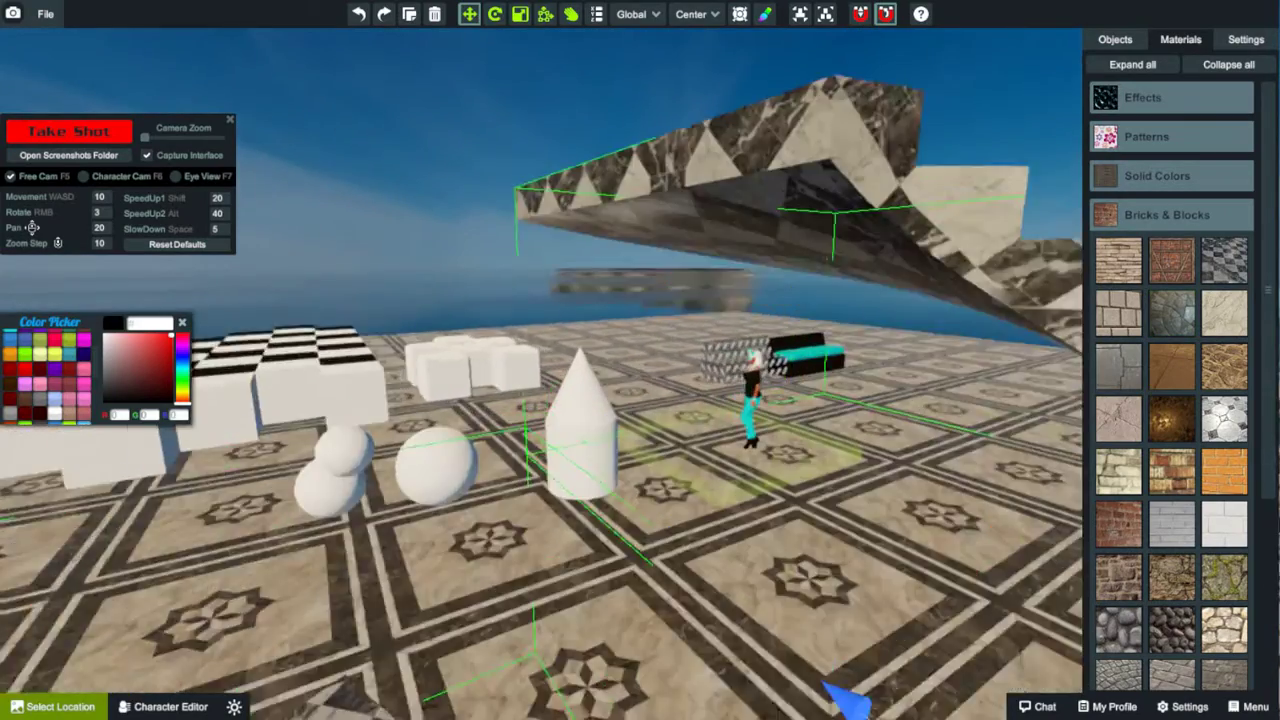
pyautogui.scroll(-5, 900, 608)
pyautogui.scroll(3, 897, 603)
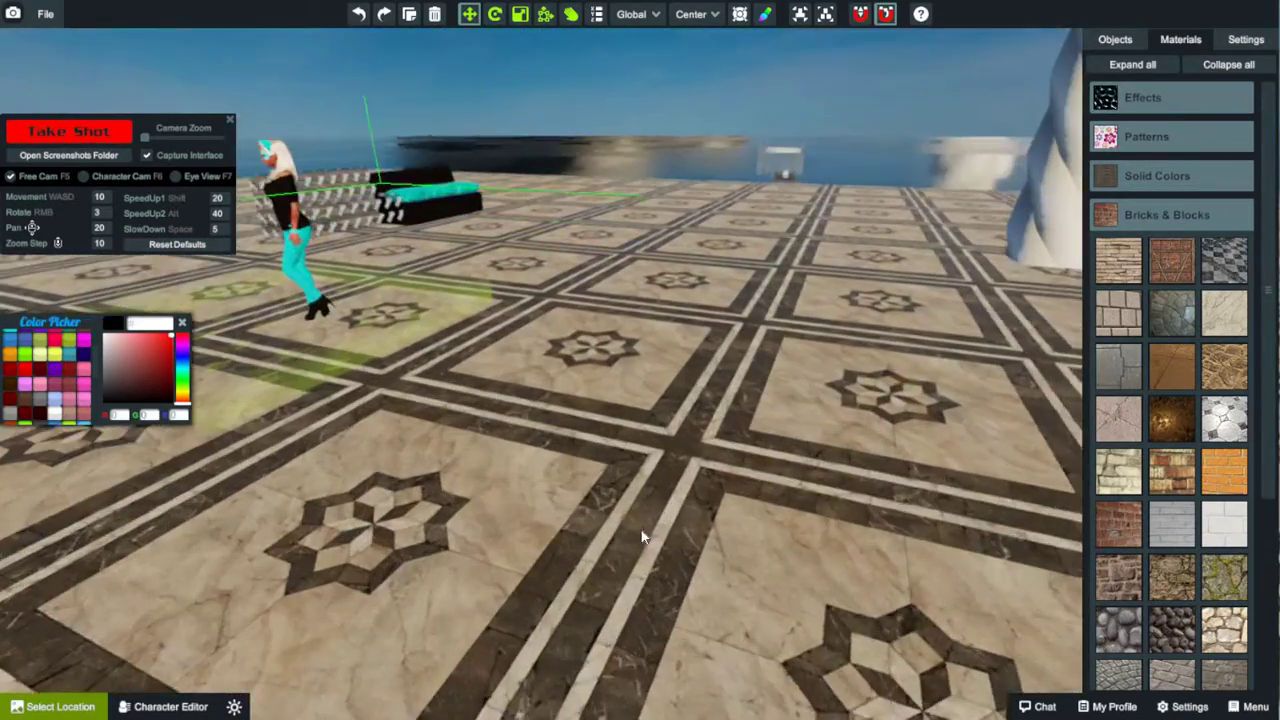
pyautogui.moveTo(897, 603); pyautogui.dragTo(641, 625, button='right')
pyautogui.scroll(-3, 641, 625)
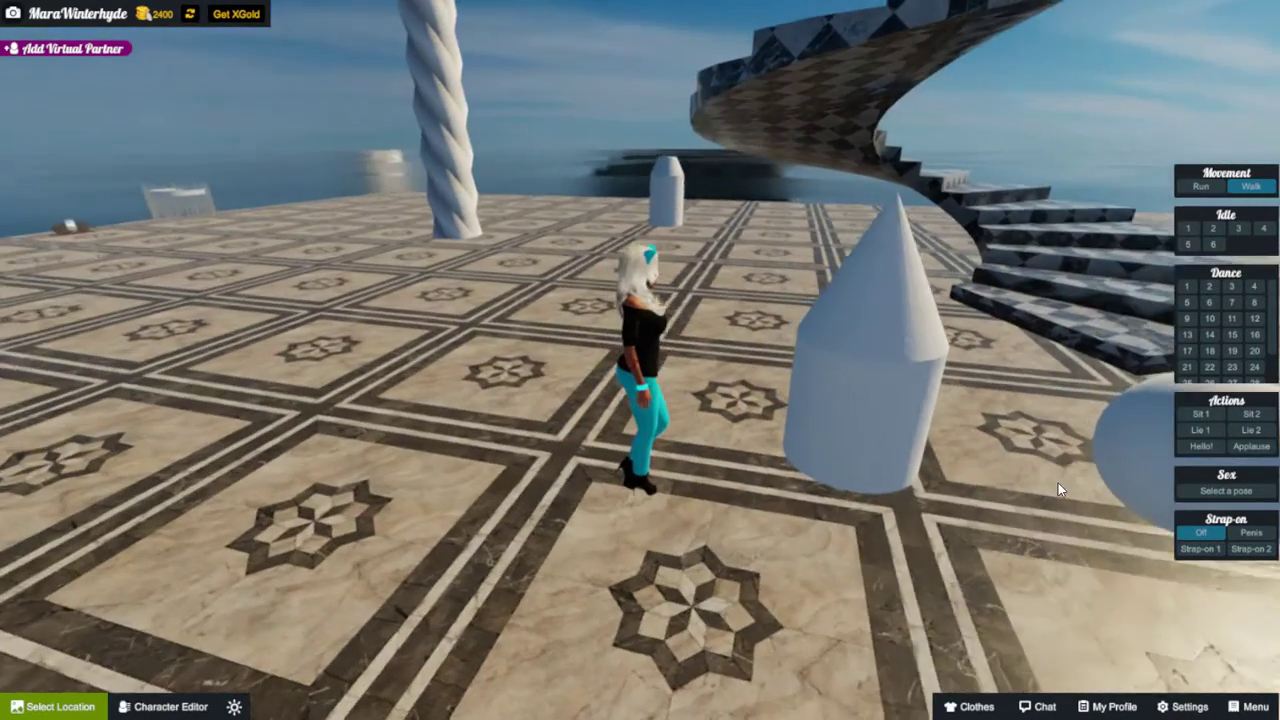
# Step: Walk the character across the floor to the checkered spiral staircase and up its steps to the top
pyautogui.press('w')
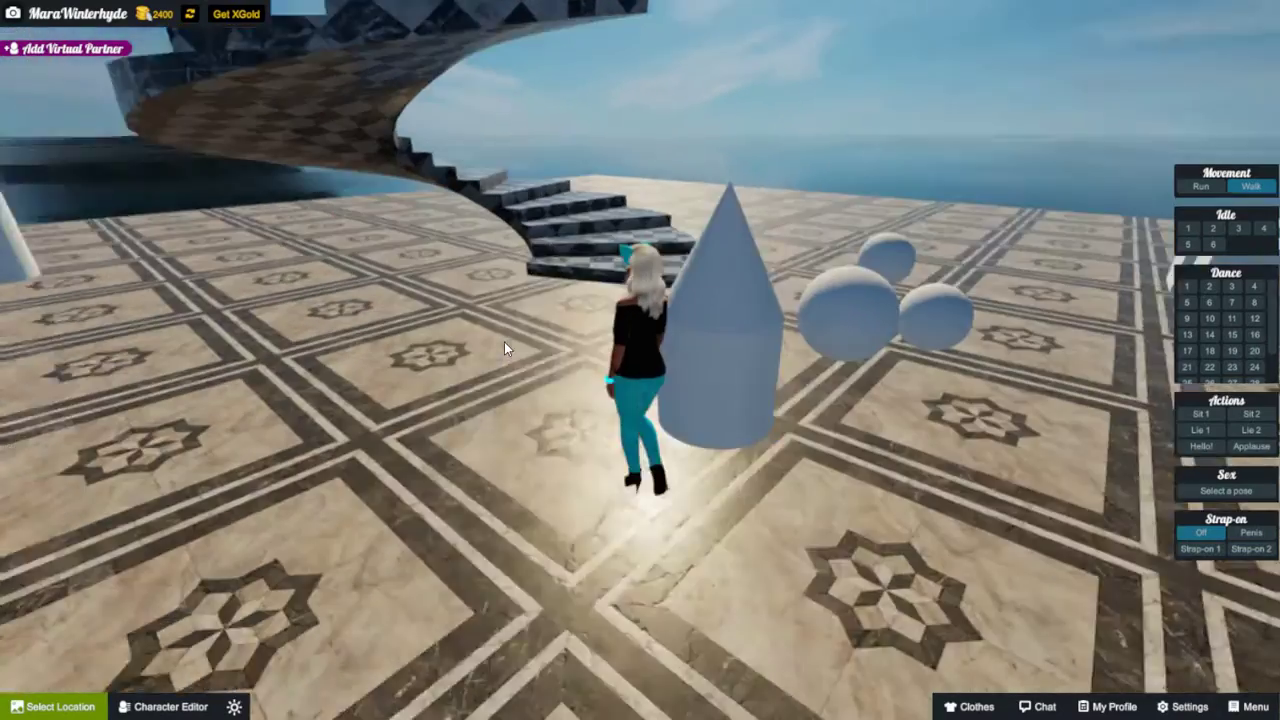
pyautogui.press('w')
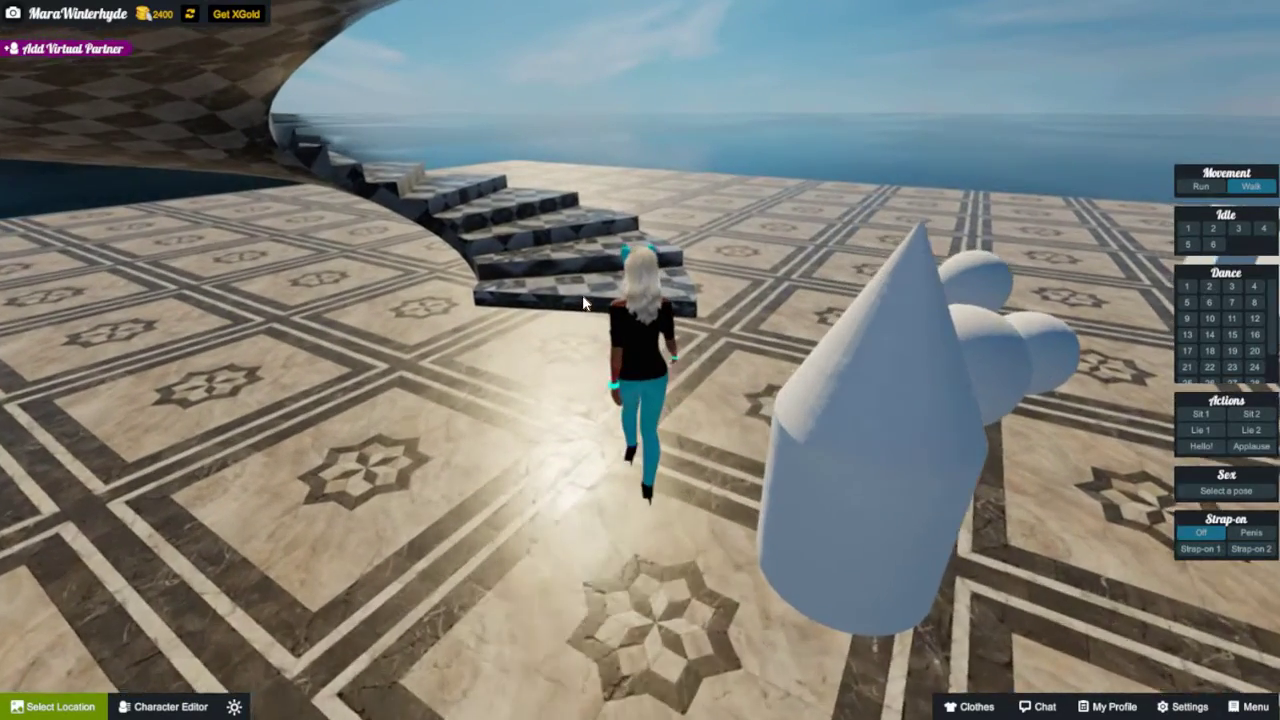
pyautogui.press('w')
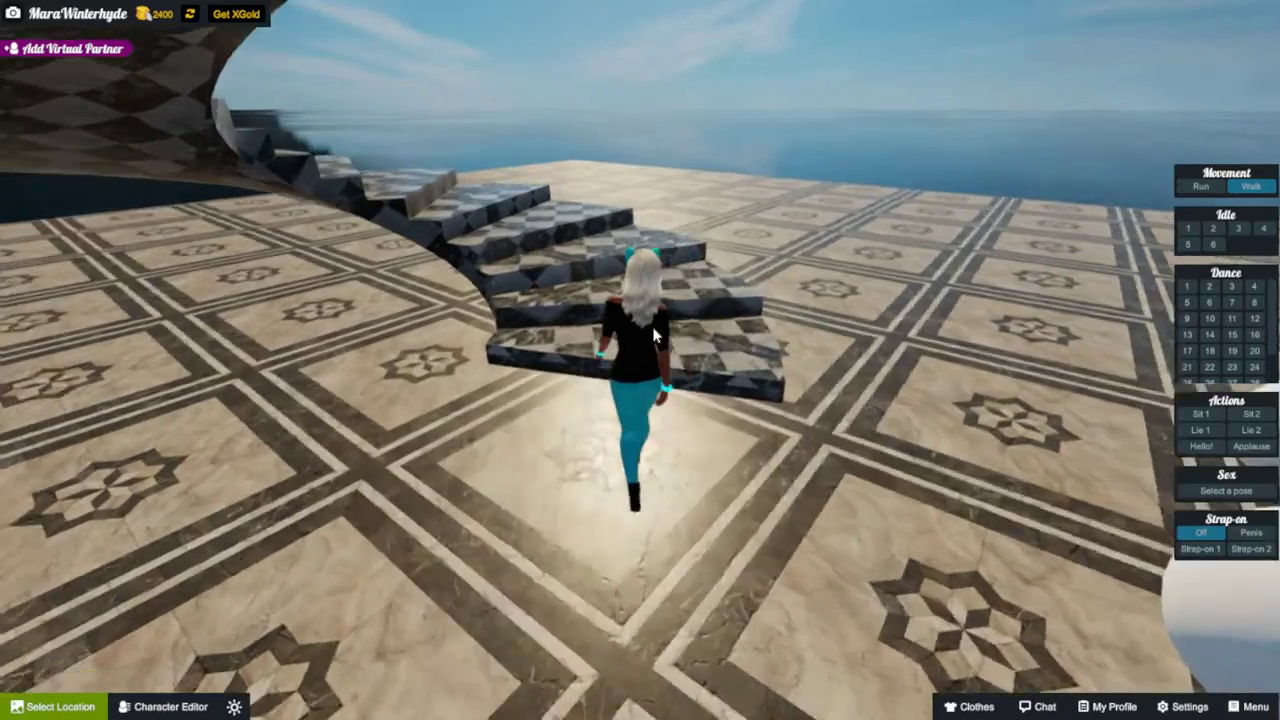
pyautogui.press('w')
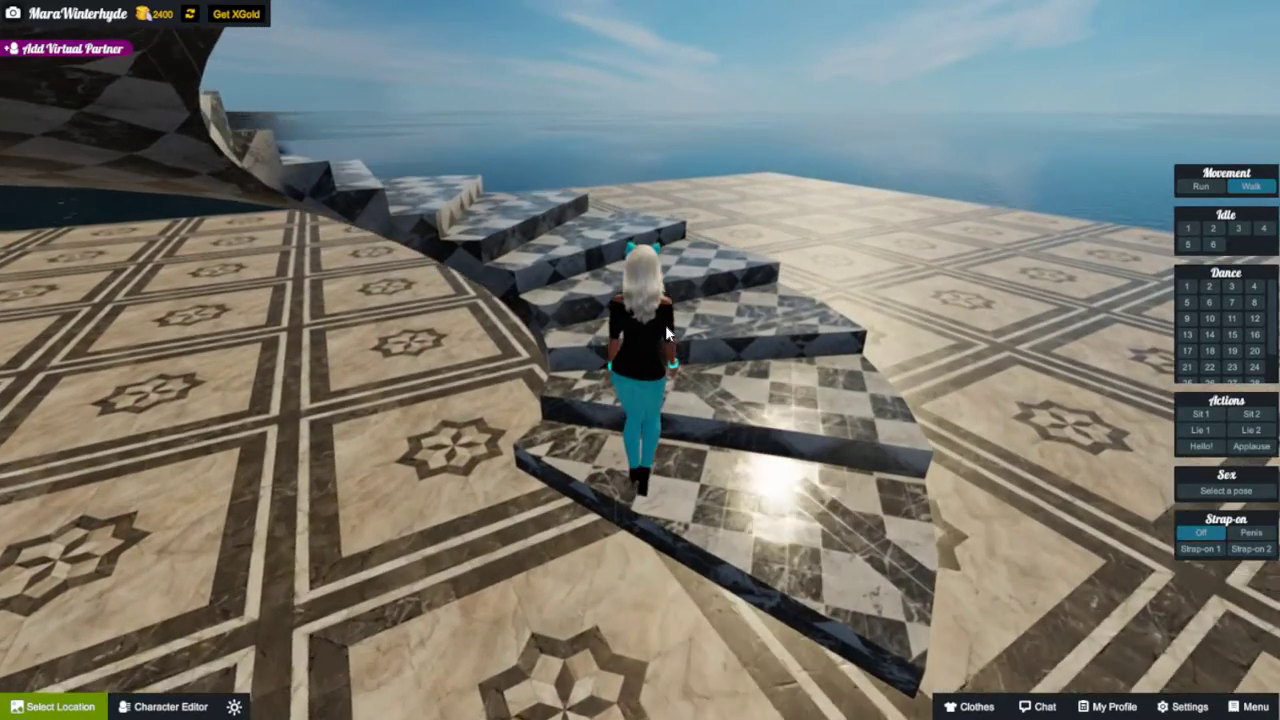
pyautogui.press('w')
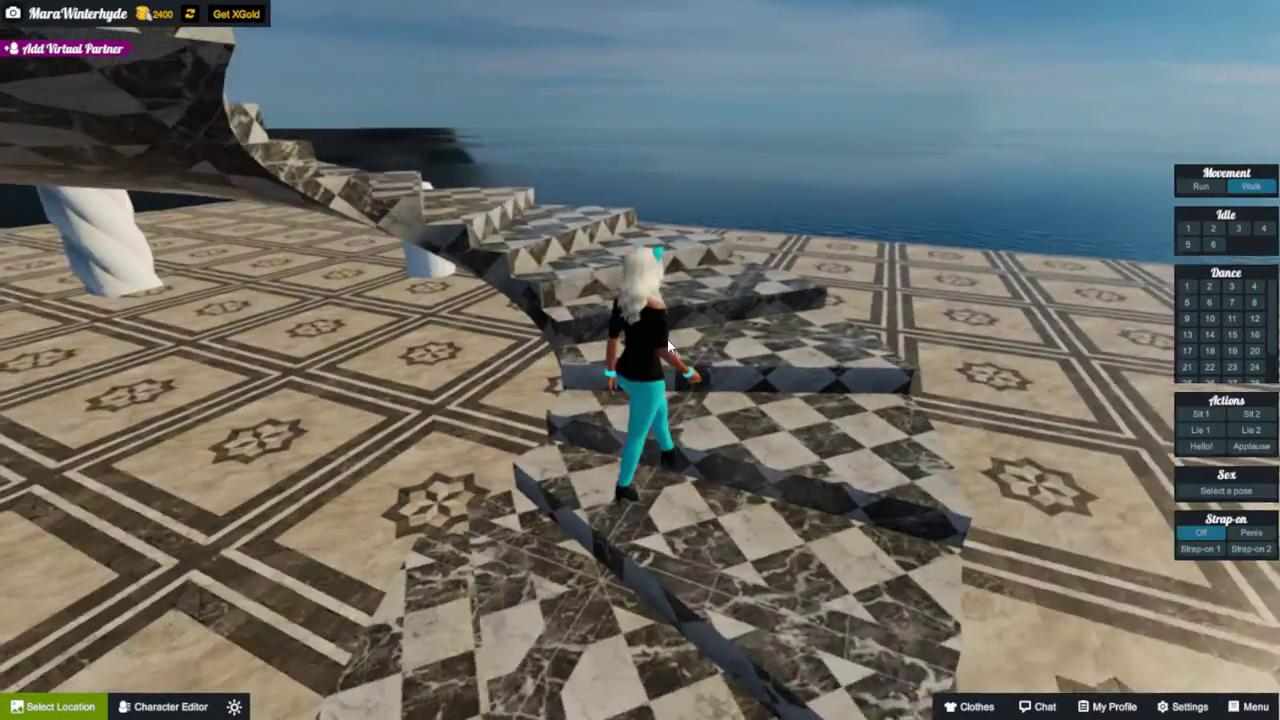
pyautogui.press('w')
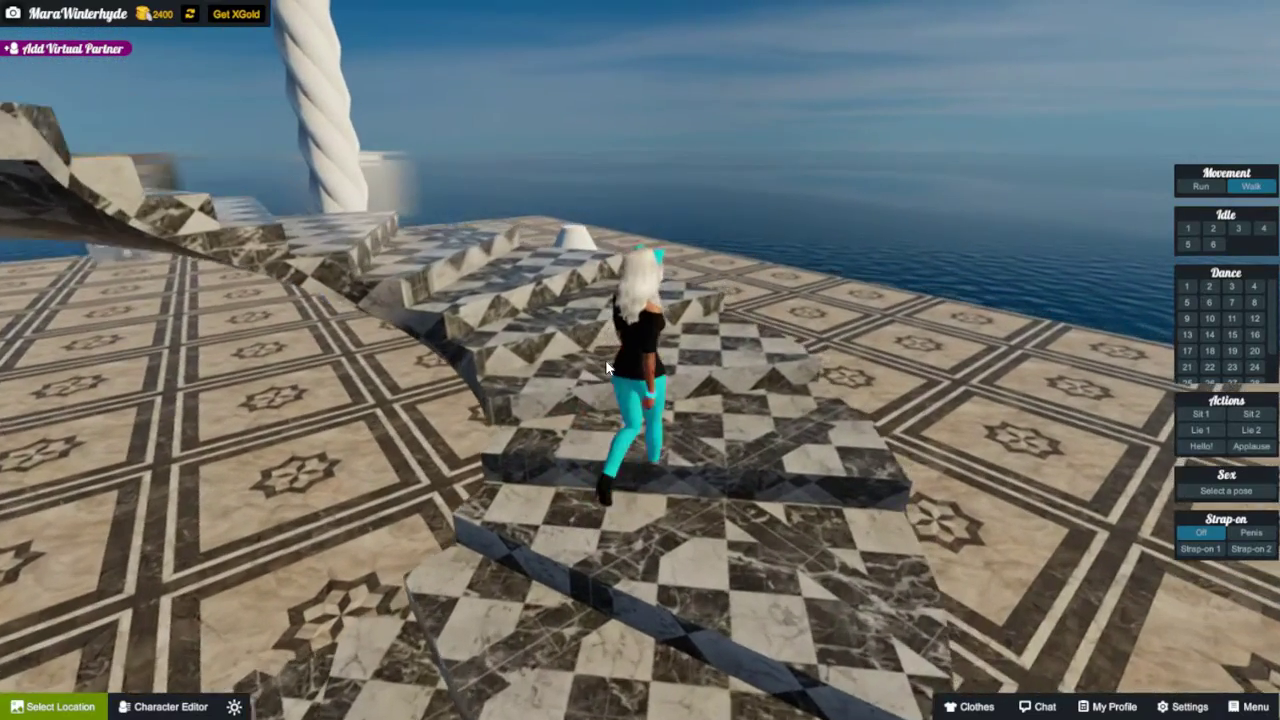
pyautogui.press('w')
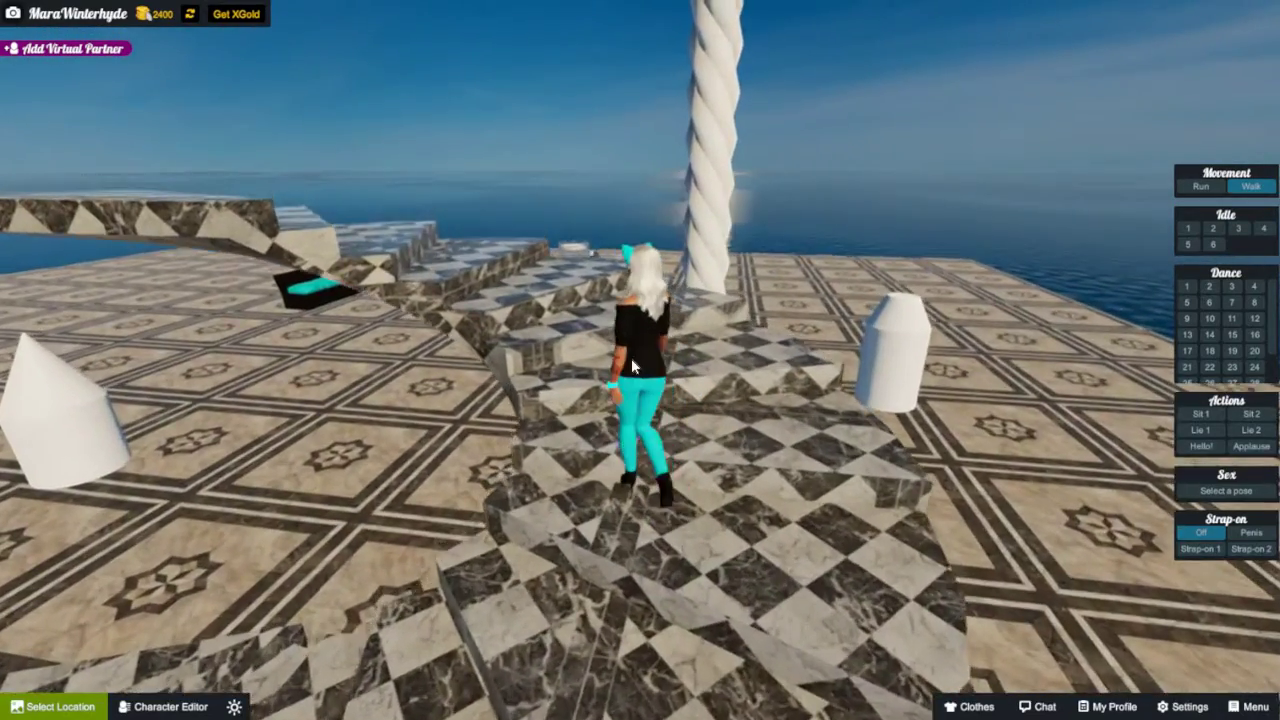
pyautogui.press('w')
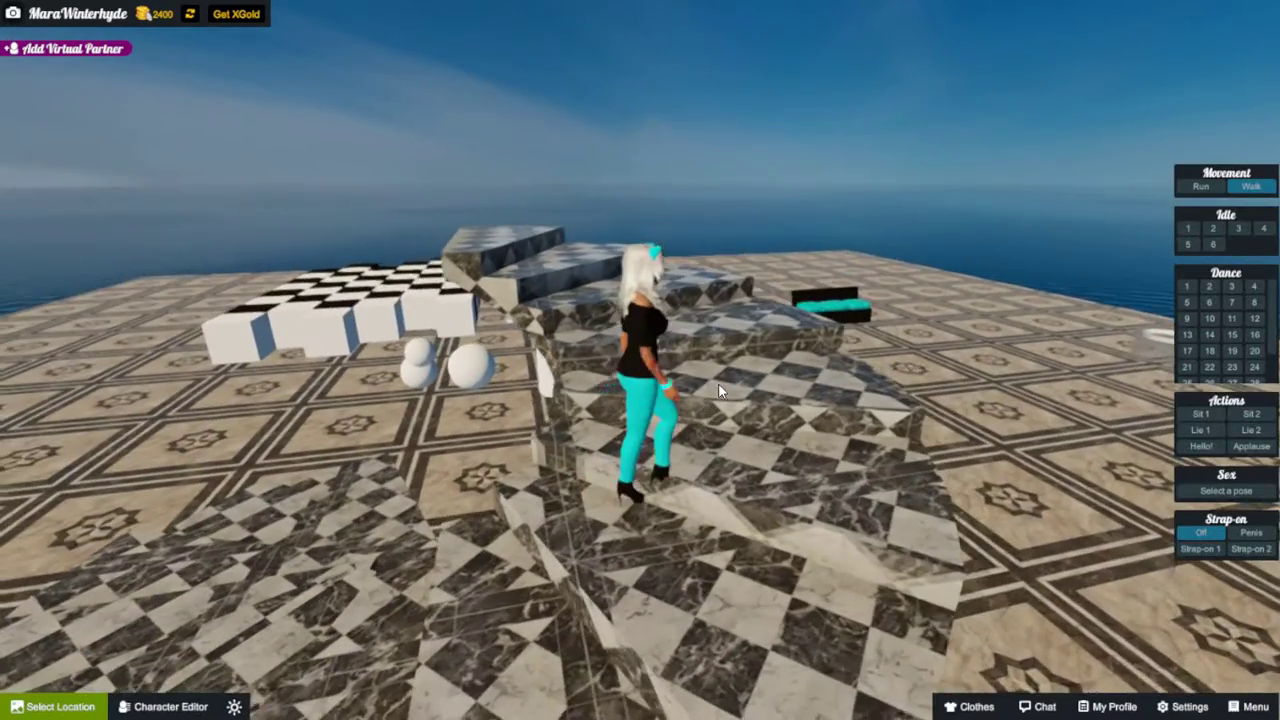
pyautogui.press('w')
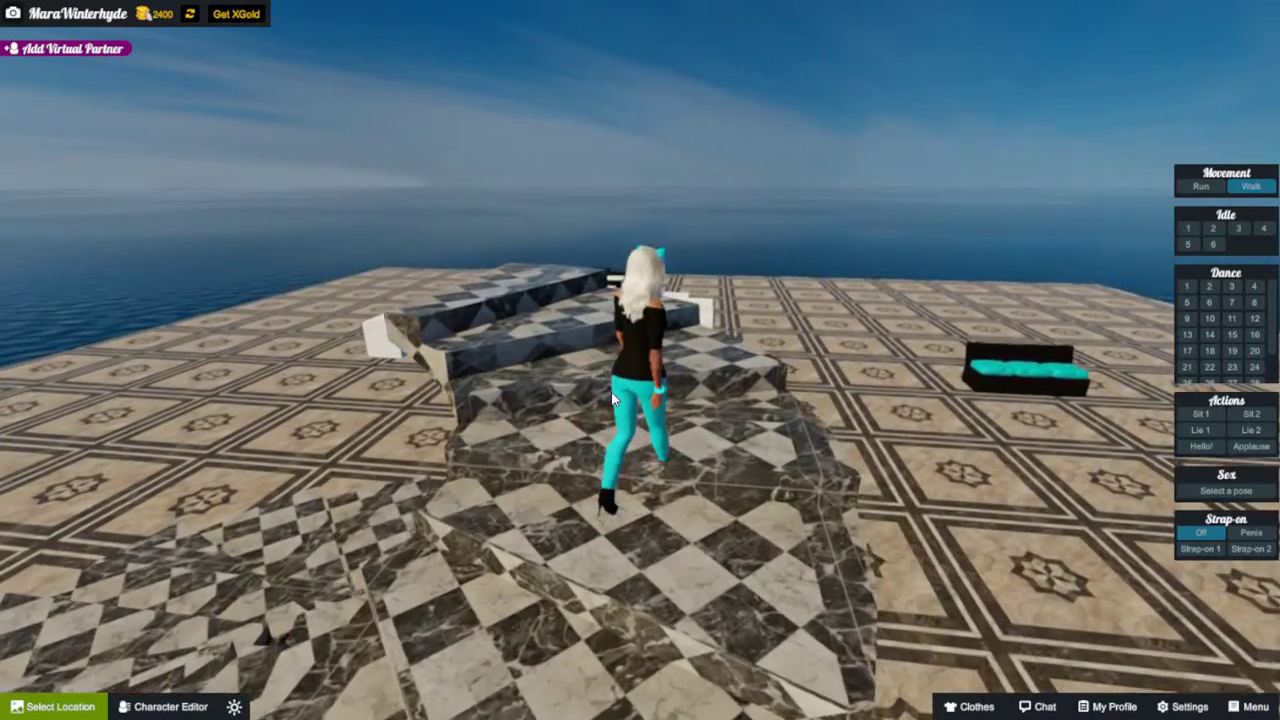
pyautogui.press('w')
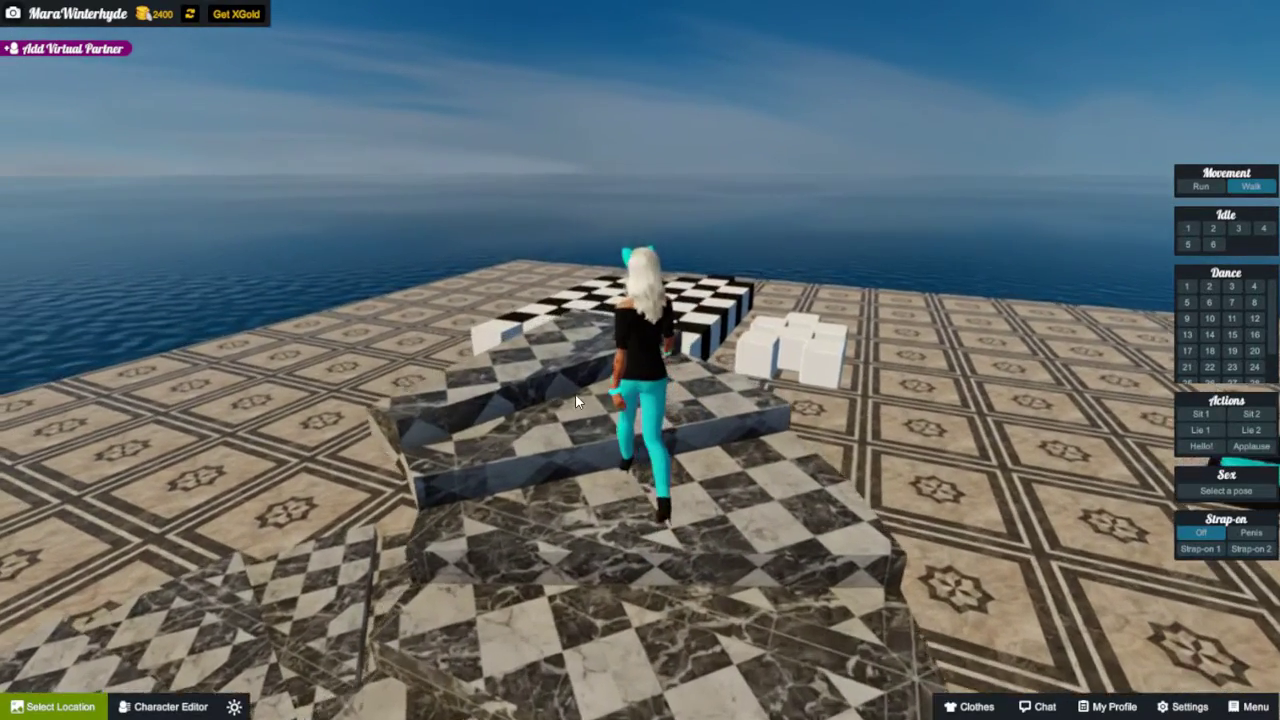
pyautogui.press('w')
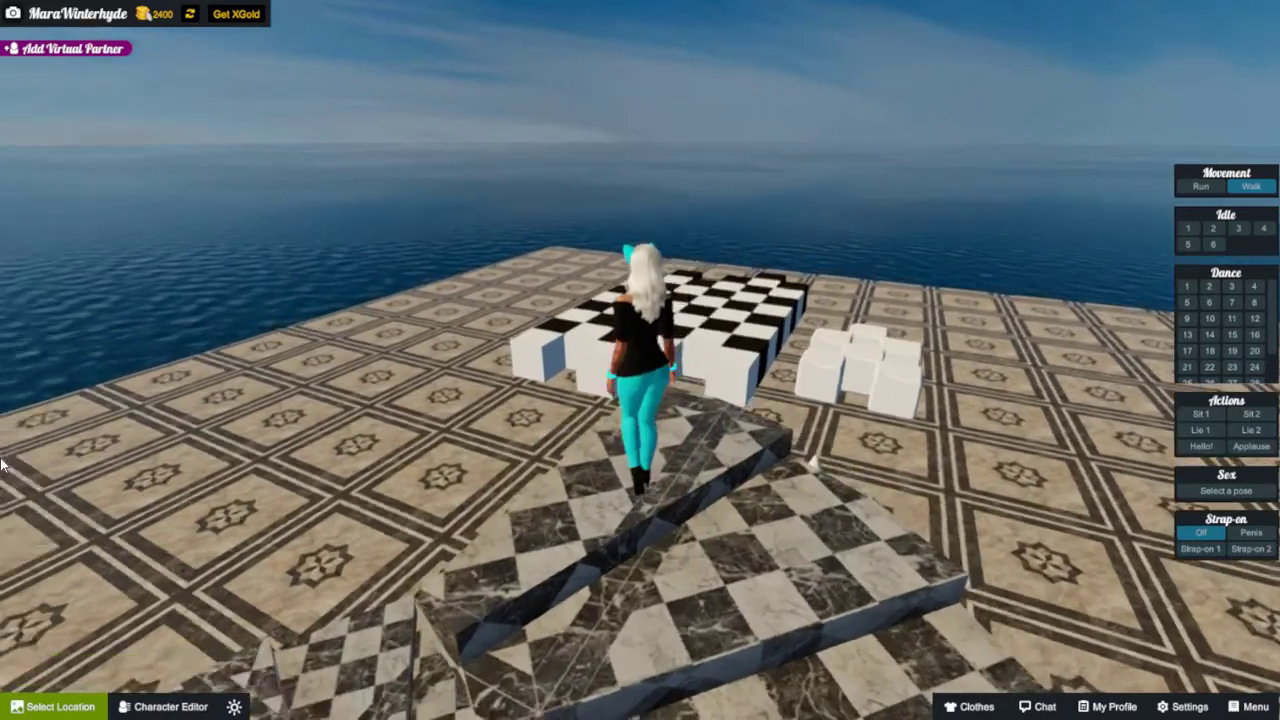
# Step: Turn the character around and walk back down the spiral staircase onto the tiled floor
pyautogui.press('w')
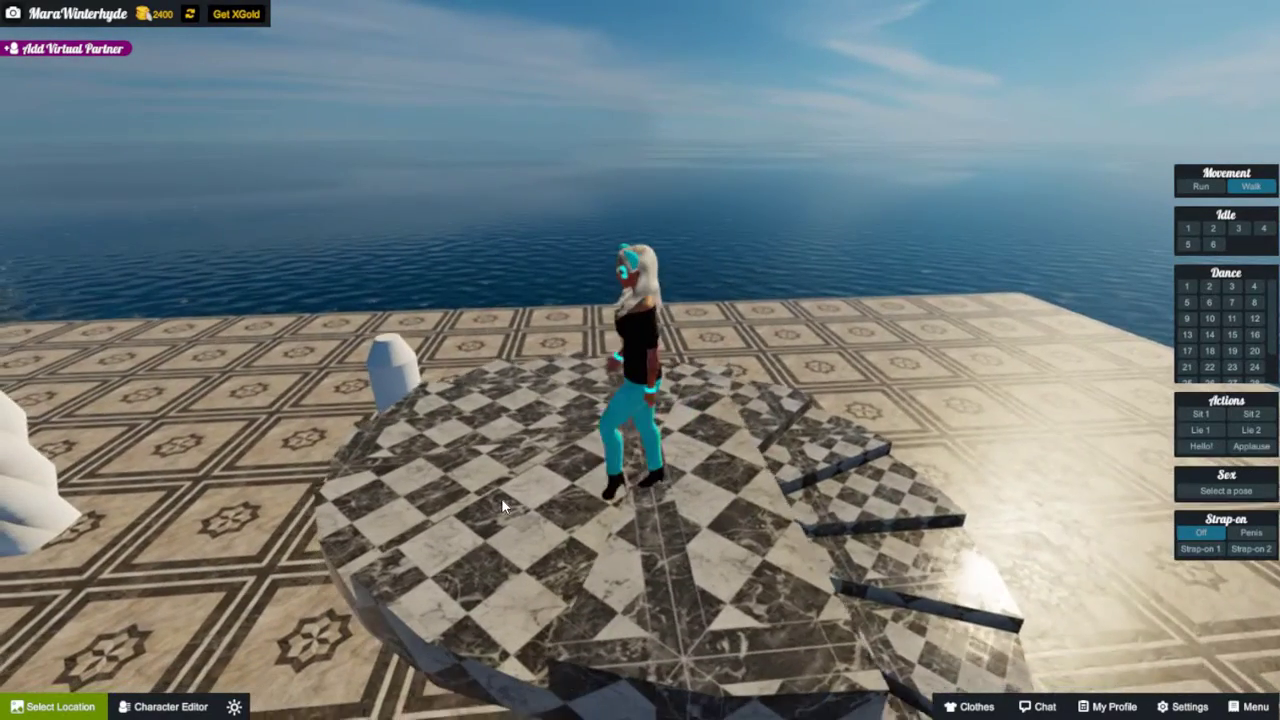
pyautogui.press('w')
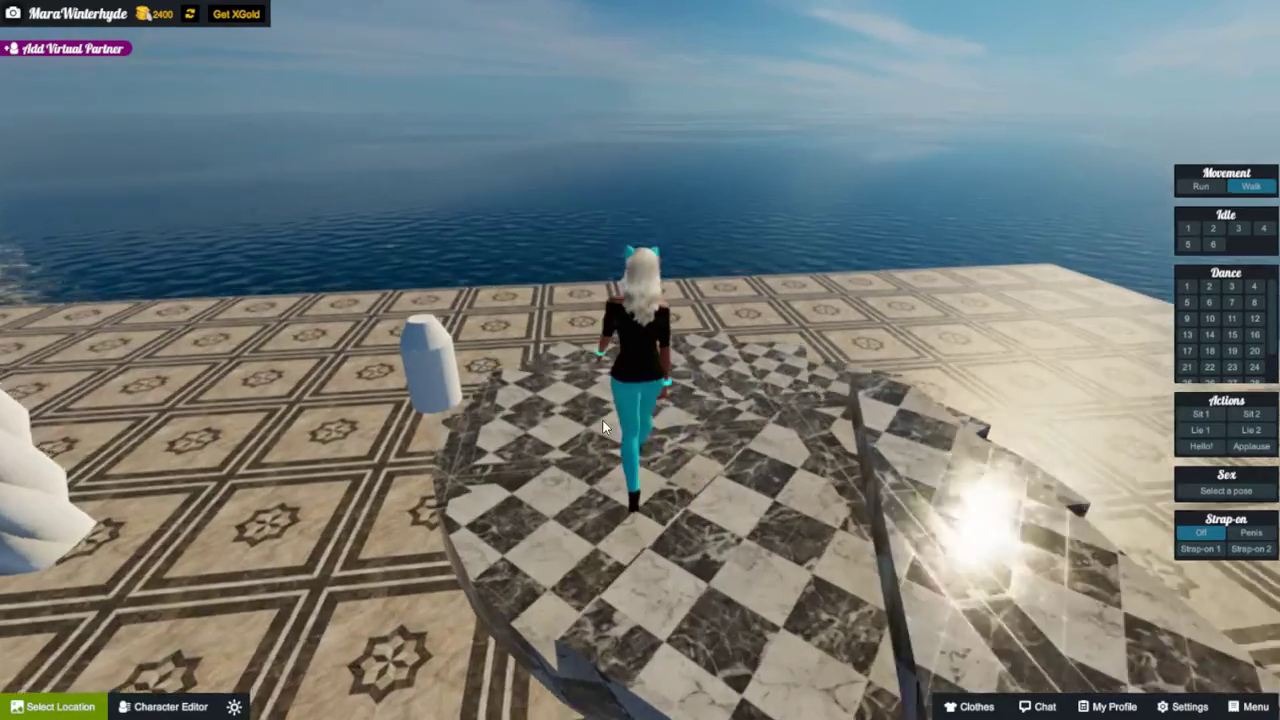
pyautogui.press('w')
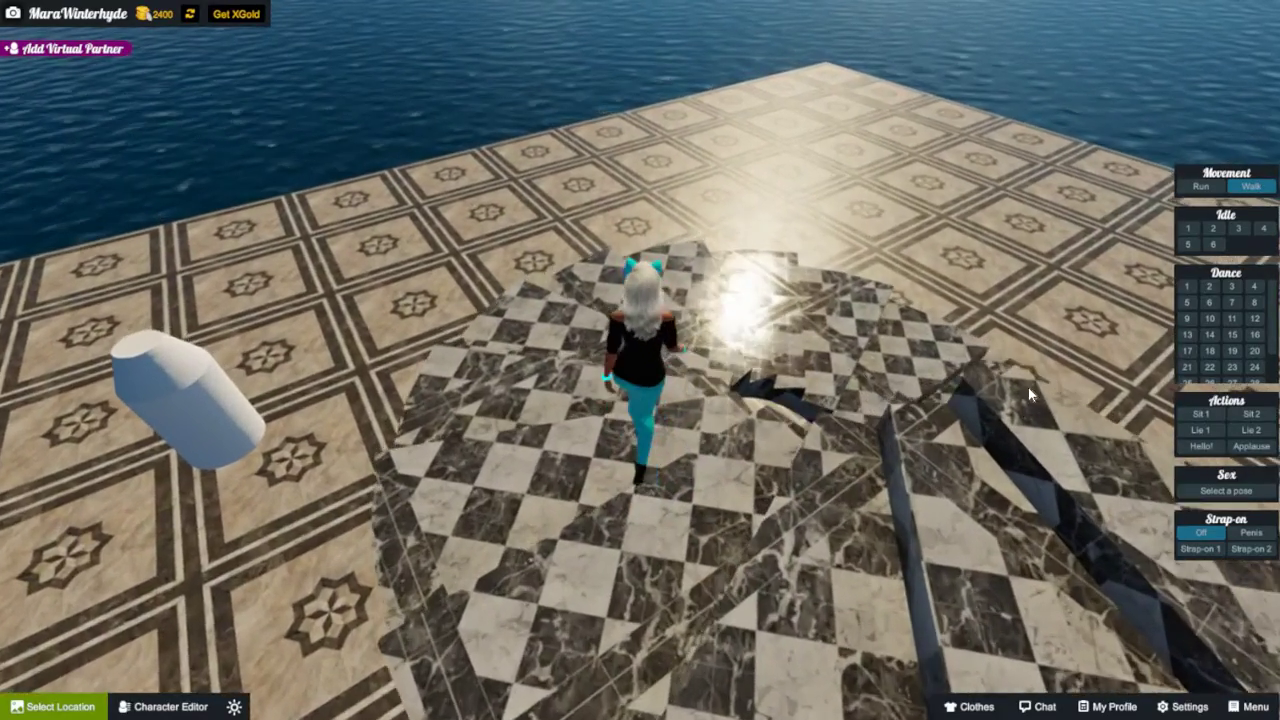
pyautogui.press('w')
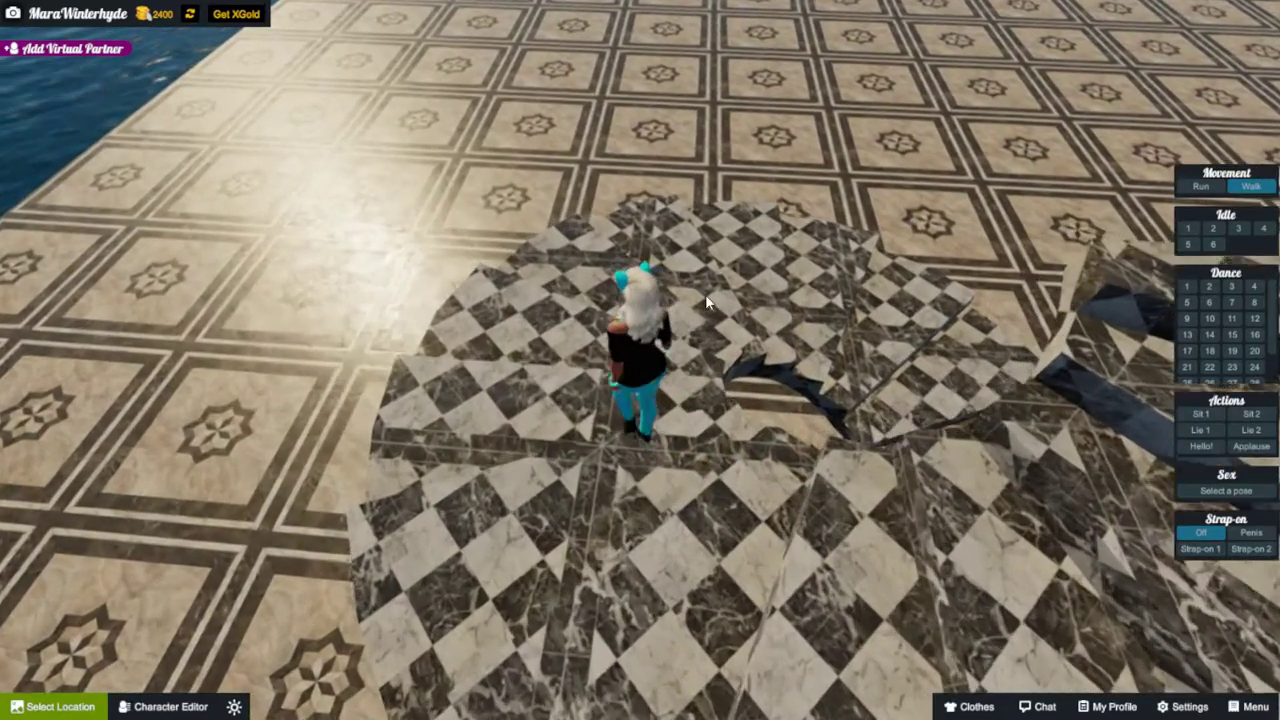
pyautogui.press('w')
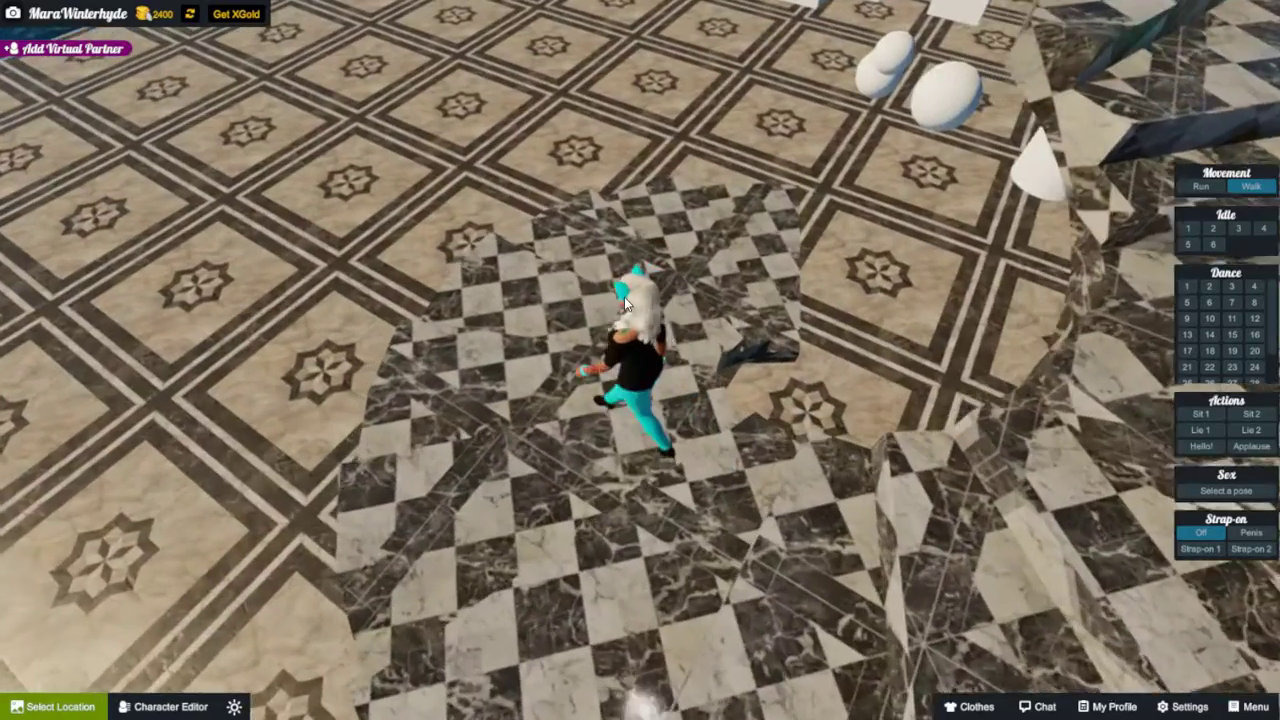
pyautogui.press('w')
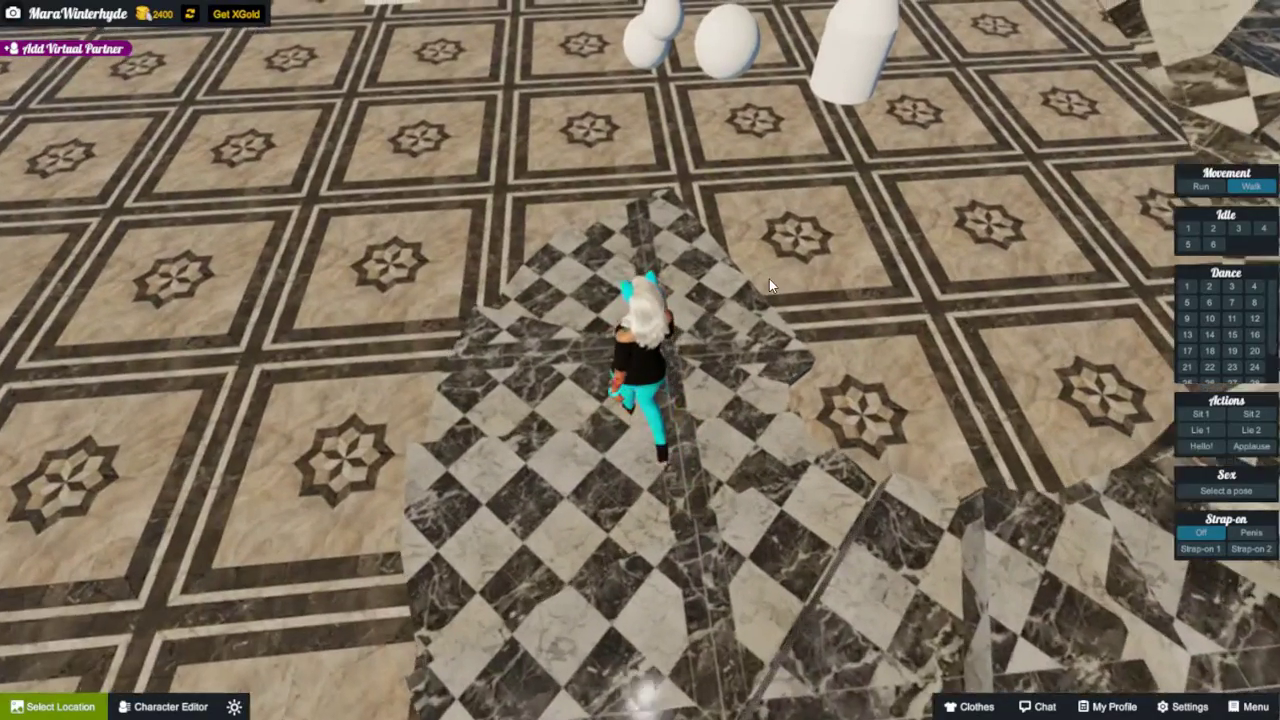
pyautogui.press('w')
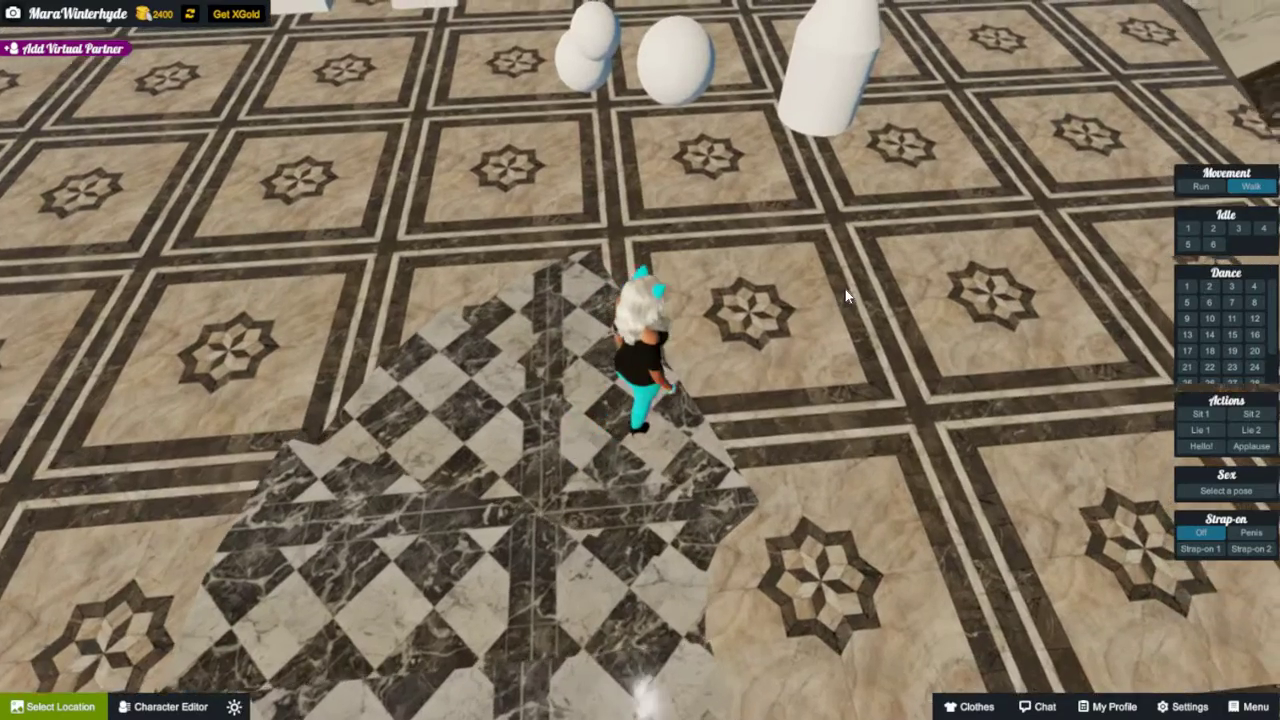
pyautogui.press('w')
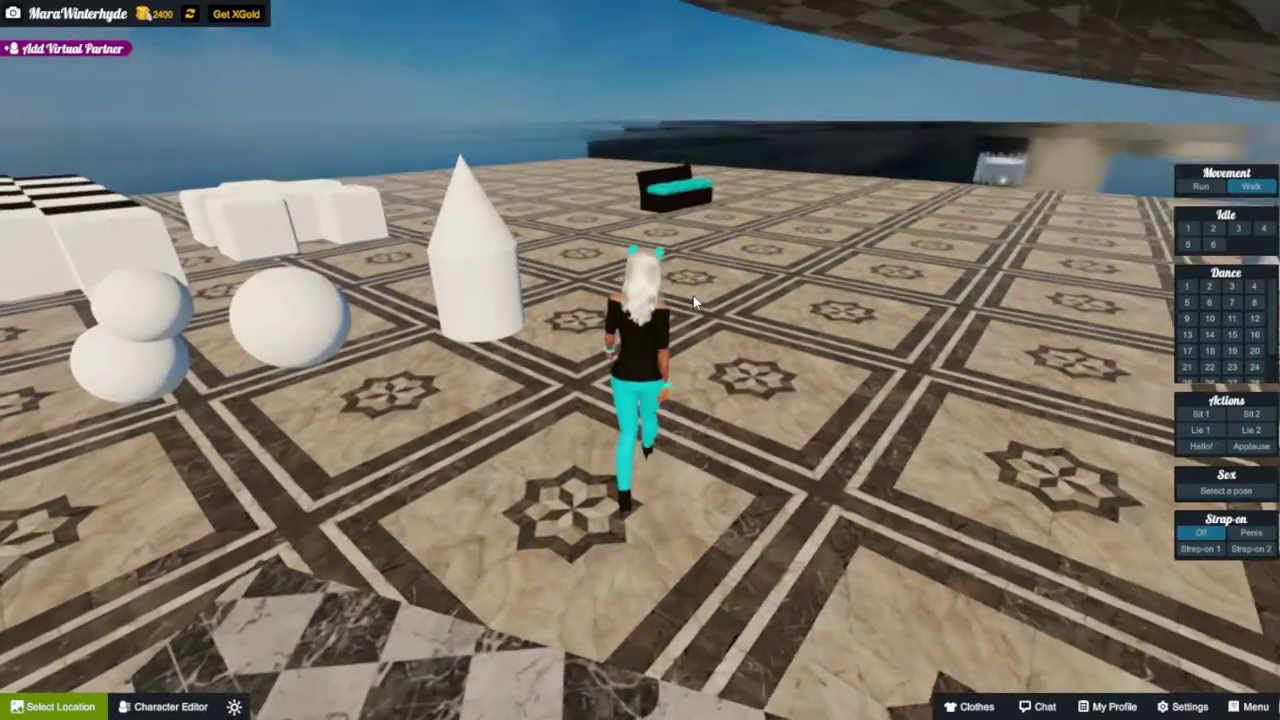
pyautogui.press('w')
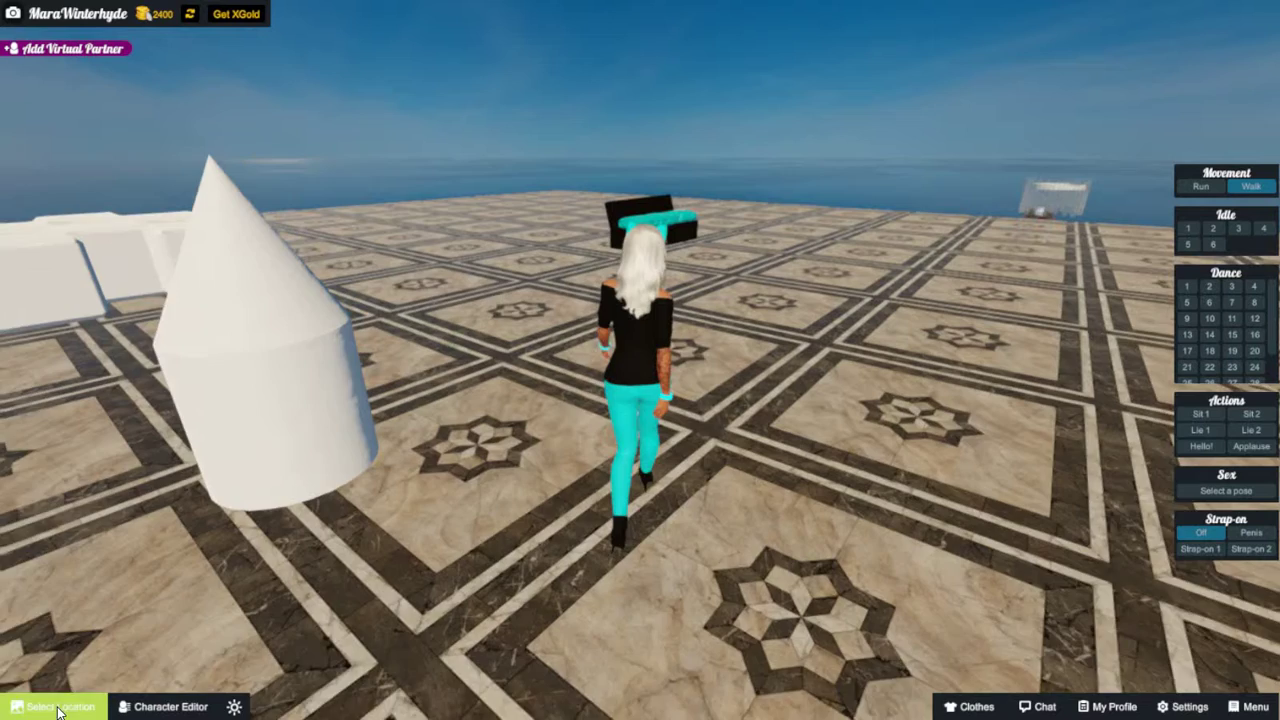
# Step: Return to the world editor and place the narrow straight staircase shape beside the cone-topped cylinder
pyautogui.click(59, 708)
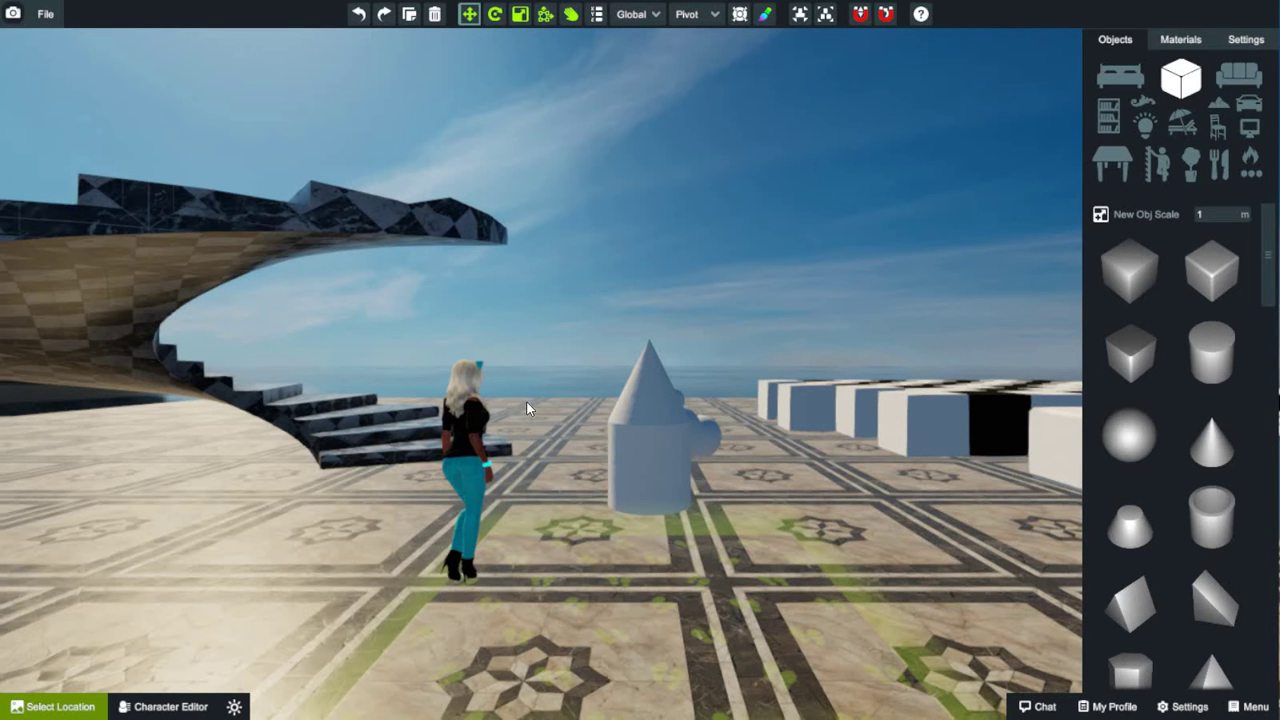
pyautogui.scroll(-3, 601, 615)
pyautogui.scroll(4, 601, 615)
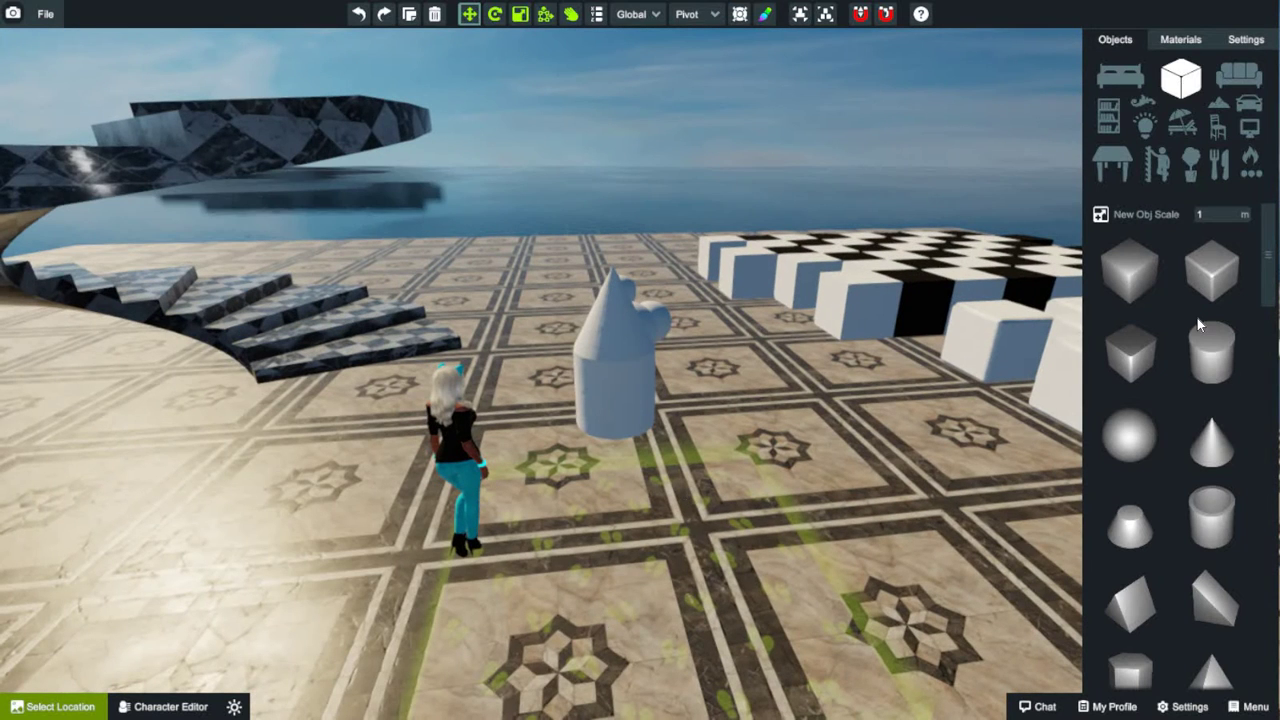
pyautogui.scroll(-4, 1197, 318)
pyautogui.scroll(-1, 1212, 409)
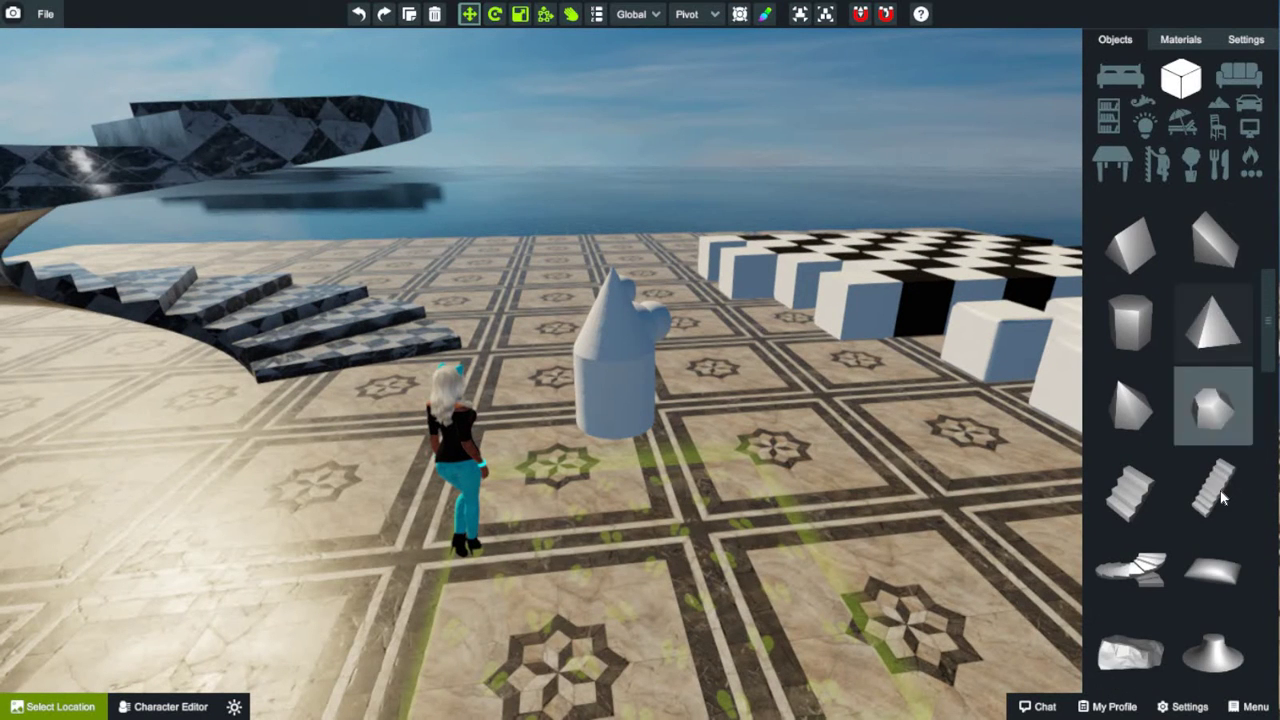
pyautogui.moveTo(1212, 488); pyautogui.dragTo(694, 348)
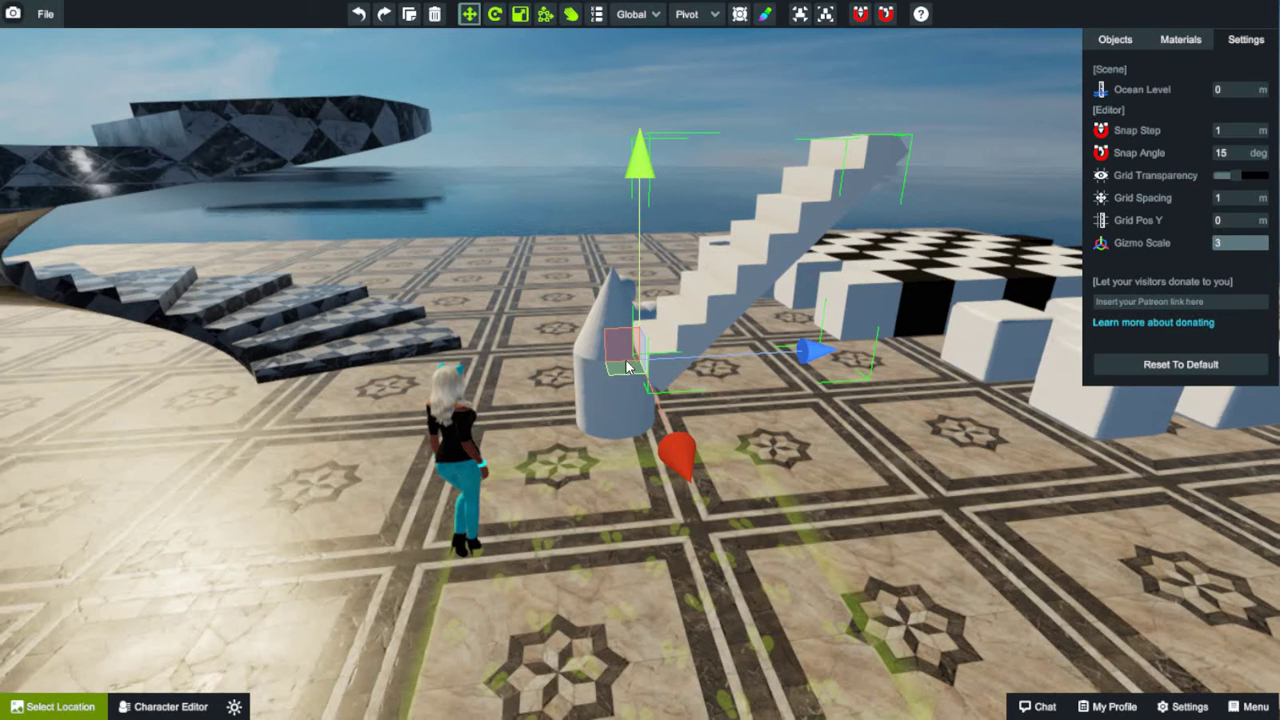
# Step: Set the gizmo scale to 3 and lower the straight staircase to floor level
pyautogui.moveTo(638, 264); pyautogui.dragTo(624, 295)
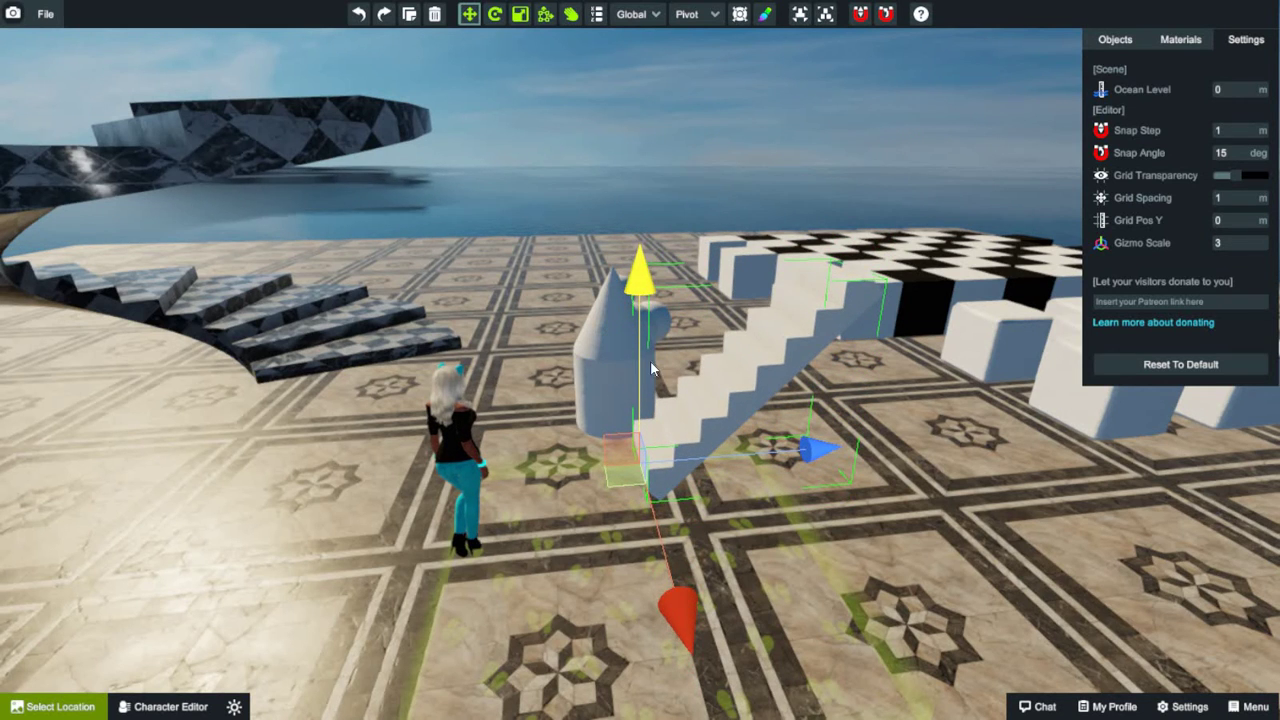
pyautogui.scroll(5, 666, 515)
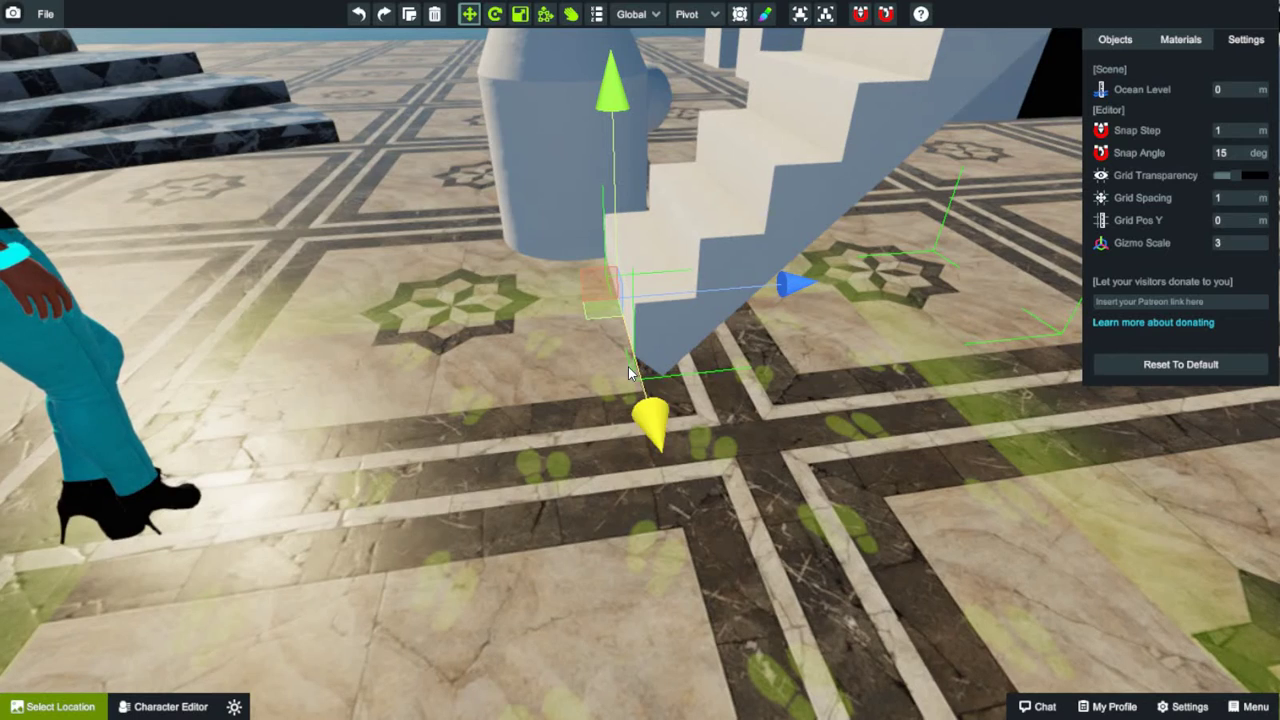
pyautogui.scroll(-5, 757, 283)
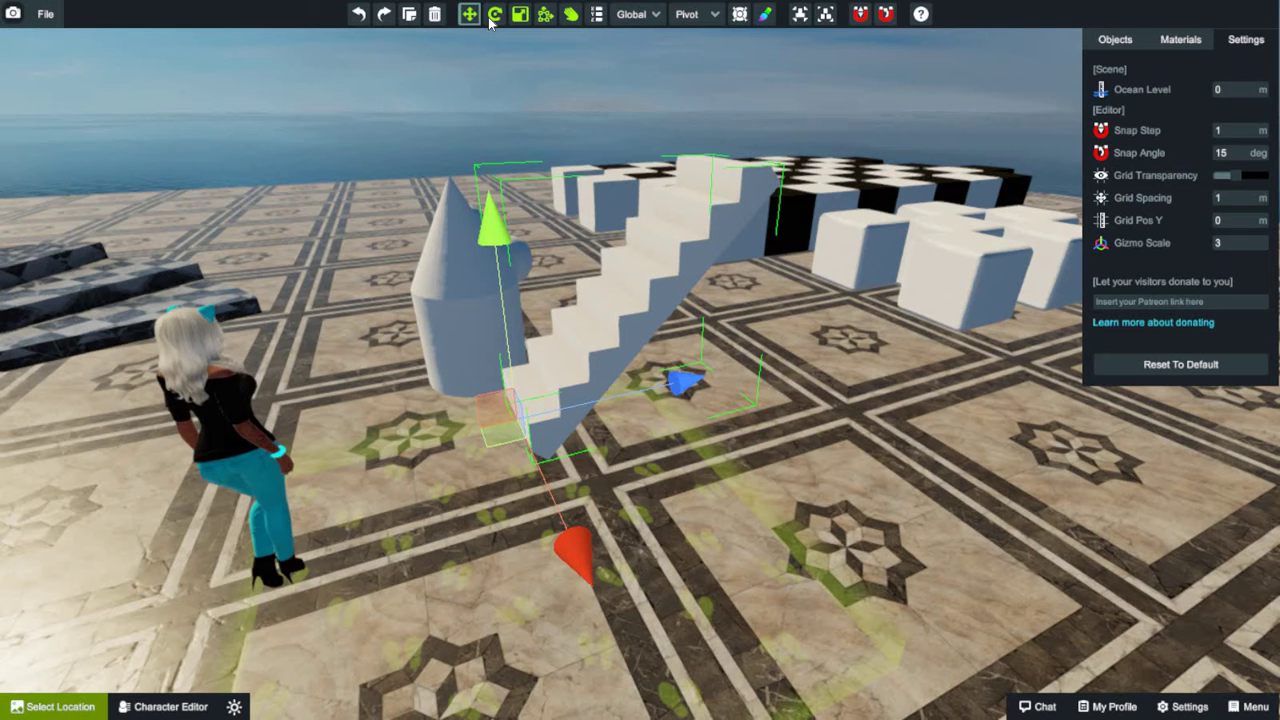
# Step: Turn on angle snapping at 15 degrees and rotate the straight staircase about its vertical axis so it climbs away from the character
pyautogui.press('e')
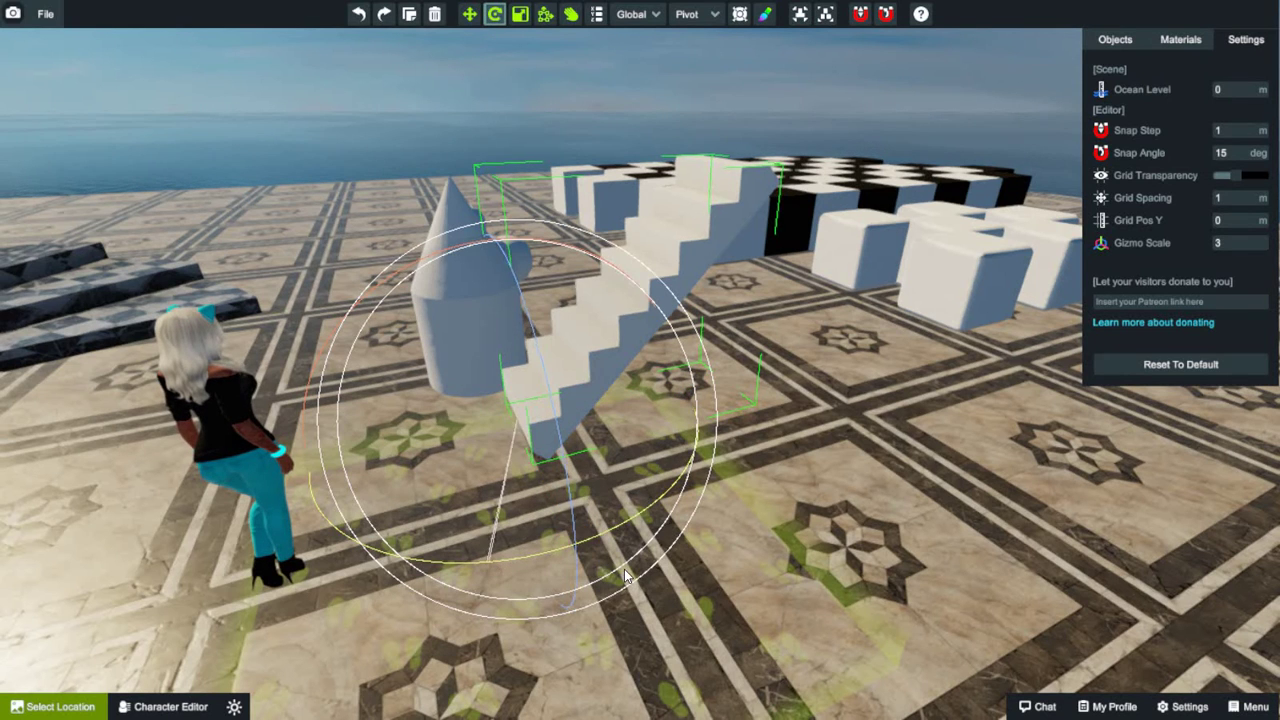
pyautogui.moveTo(490, 560); pyautogui.dragTo(684, 585)
pyautogui.click(826, 13)
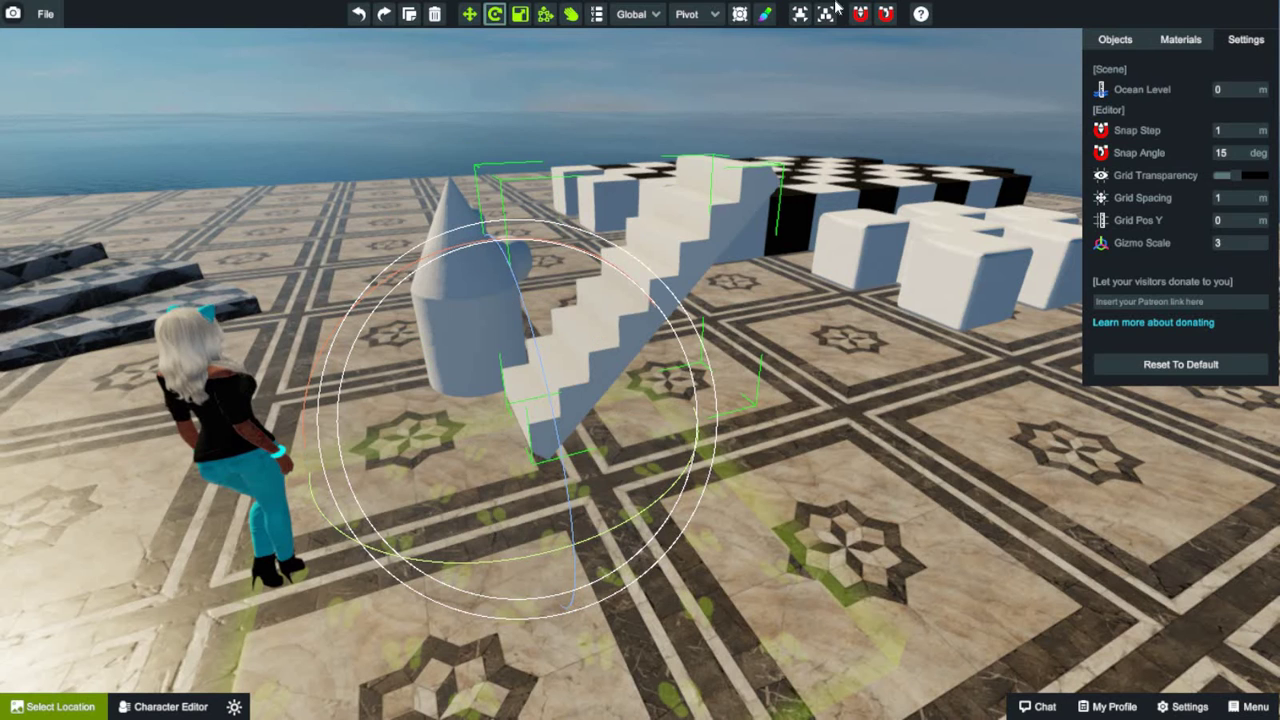
pyautogui.moveTo(440, 563); pyautogui.dragTo(590, 520)
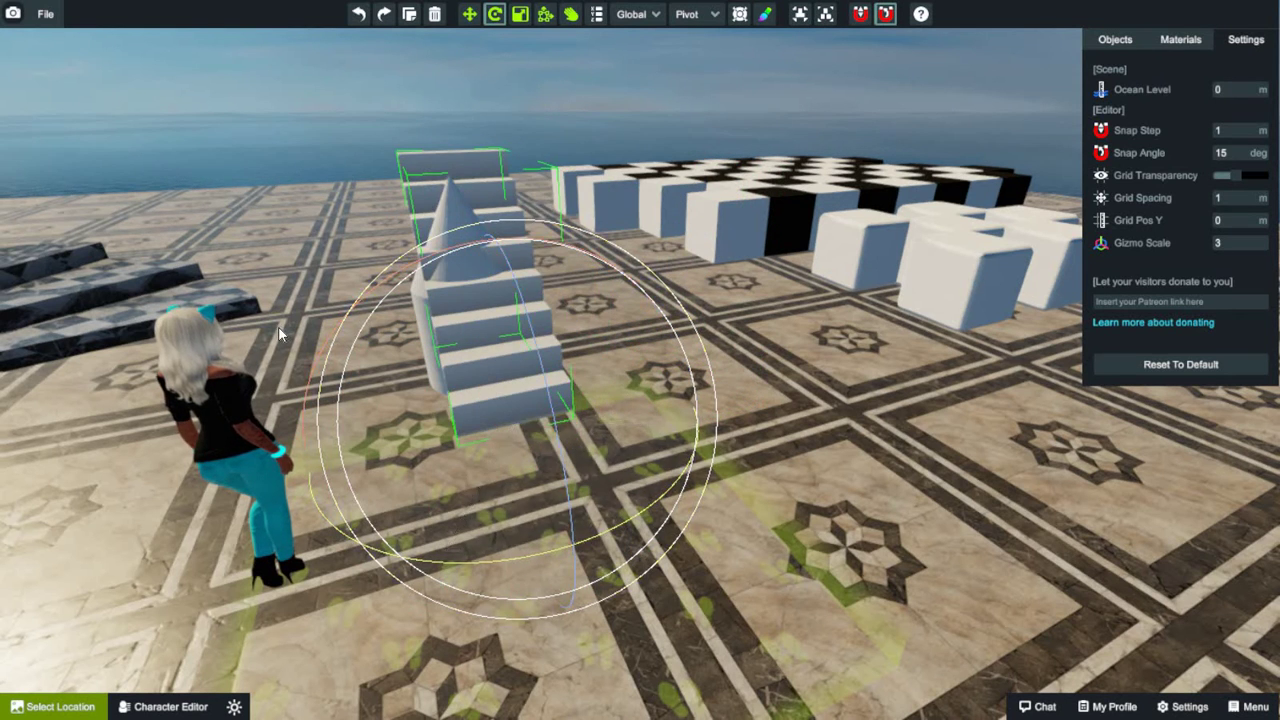
# Step: Move the rotated straight staircase past the cone-topped cylinder toward the upper end of the checkered spiral staircase
pyautogui.press('w')
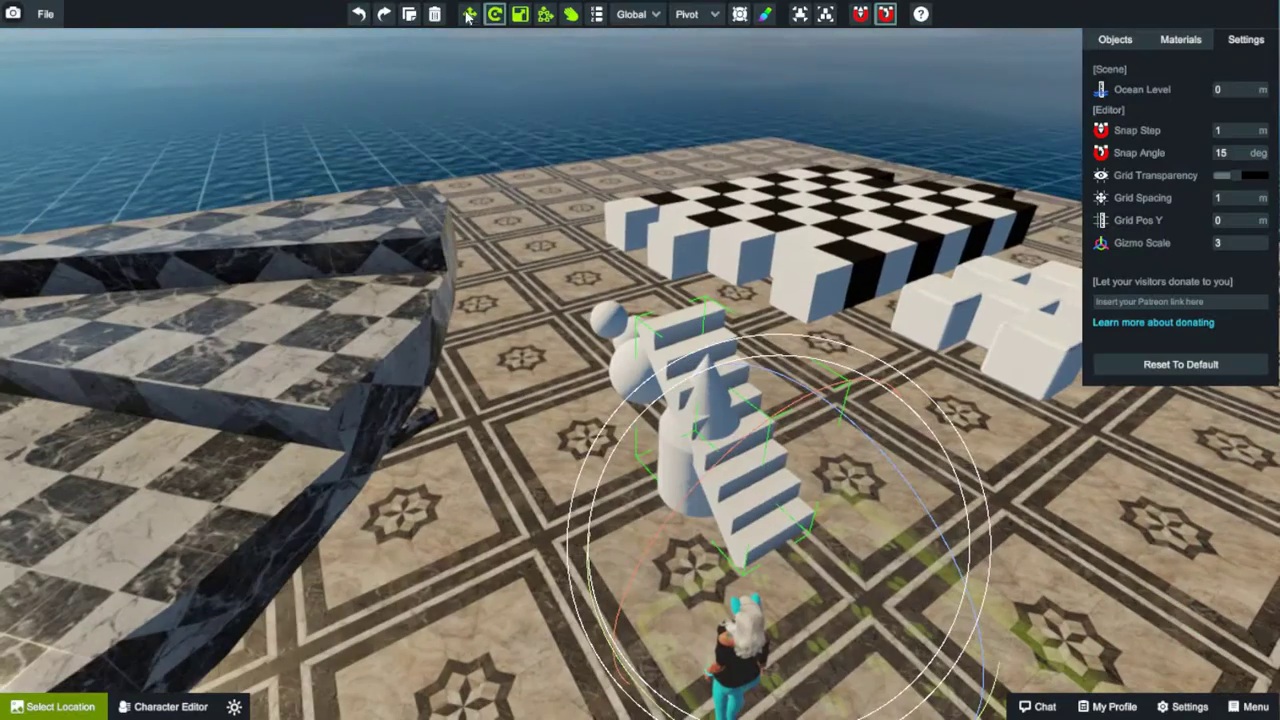
pyautogui.press('1')
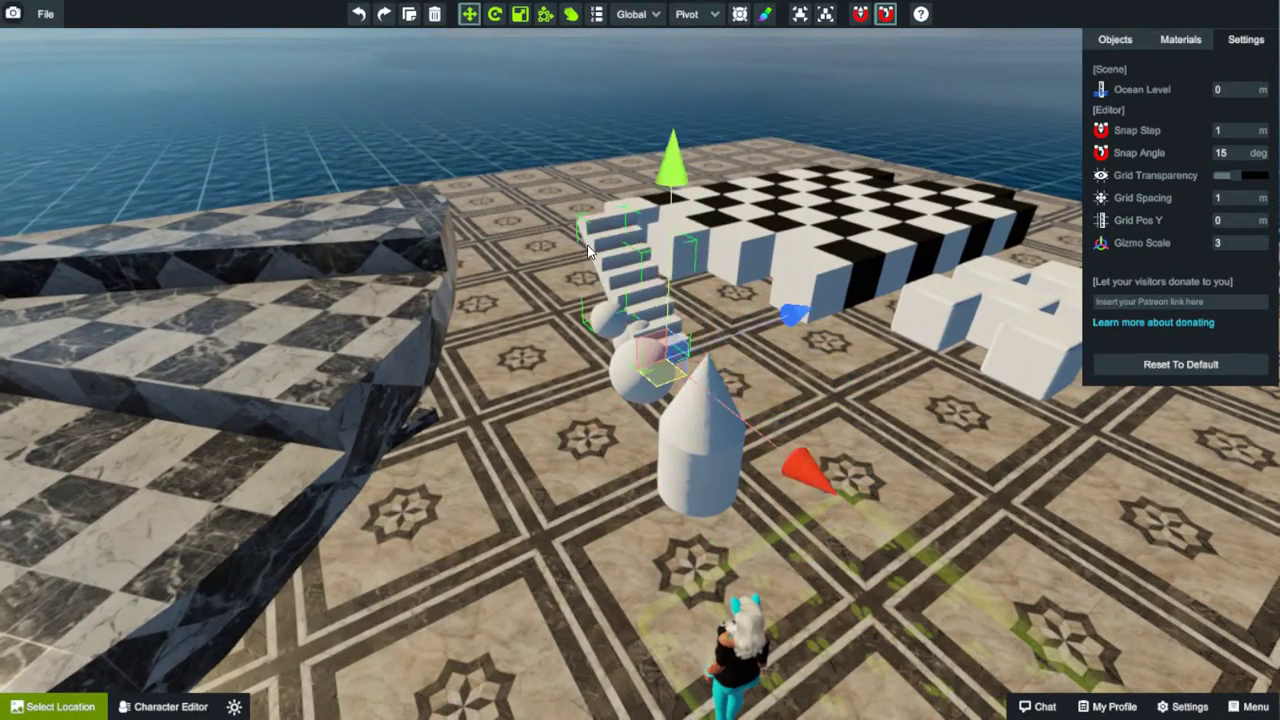